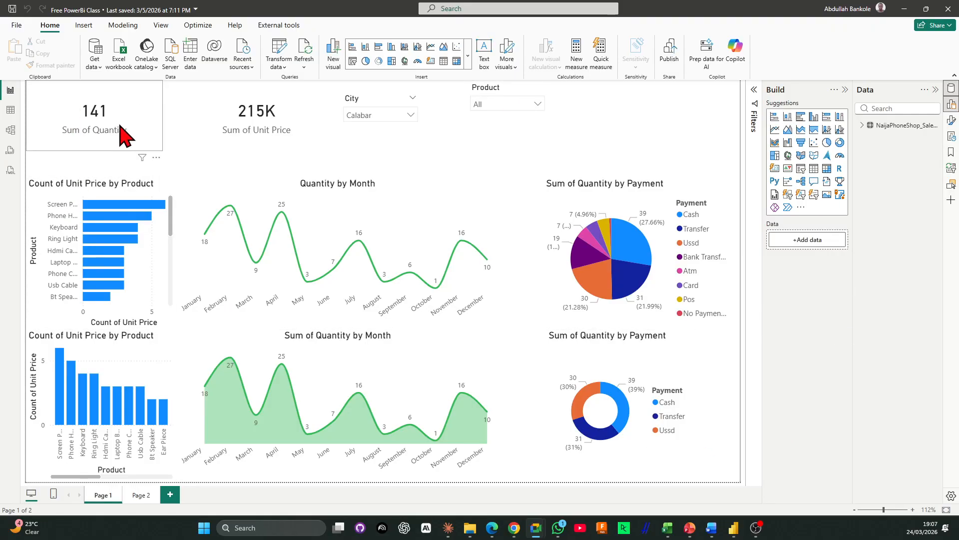
left_click(139, 116)
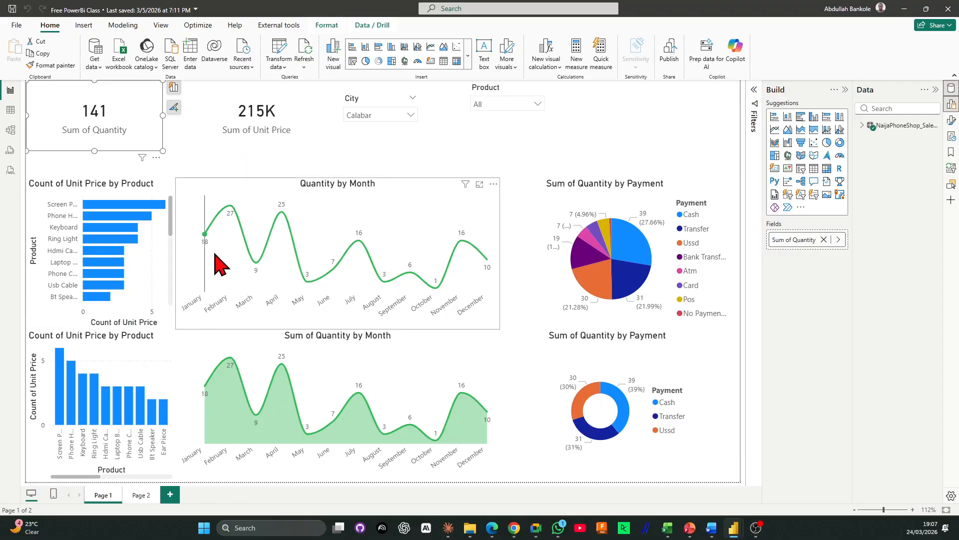
mouse_move(212, 260)
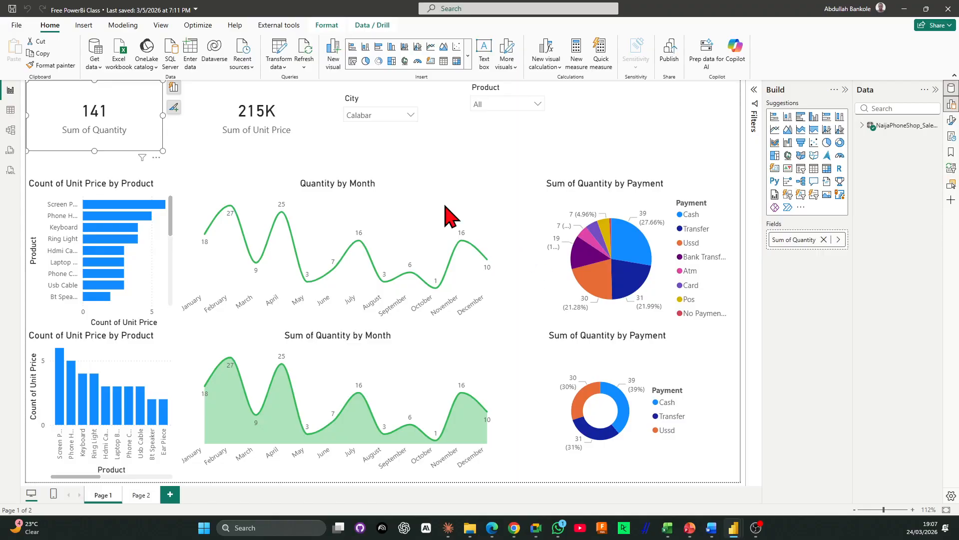
left_click(386, 167)
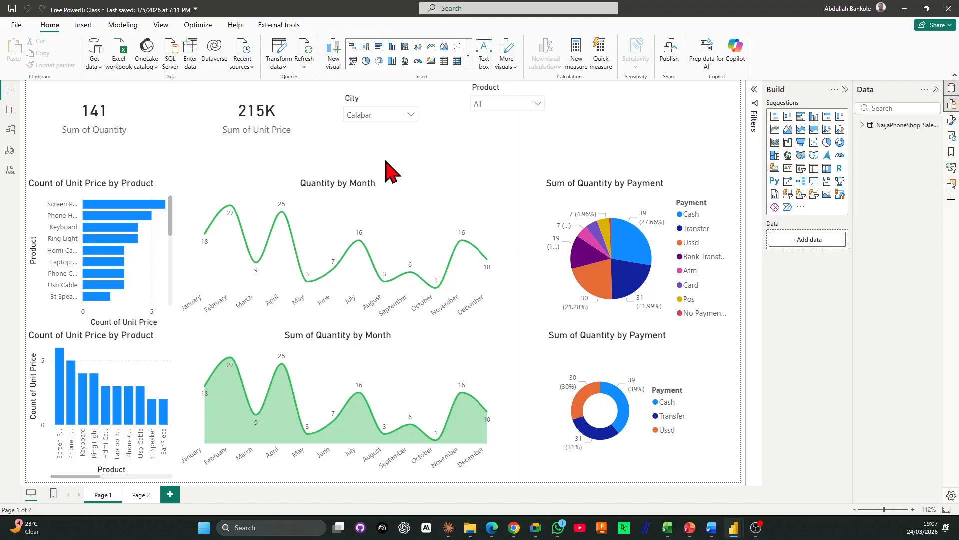
left_click(80, 144)
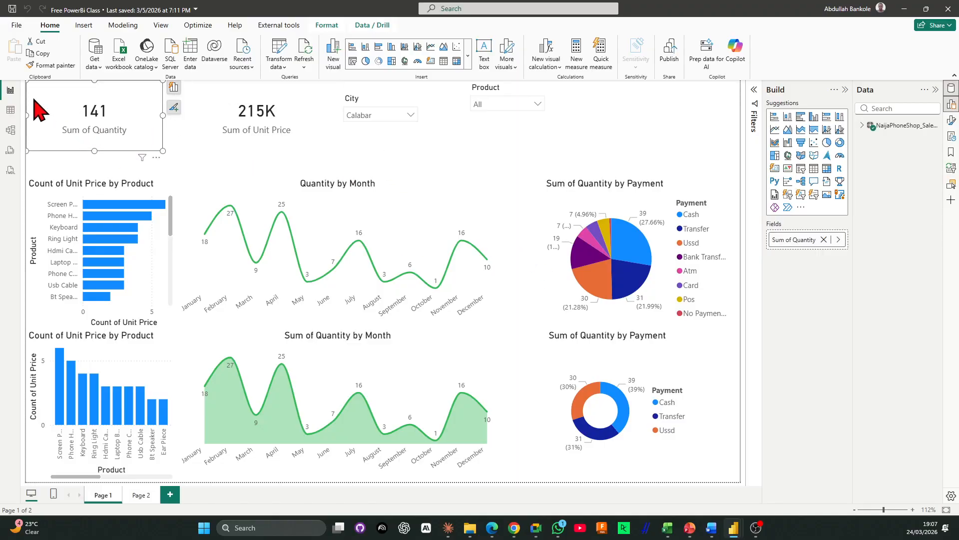
- Switch to the table view of the sales data and examine the formats of the Total Amount entries
left_click(10, 111)
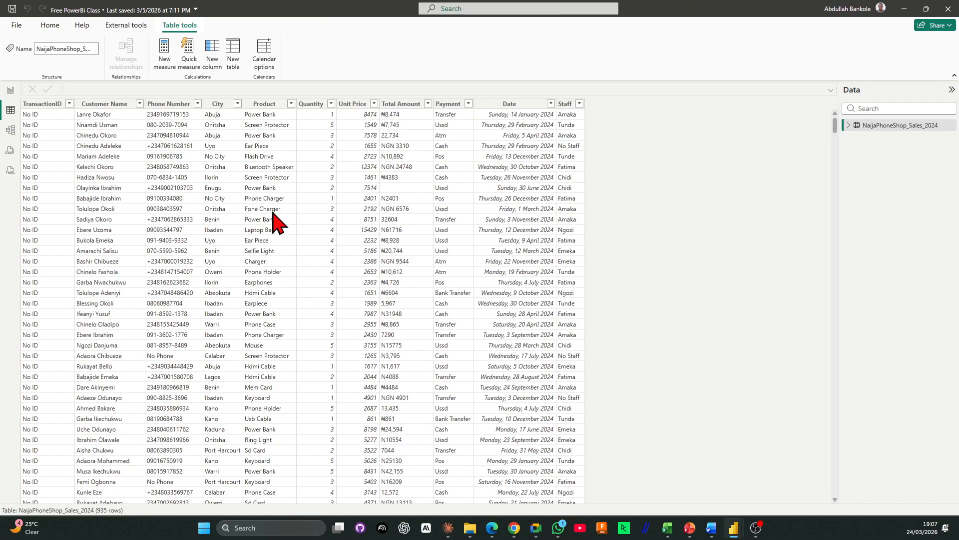
left_click(98, 188)
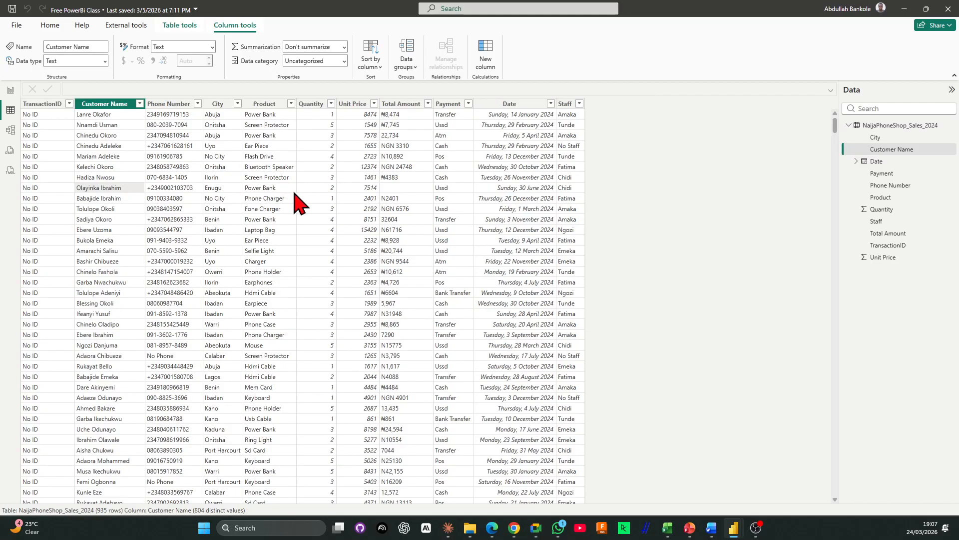
left_click(414, 125)
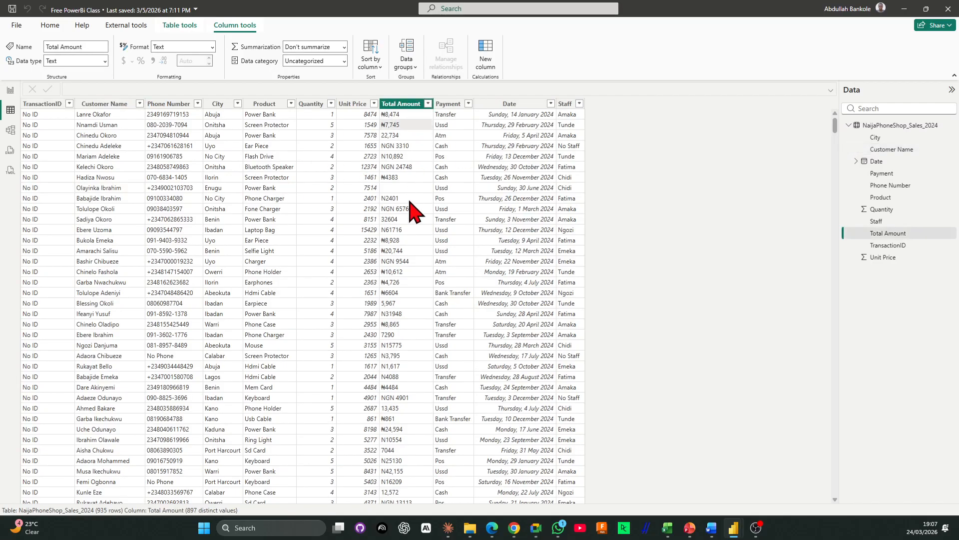
left_click(415, 229)
scroll(405, 333, "down", 20)
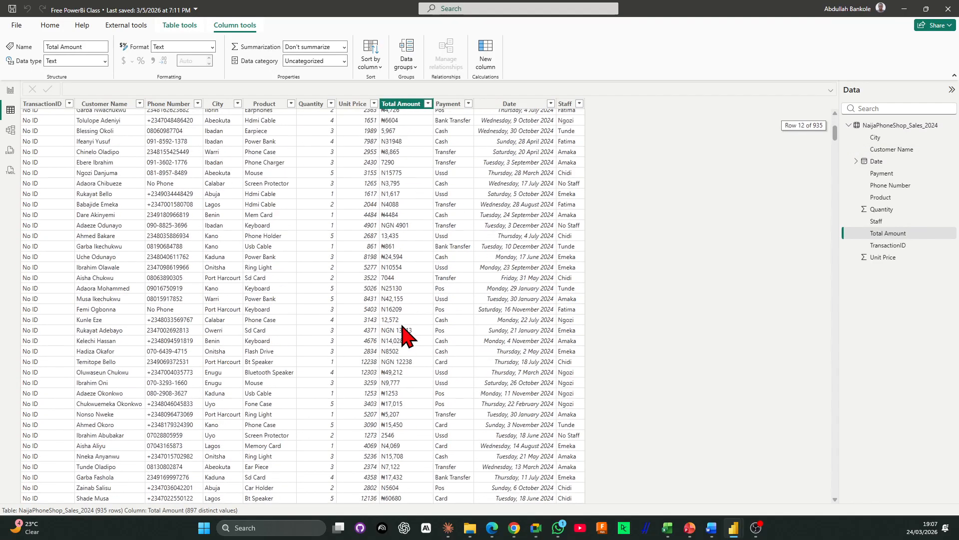
scroll(405, 334, "up", 20)
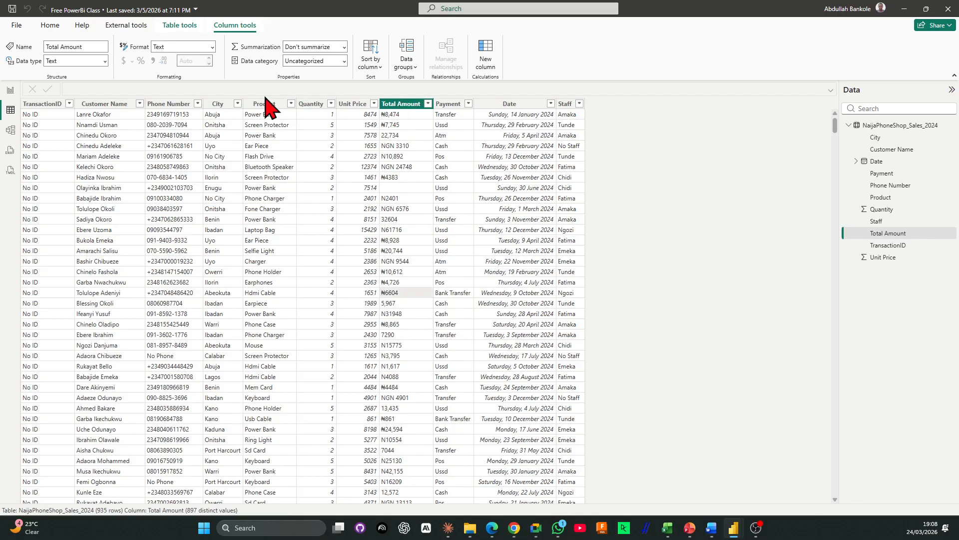
- Open the sales query in the Power Query Editor and replace "NGN " with nothing in the Total Amount column
left_click(49, 27)
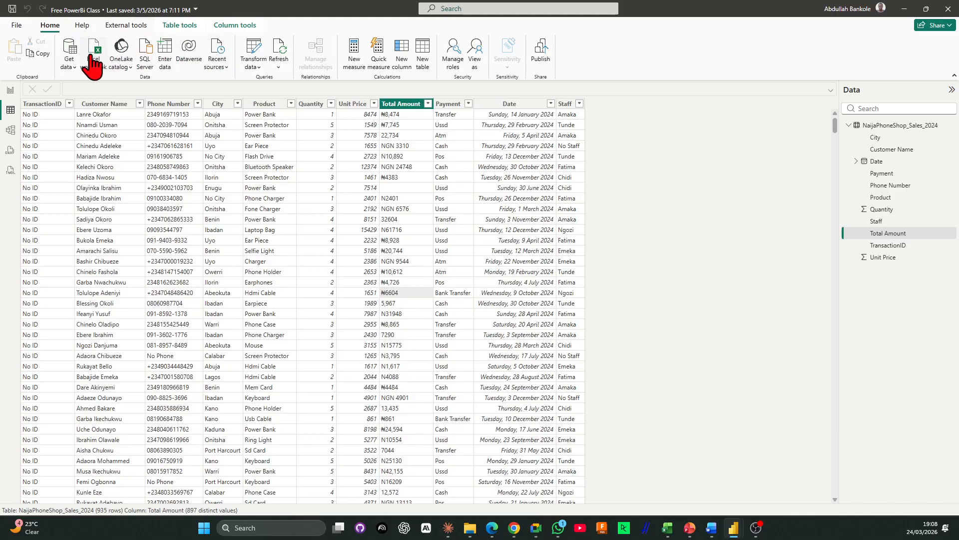
left_click(256, 54)
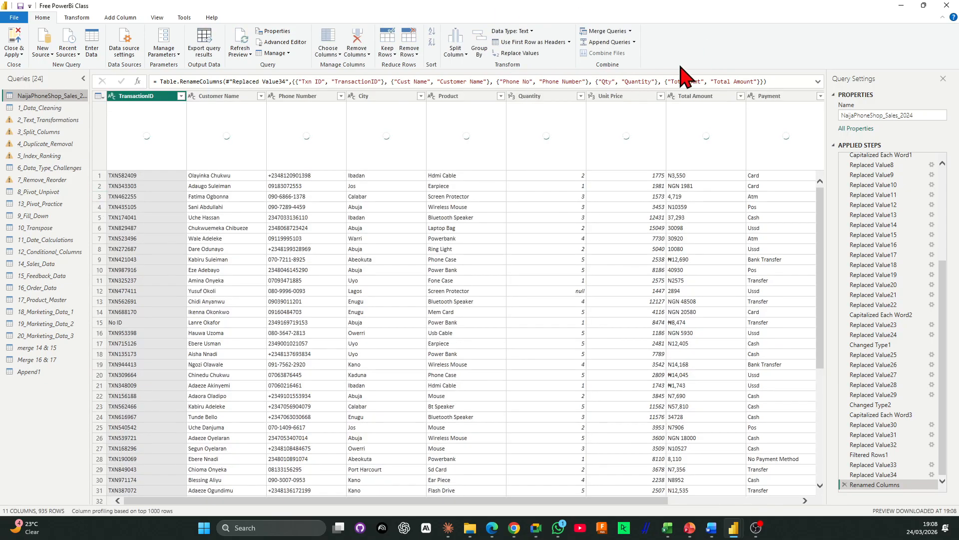
left_click(698, 176)
left_click(699, 96)
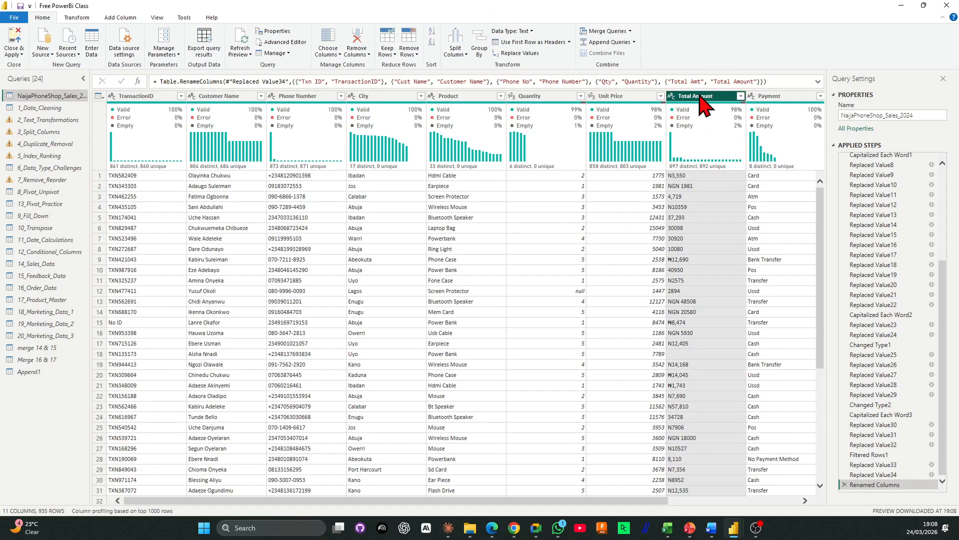
right_click(713, 186)
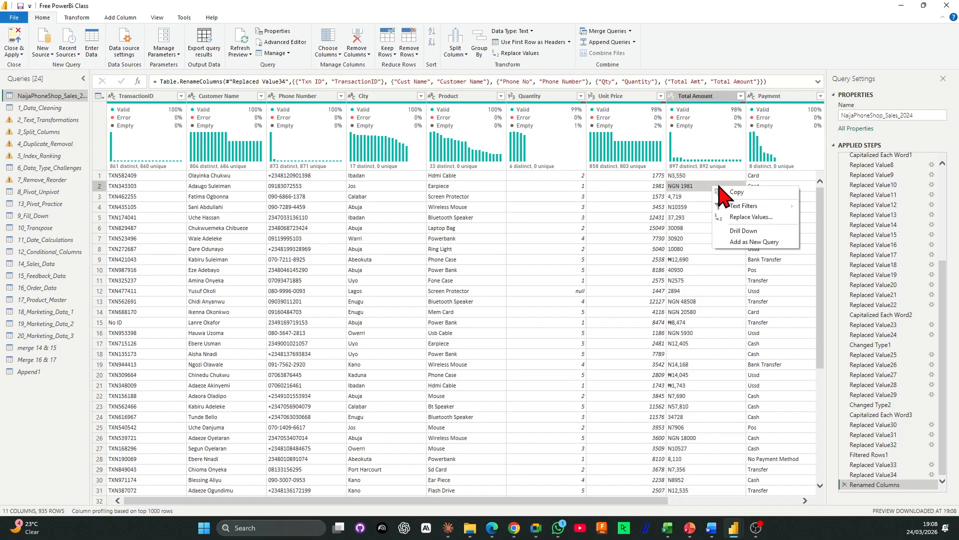
left_click(752, 217)
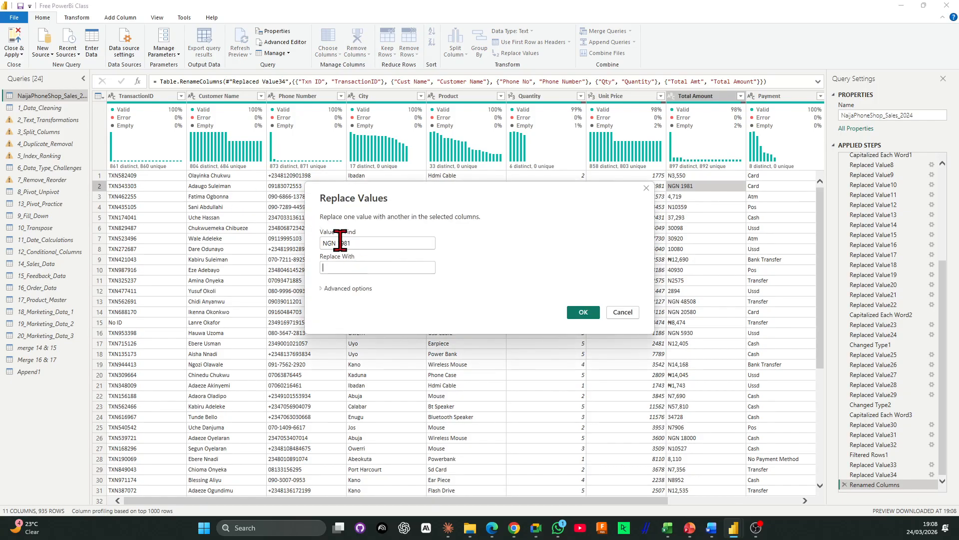
double_click(344, 244)
type("1")
key("BackSpace")
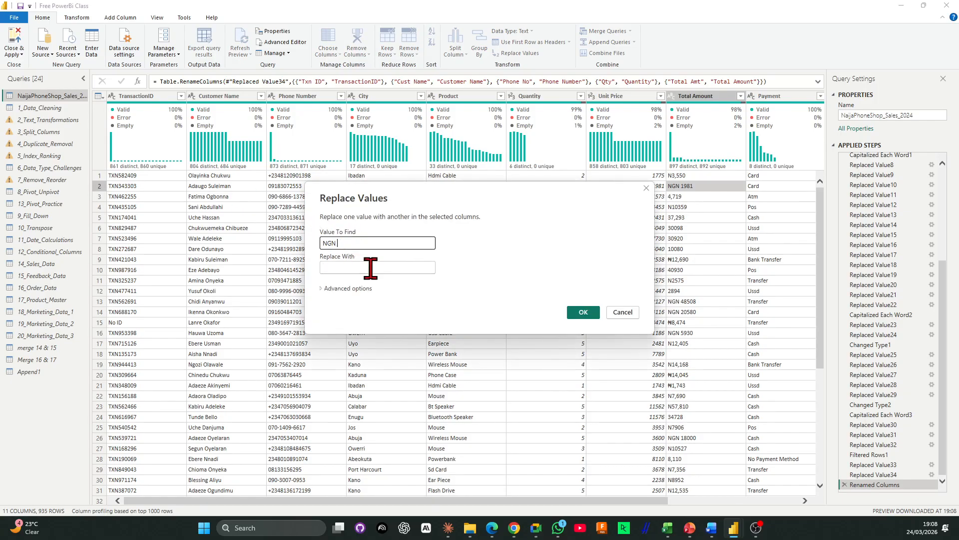
left_click(583, 313)
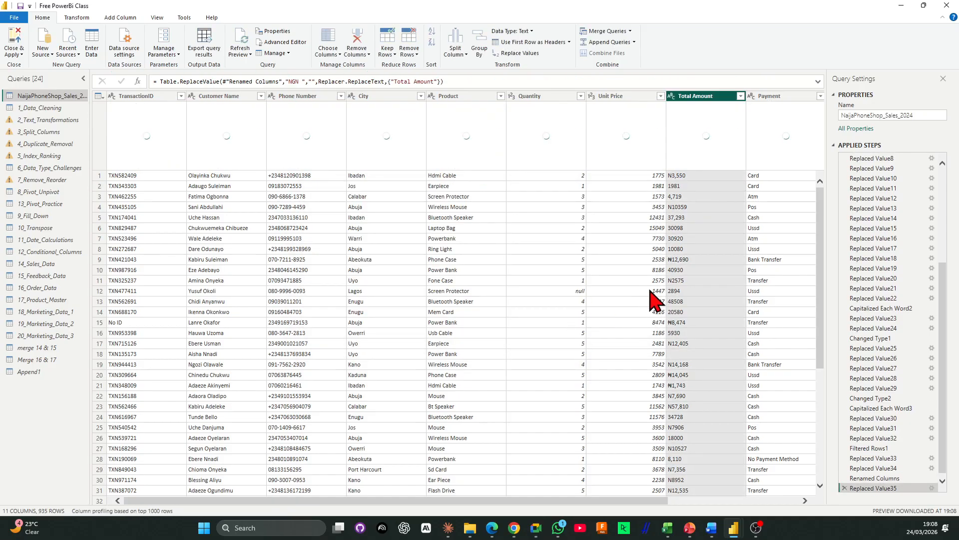
- Replace the naira sign "₦" with nothing in the Total Amount column
left_click(688, 259)
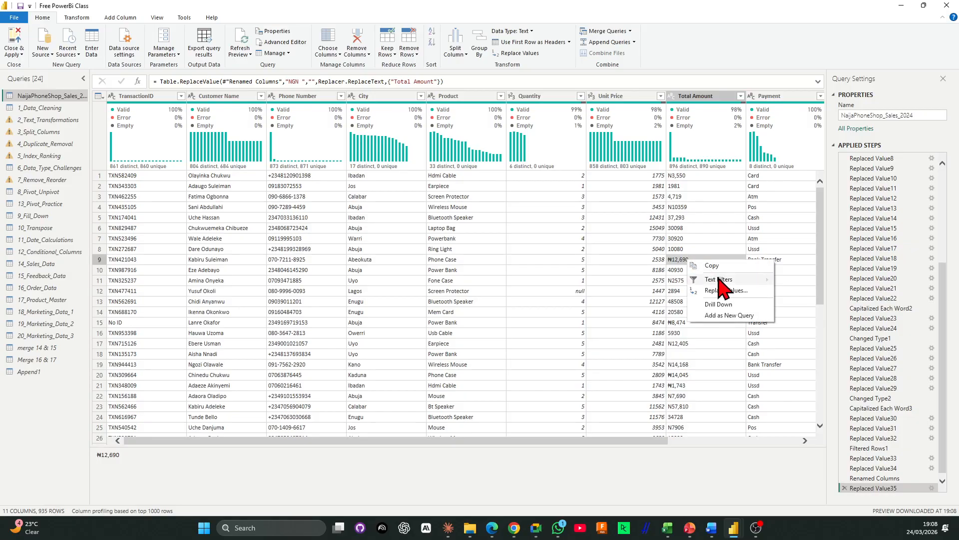
left_click(725, 295)
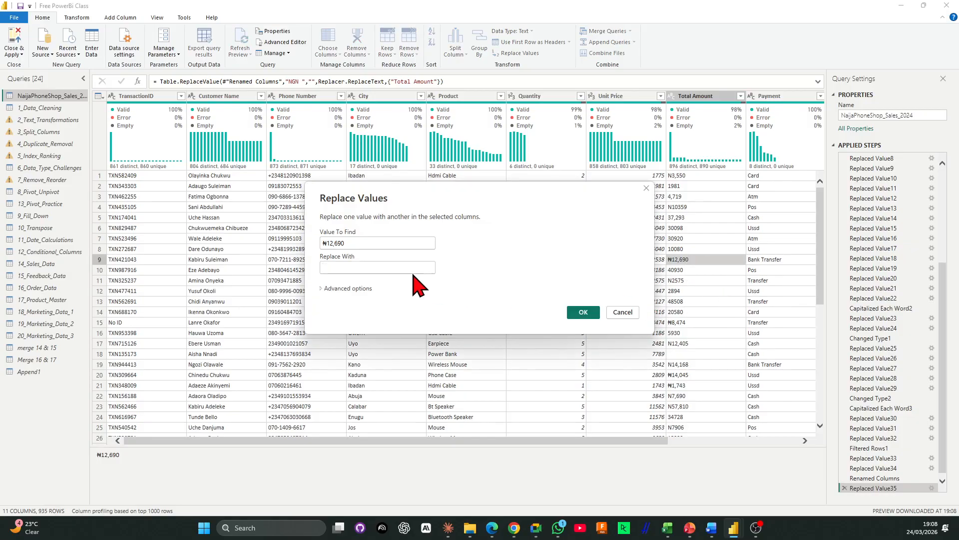
left_click(352, 243)
key("BackSpace")
key("Return")
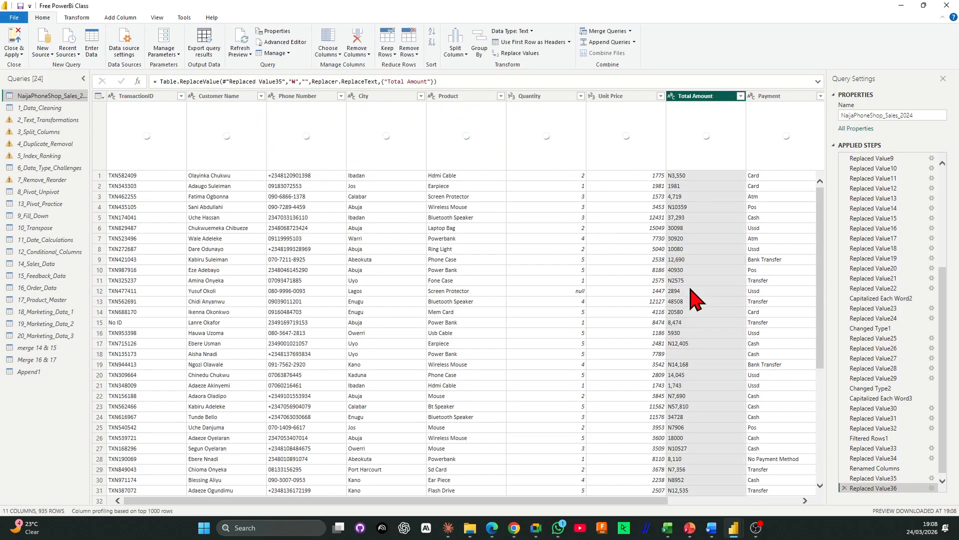
- Replace the letter "N" with nothing in the Total Amount column
left_click(693, 345)
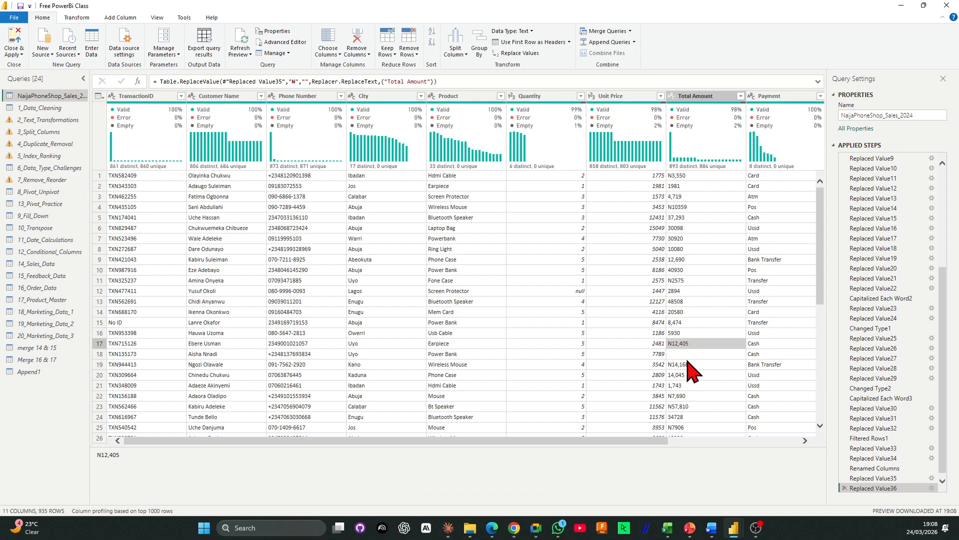
right_click(691, 345)
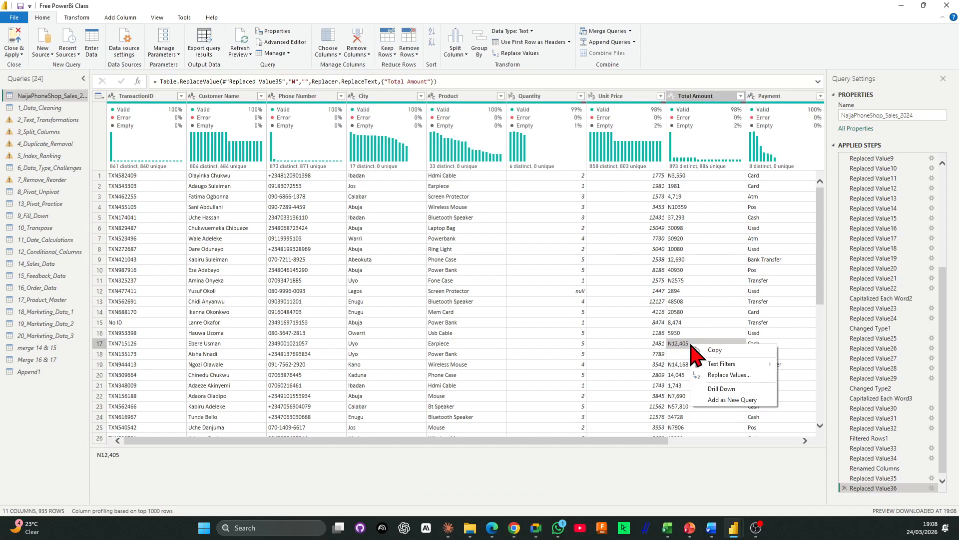
left_click(725, 375)
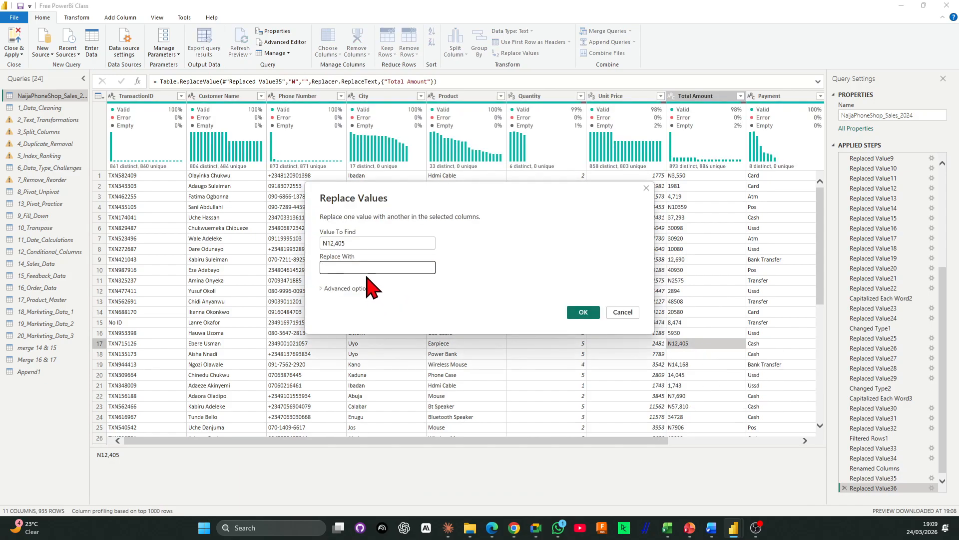
left_click(368, 243)
key("BackSpace")
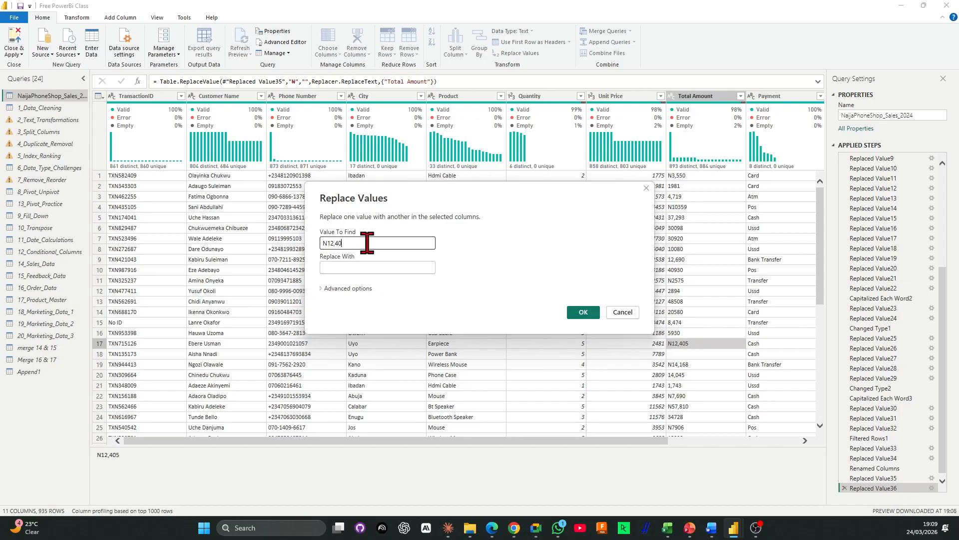
key("Return")
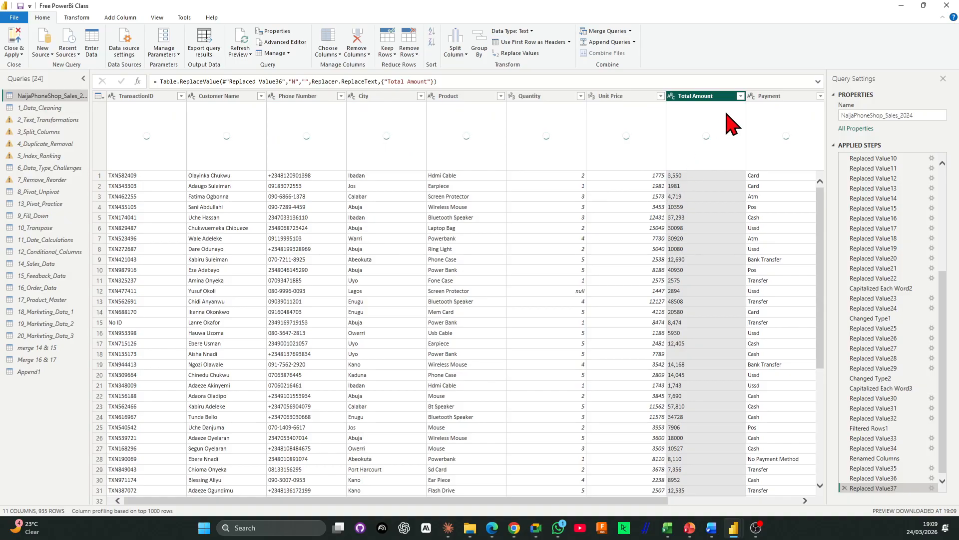
- Filter the Total Amount column to keep only the rows whose value is "error"
left_click(741, 96)
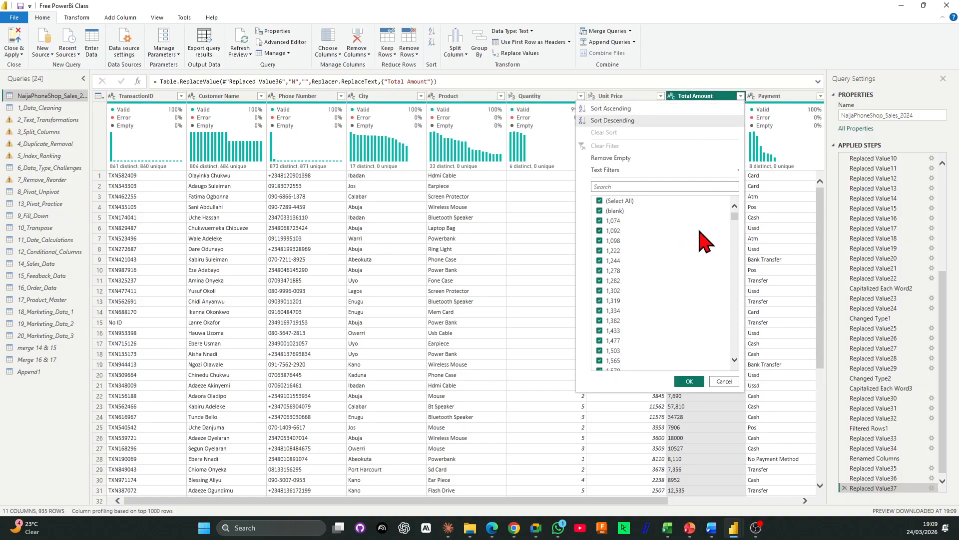
left_click_drag(735, 218, 721, 382)
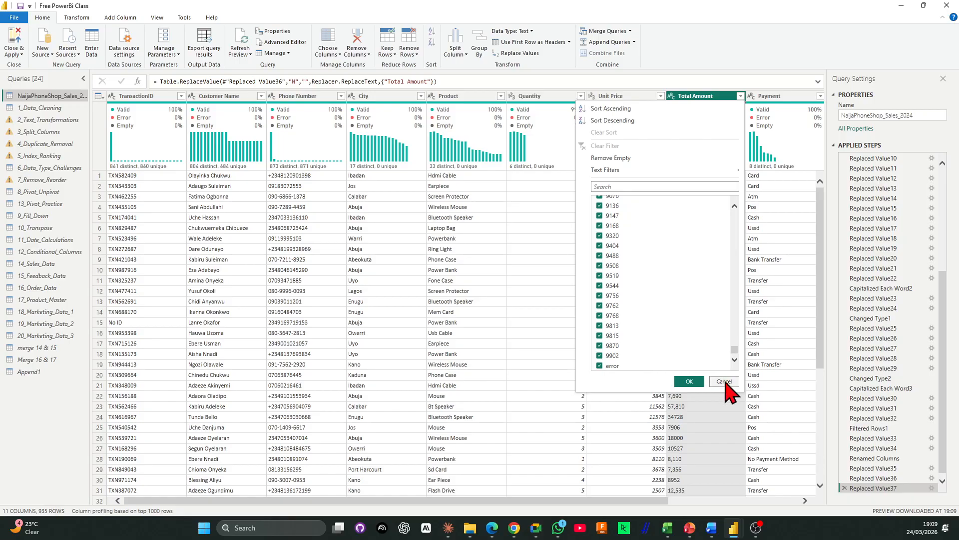
scroll(642, 270, "up", 4)
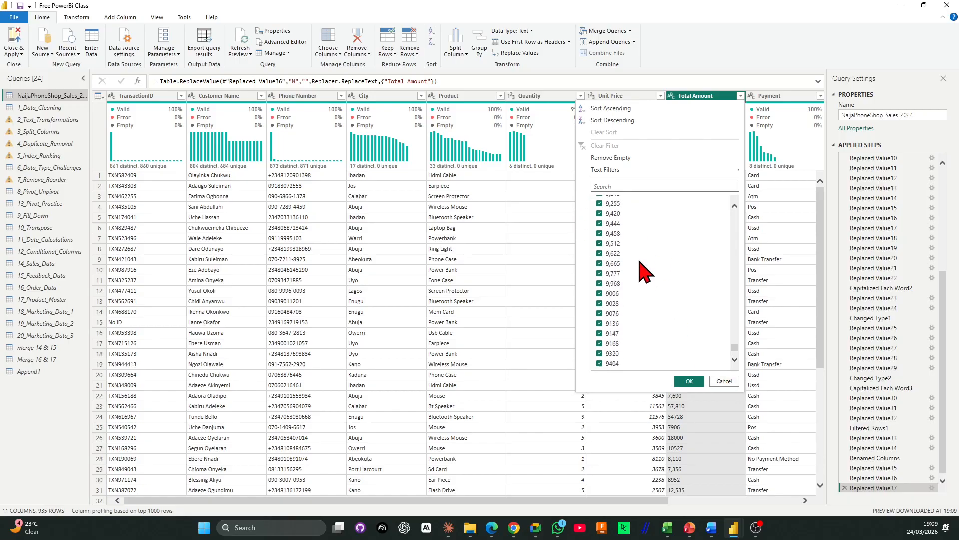
left_click_drag(735, 348, 719, 187)
left_click(600, 201)
left_click(600, 211)
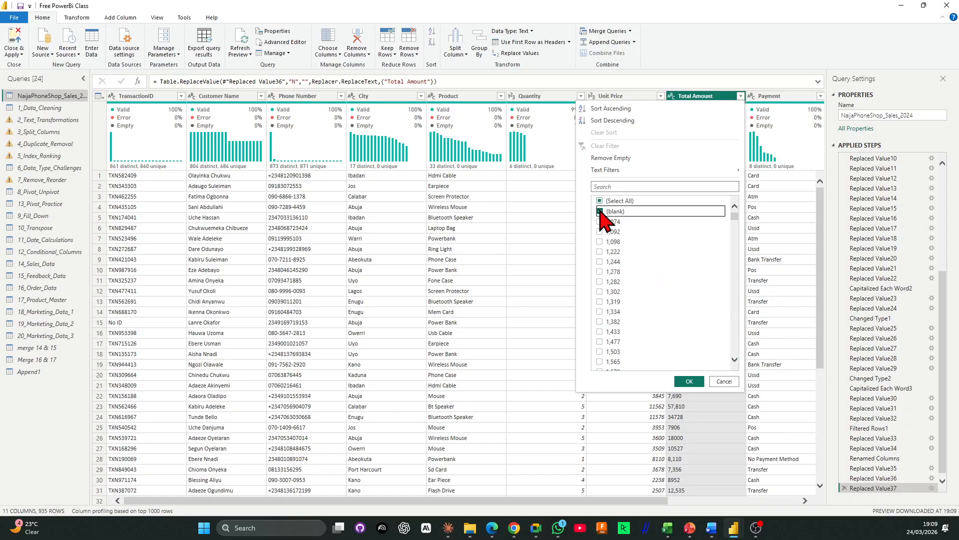
left_click_drag(736, 219, 739, 356)
left_click(619, 366)
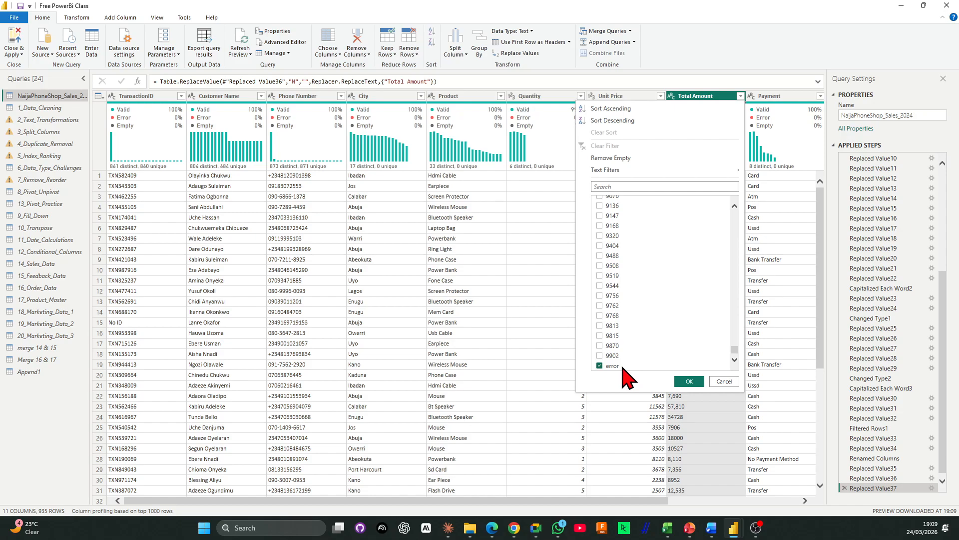
left_click_drag(734, 350, 734, 183)
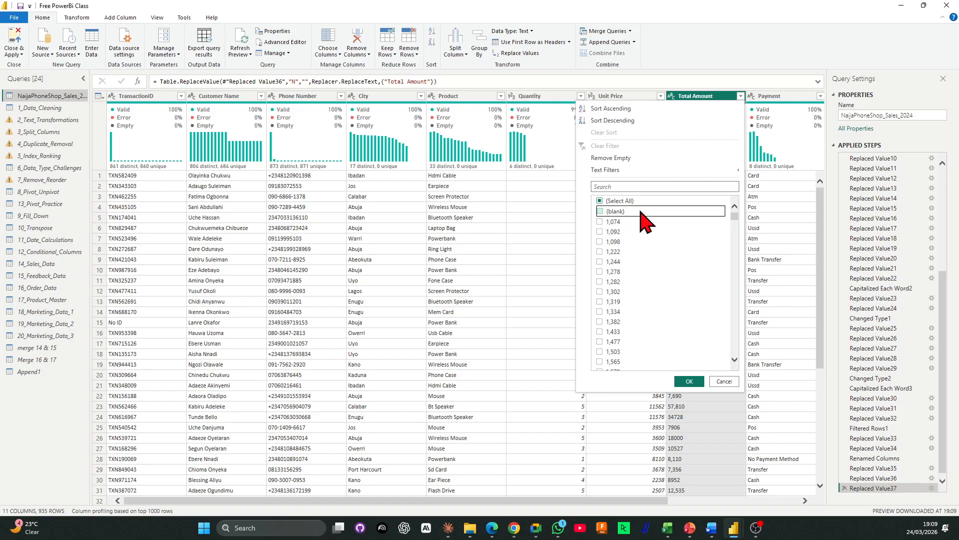
left_click_drag(734, 219, 737, 370)
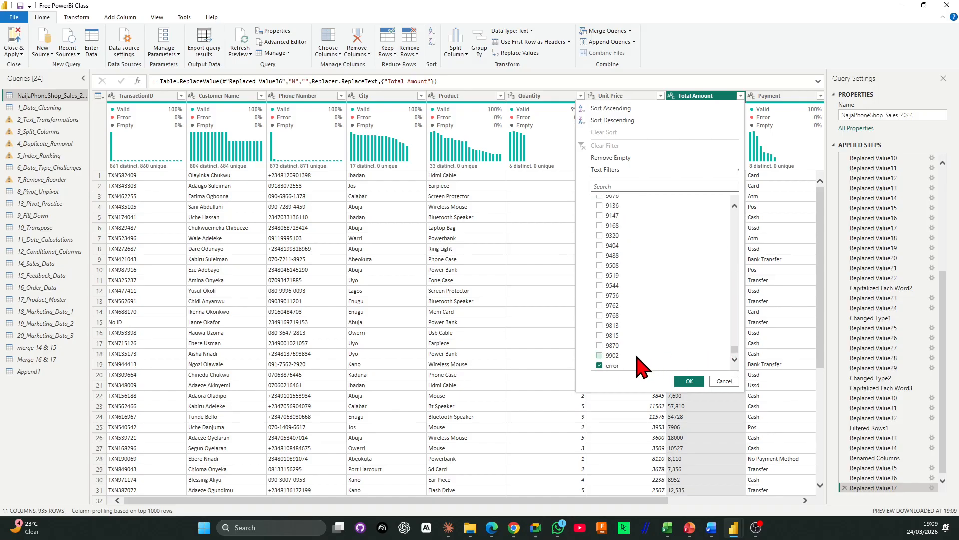
left_click(689, 381)
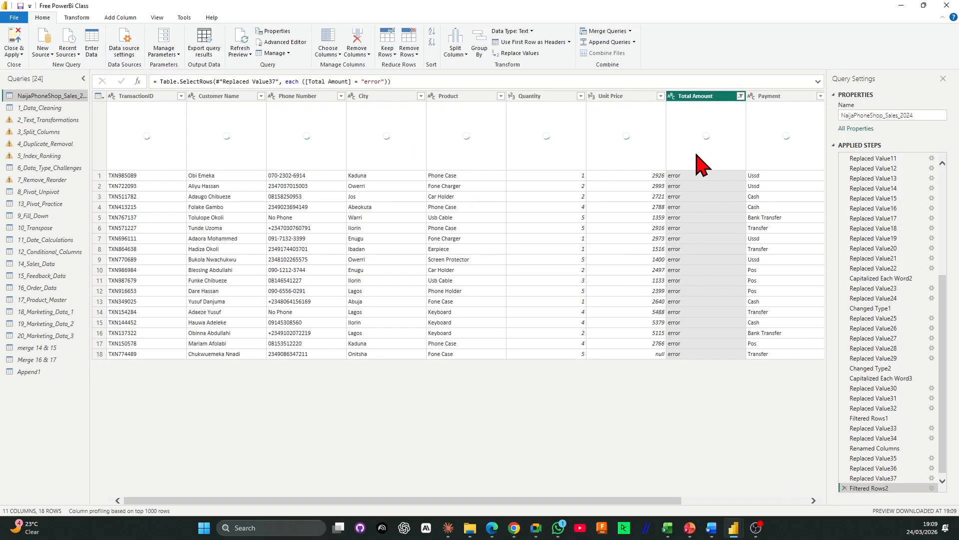
- Replace "error" with an empty value in the filtered Total Amount column
left_click(694, 178)
right_click(697, 178)
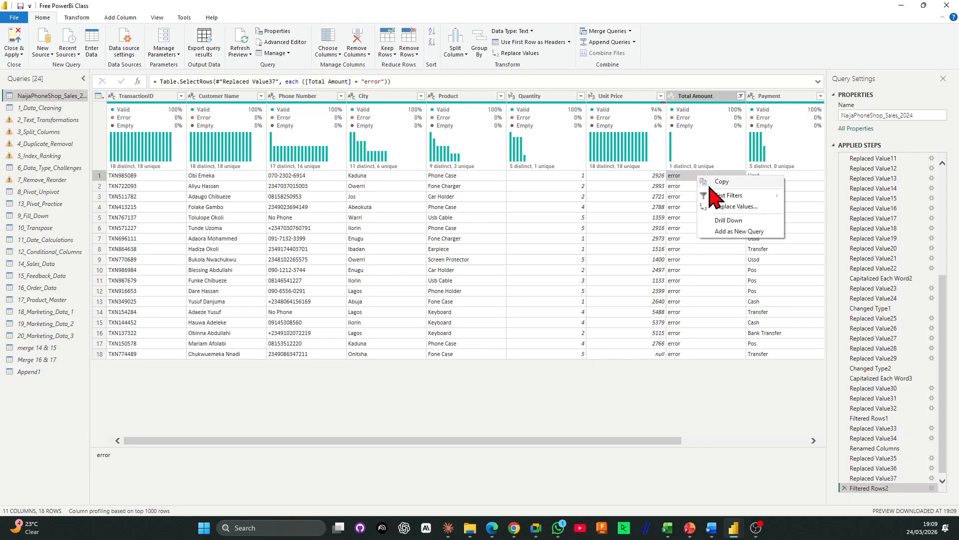
left_click(751, 209)
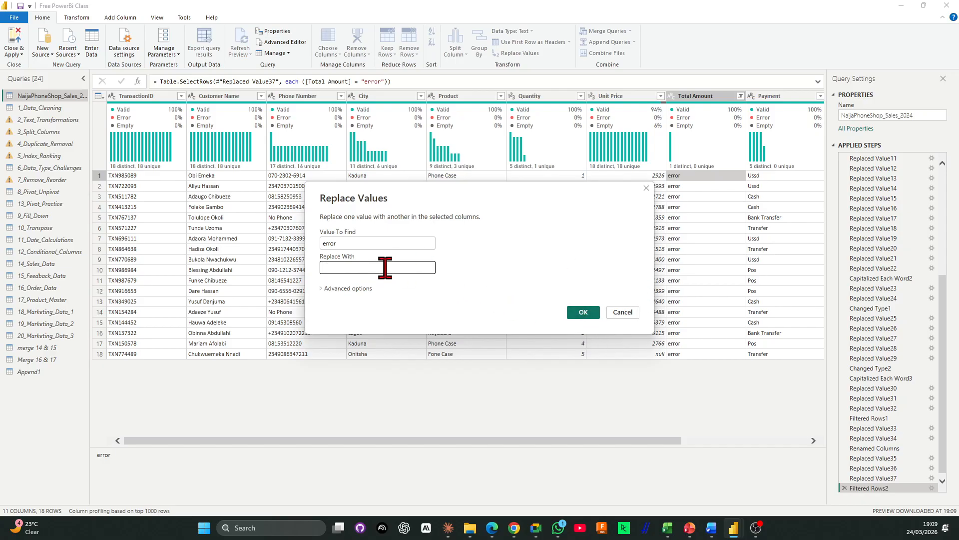
left_click(581, 312)
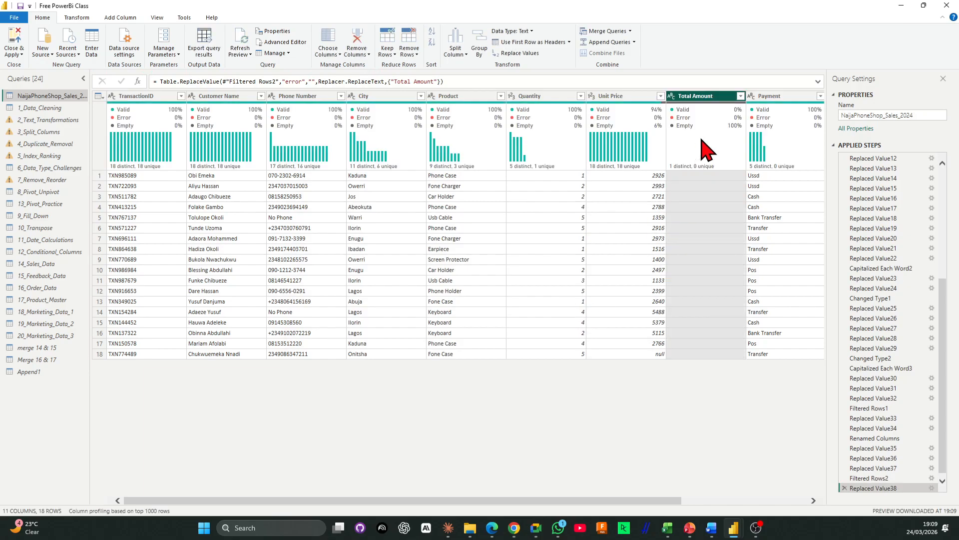
- Delete the applied step Filtered Rows2 that restricts the Total Amount column to "error" rows
left_click(741, 96)
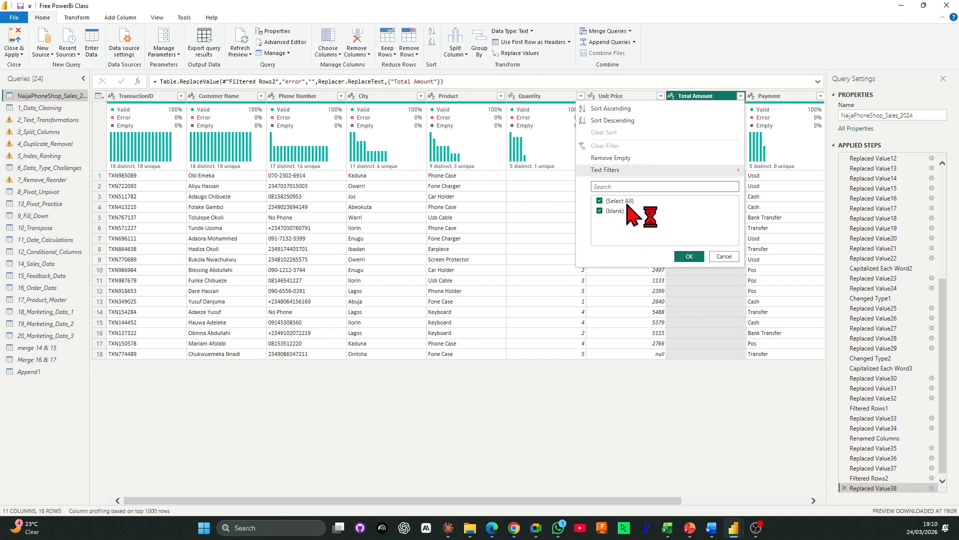
left_click(868, 478)
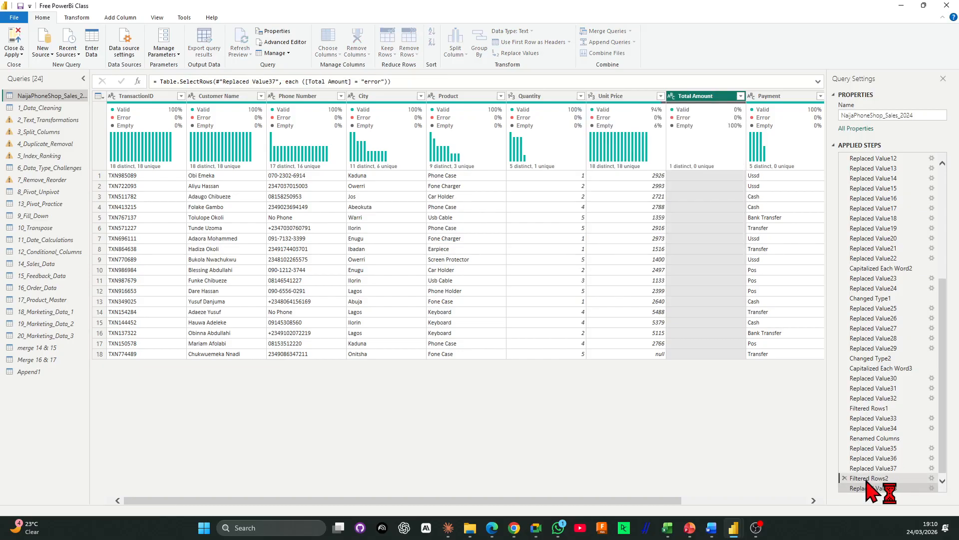
left_click(844, 478)
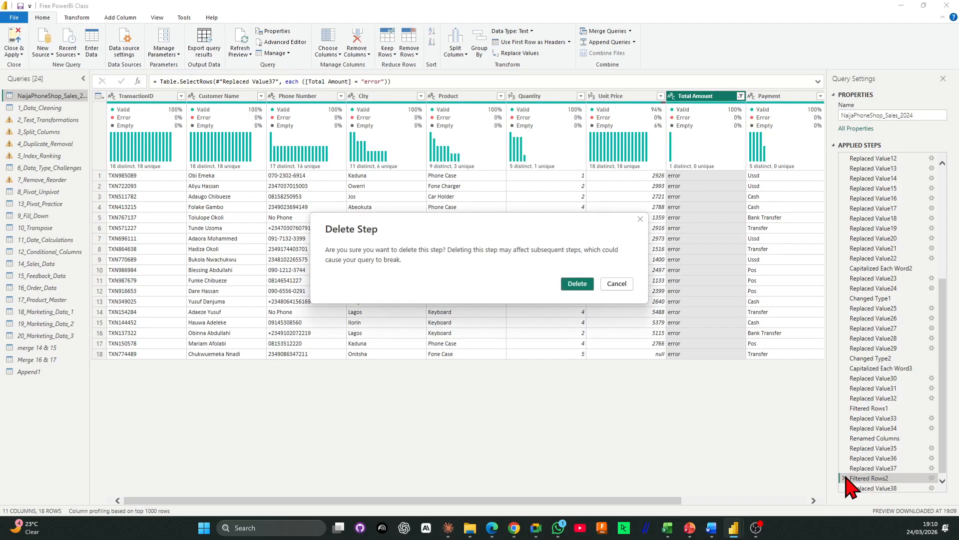
left_click(617, 284)
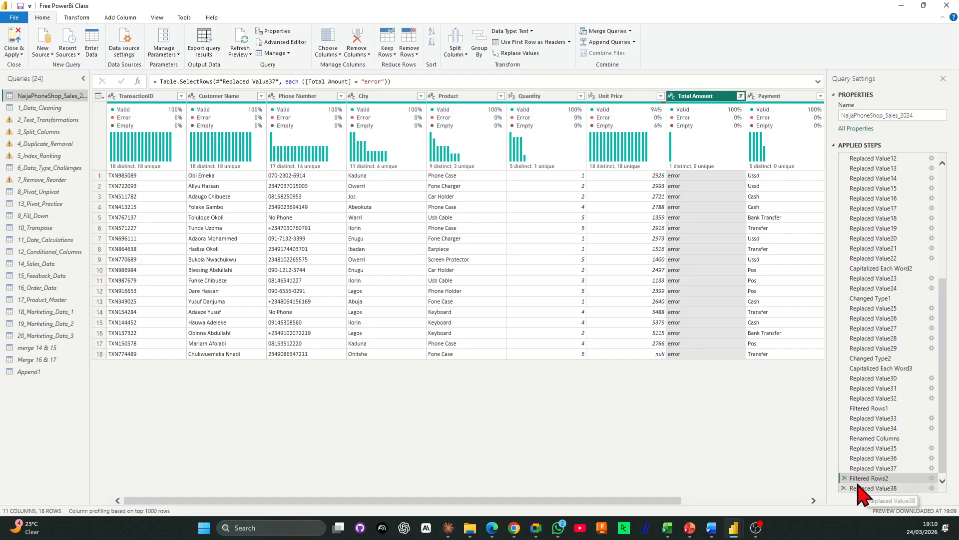
left_click(845, 478)
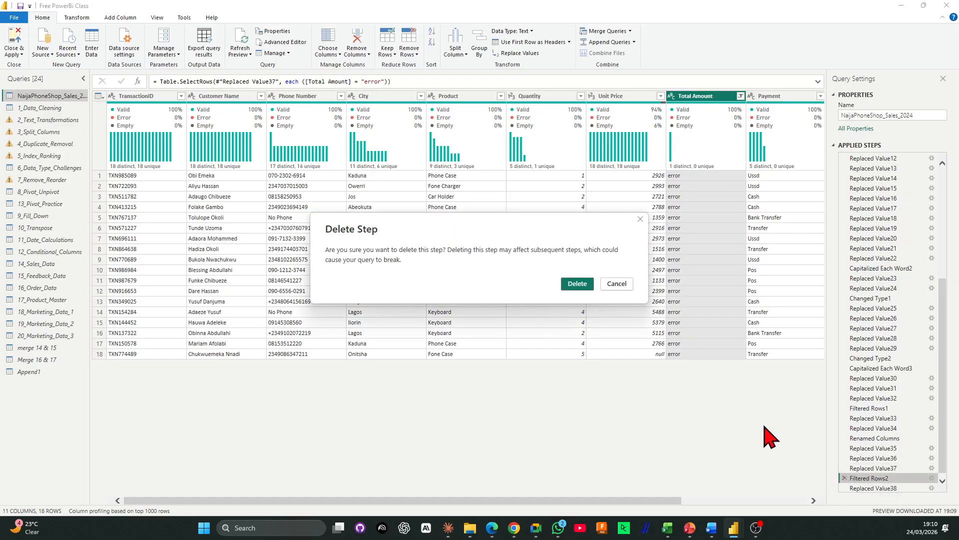
left_click(575, 282)
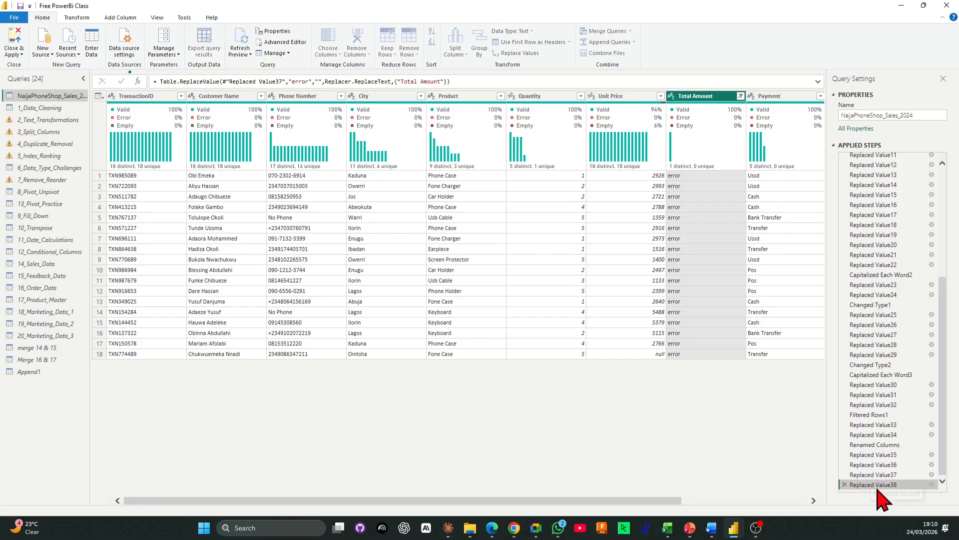
- Check the cleaned values of the Total Amount column and change its data type to Decimal Number
mouse_move(874, 474)
left_mouse_down()
mouse_move(885, 486)
mouse_move(880, 477)
left_mouse_up()
left_click(741, 96)
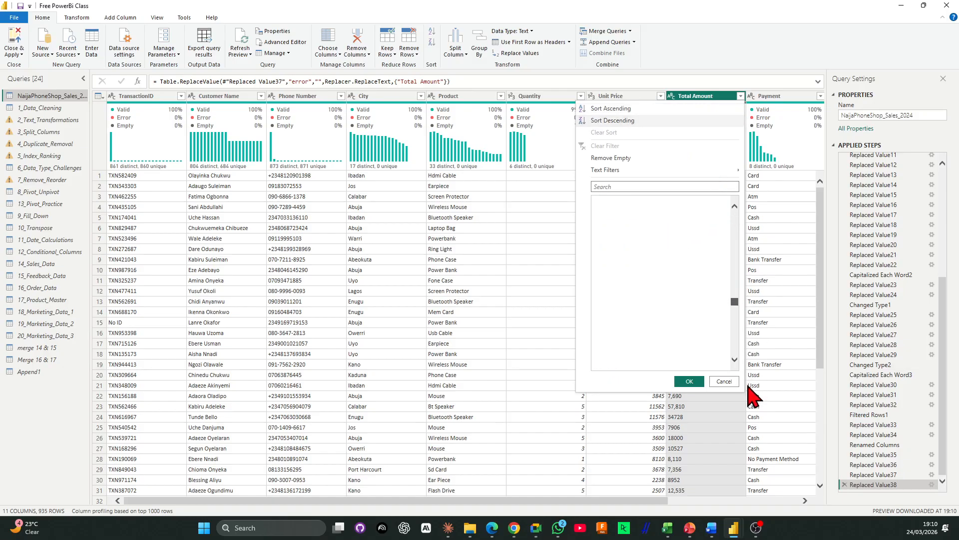
left_click(766, 181)
left_click(689, 97)
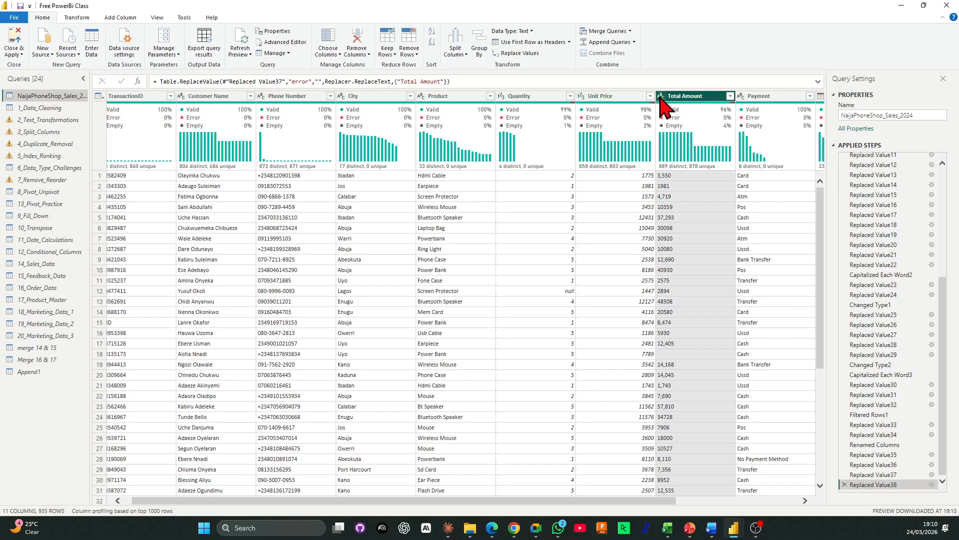
left_click(661, 96)
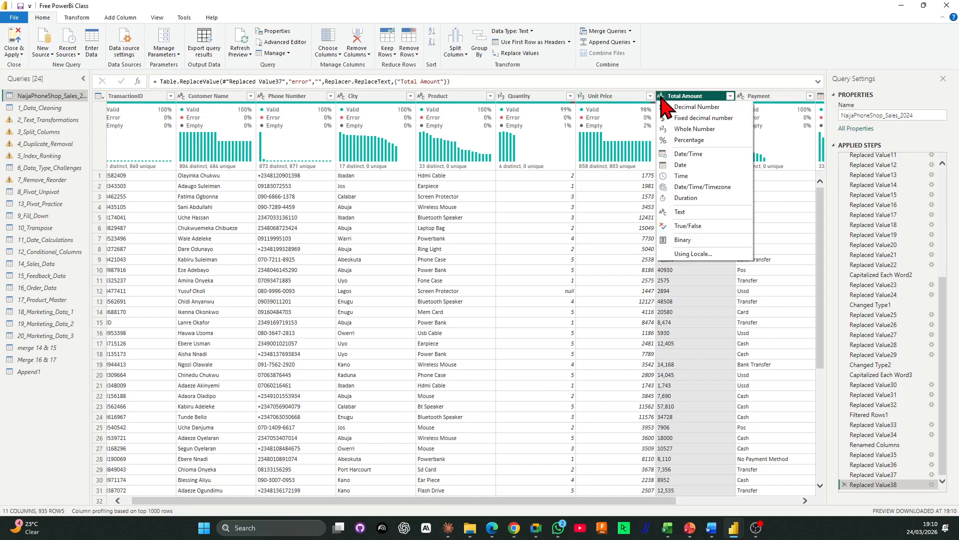
left_click(697, 108)
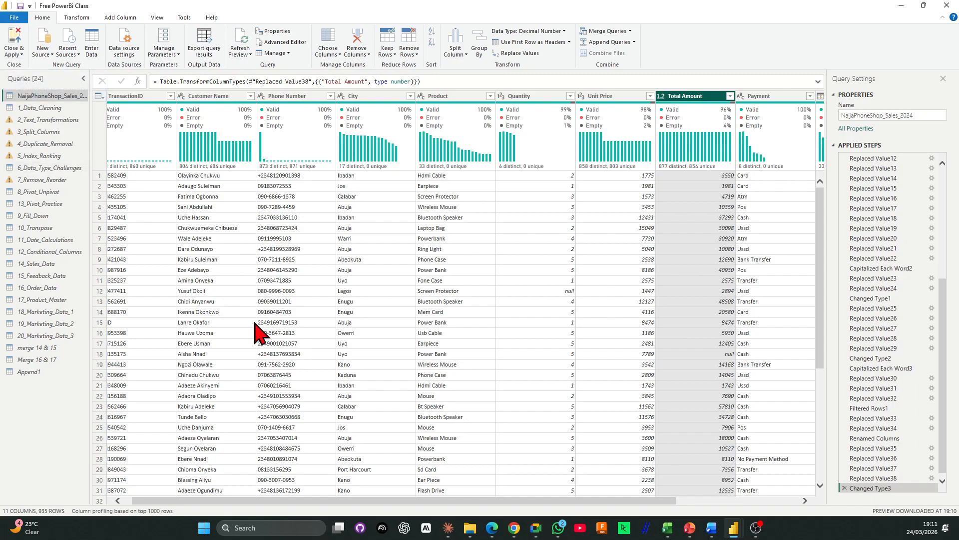
- Review the distinct values in the Payment column and discard the filter step this adds
left_click_drag(403, 502, 540, 502)
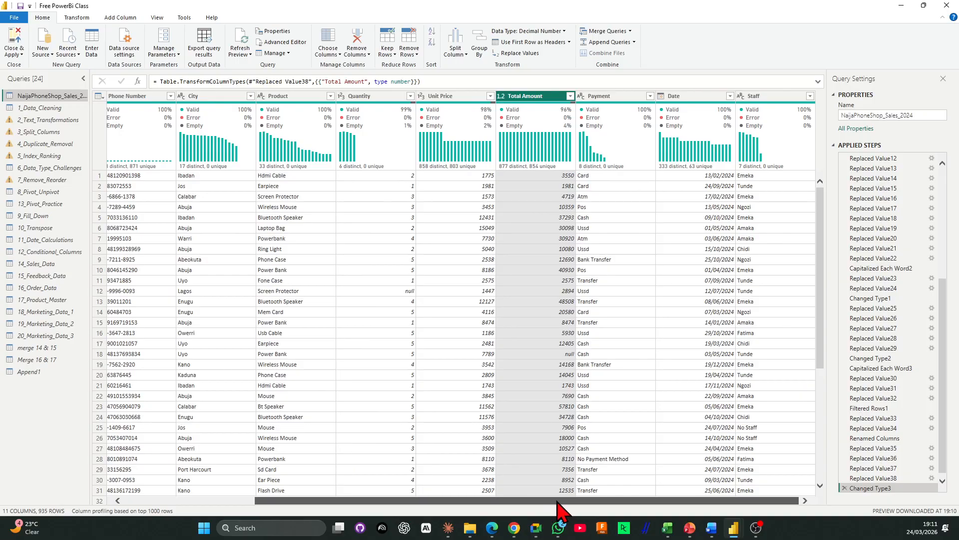
left_click(648, 98)
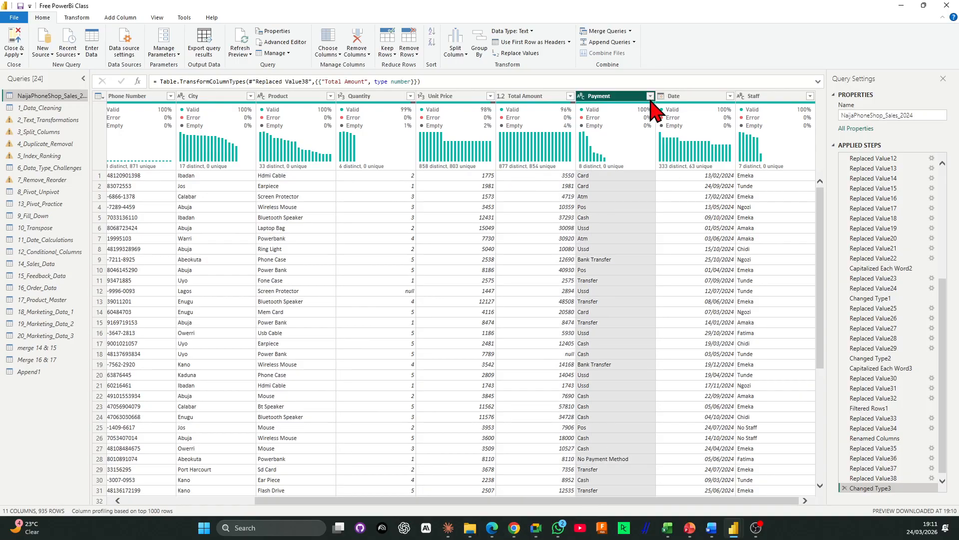
left_click(650, 96)
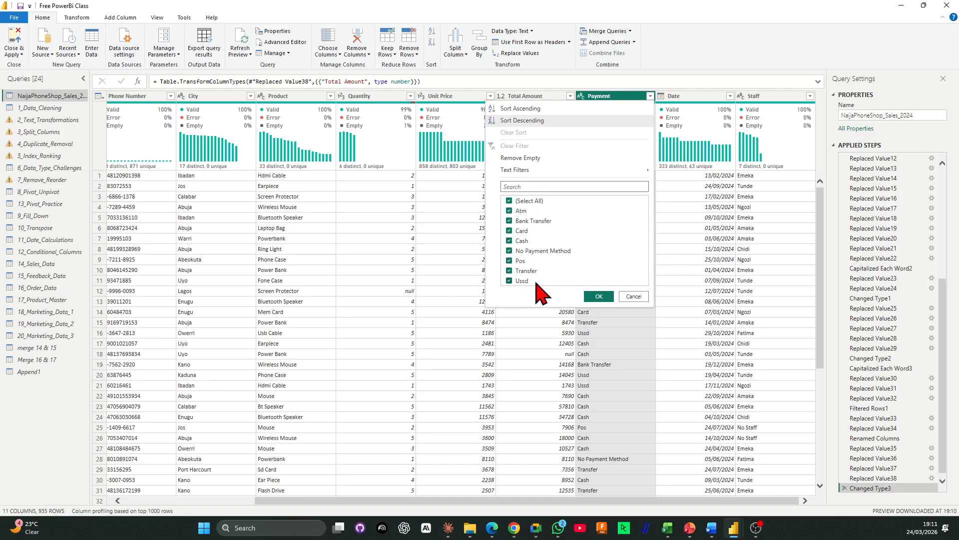
left_click(599, 297)
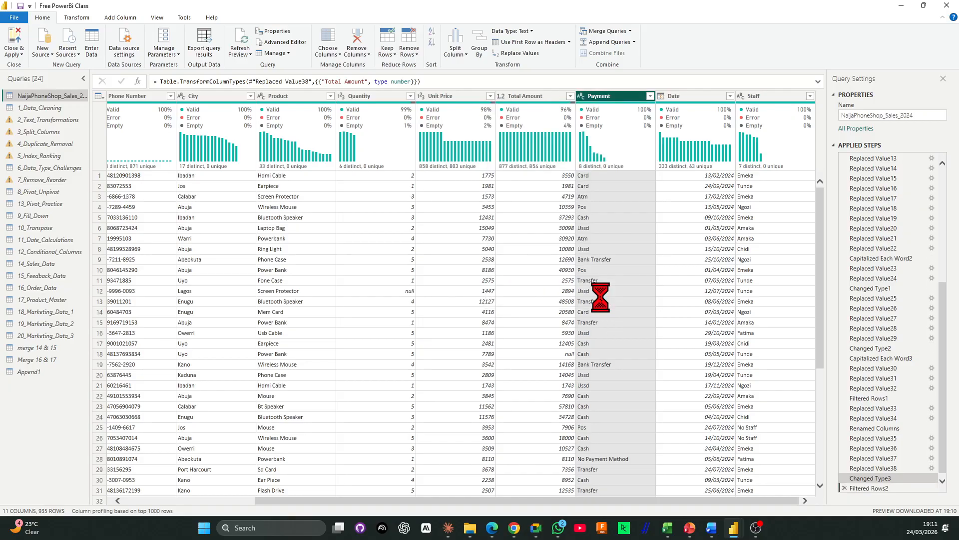
left_click(844, 487)
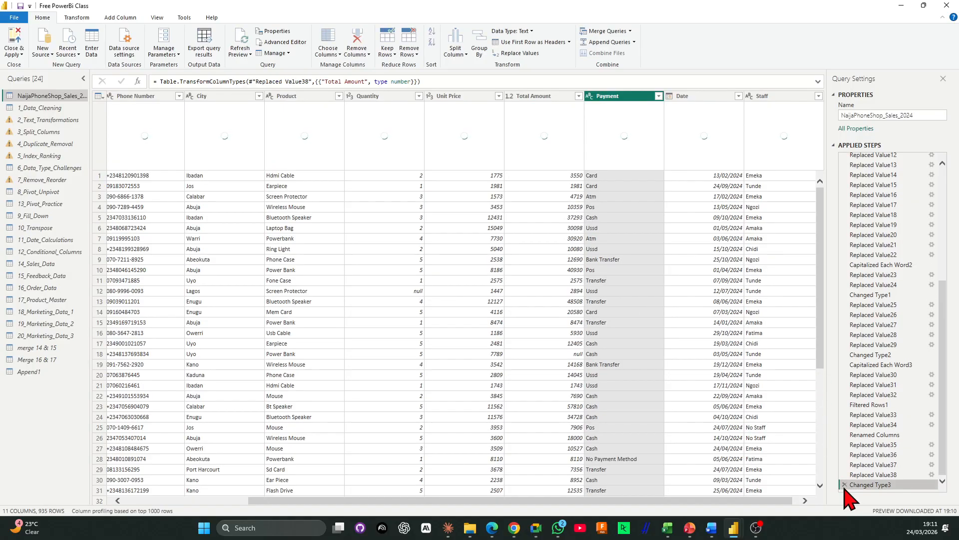
- Close the query editor and apply the pending query changes to the data model
left_click(15, 54)
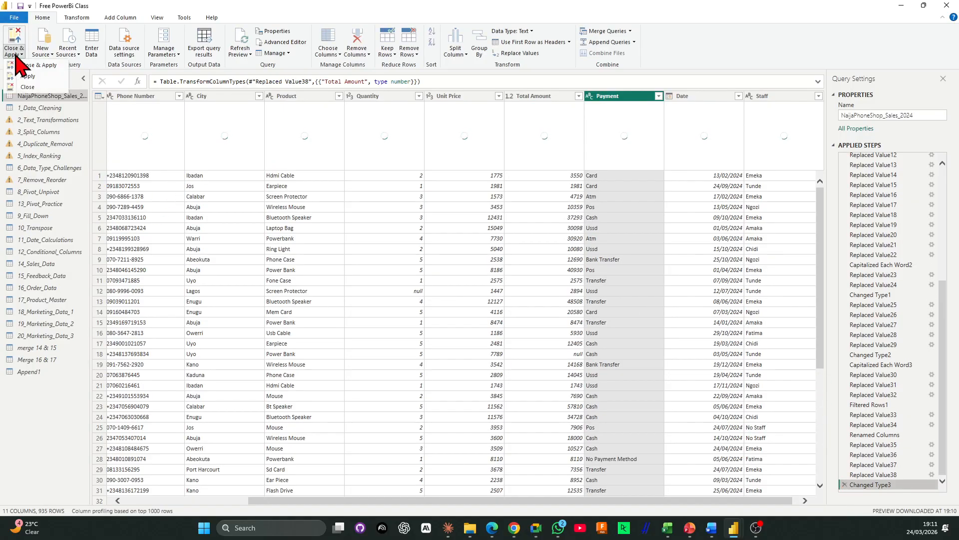
left_click(44, 65)
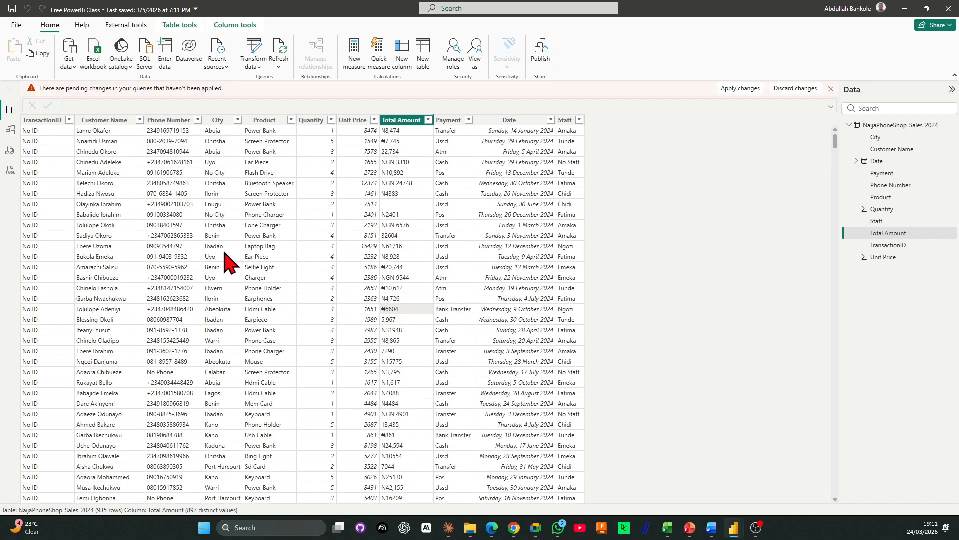
left_click(740, 90)
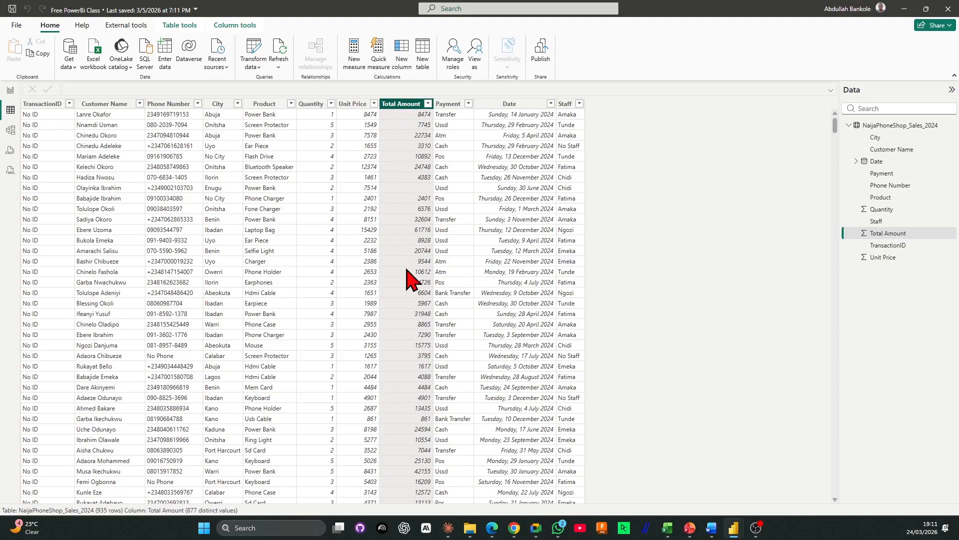
- Examine the loaded table for blank Total Amount cells, comparing them with Quantity and Unit Price
left_click(403, 189)
left_click(324, 190)
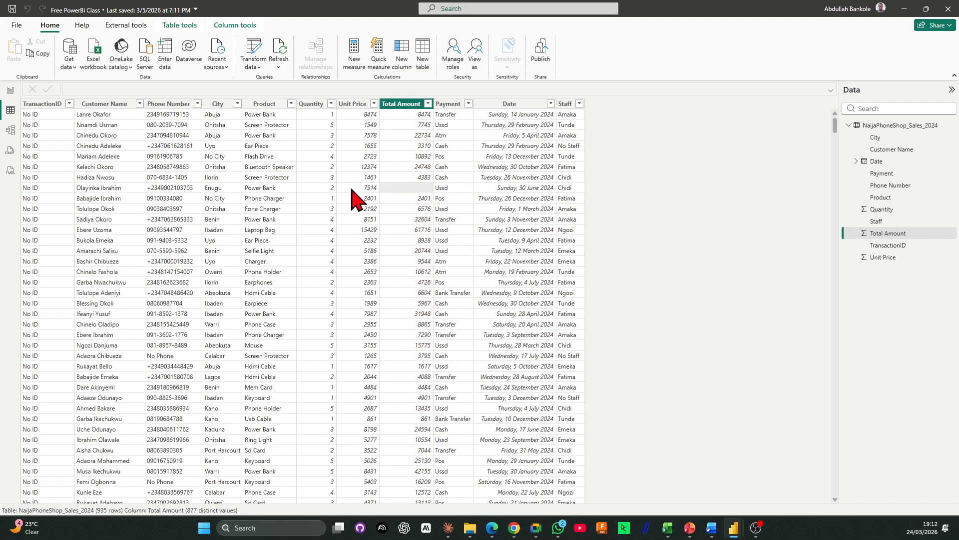
left_click(368, 190)
left_click(400, 189)
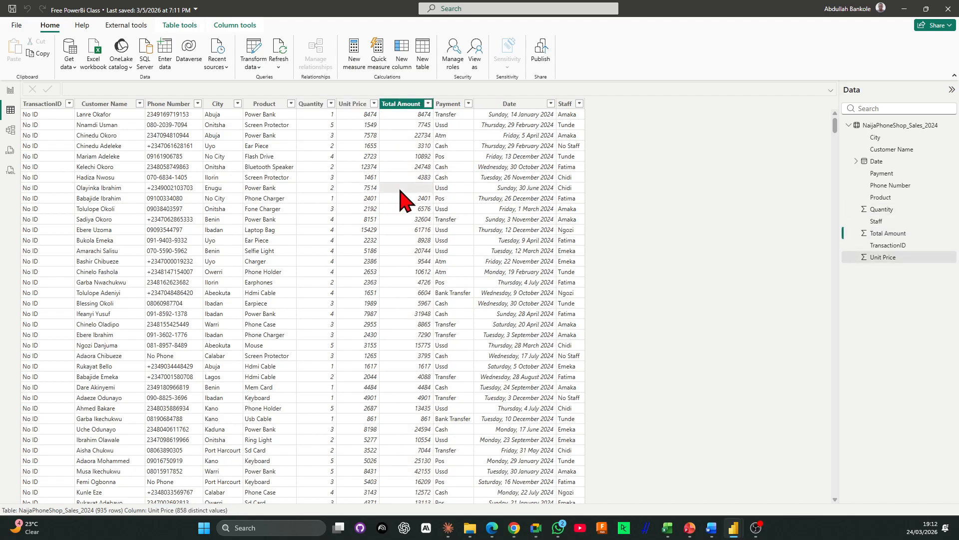
scroll(403, 200, "down", 20)
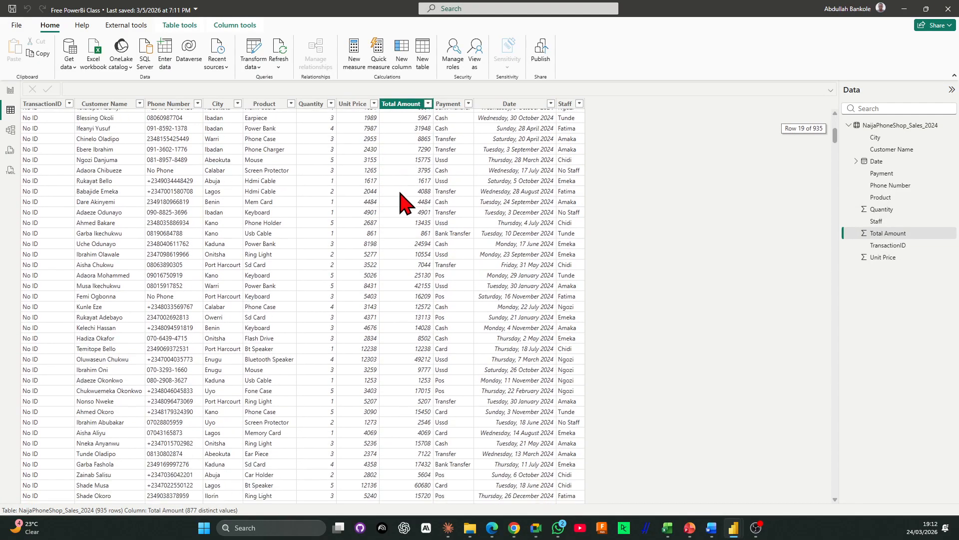
scroll(400, 194, "down", 18)
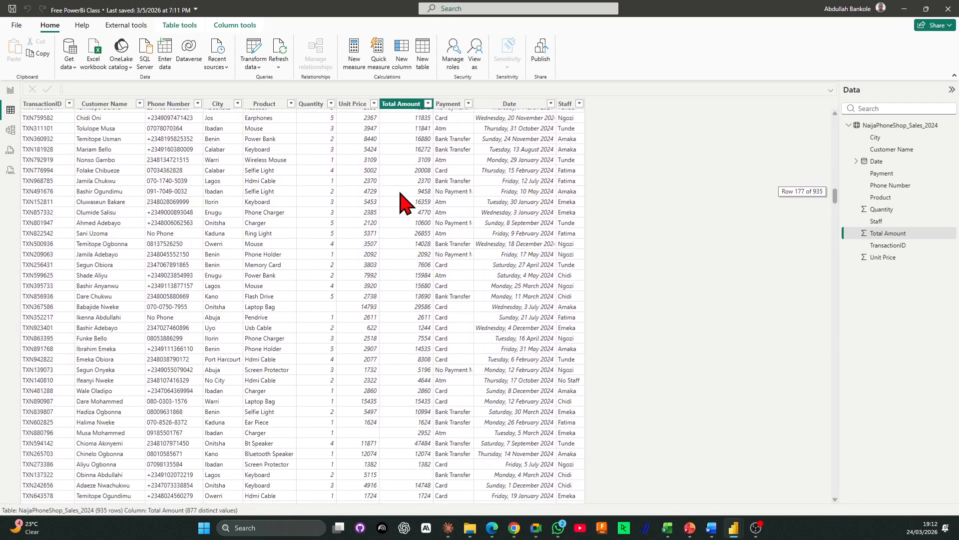
scroll(392, 319, "down", 20)
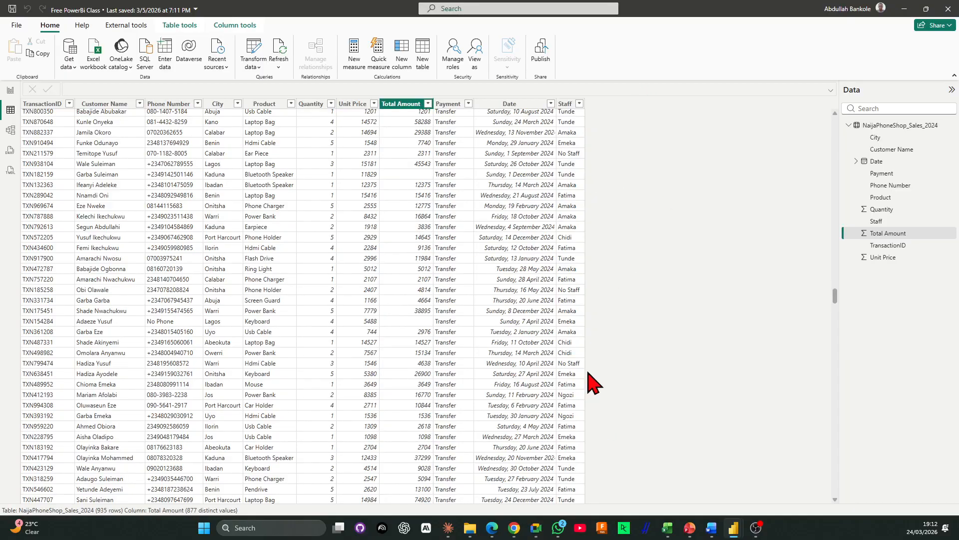
scroll(591, 383, "up", 20)
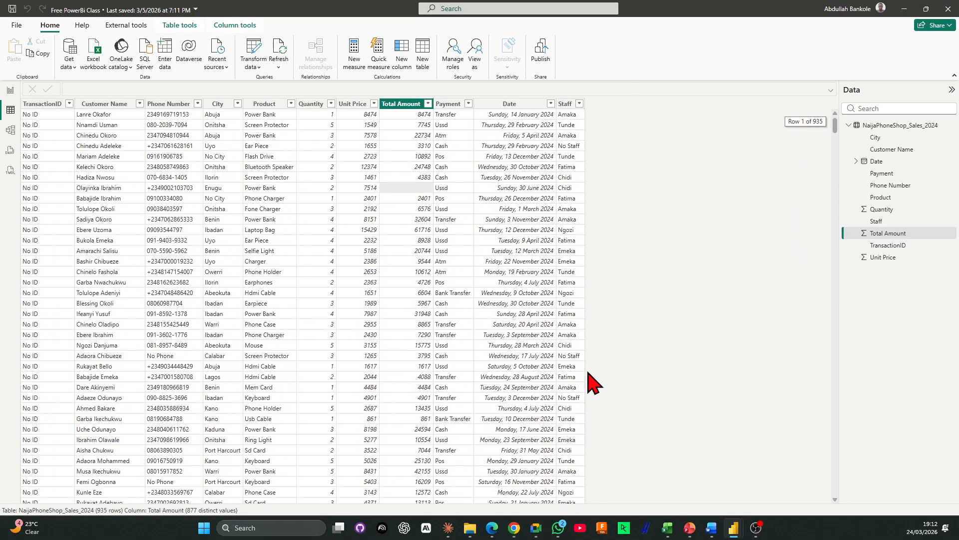
left_click(349, 168)
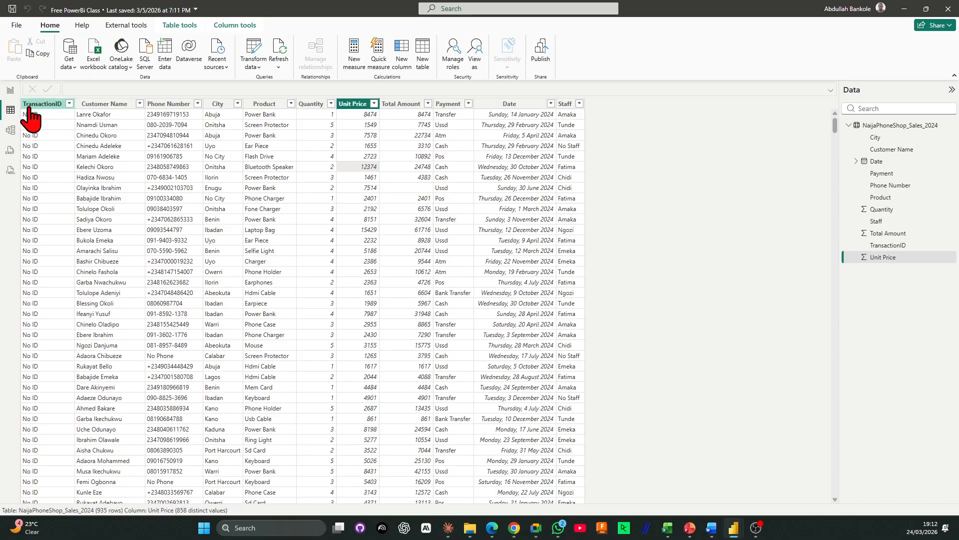
left_click(10, 90)
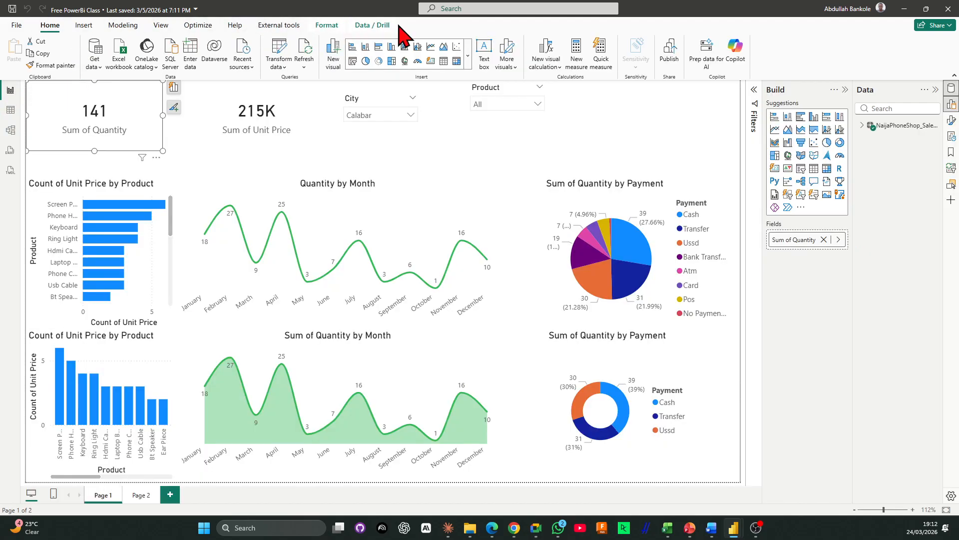
left_click(11, 111)
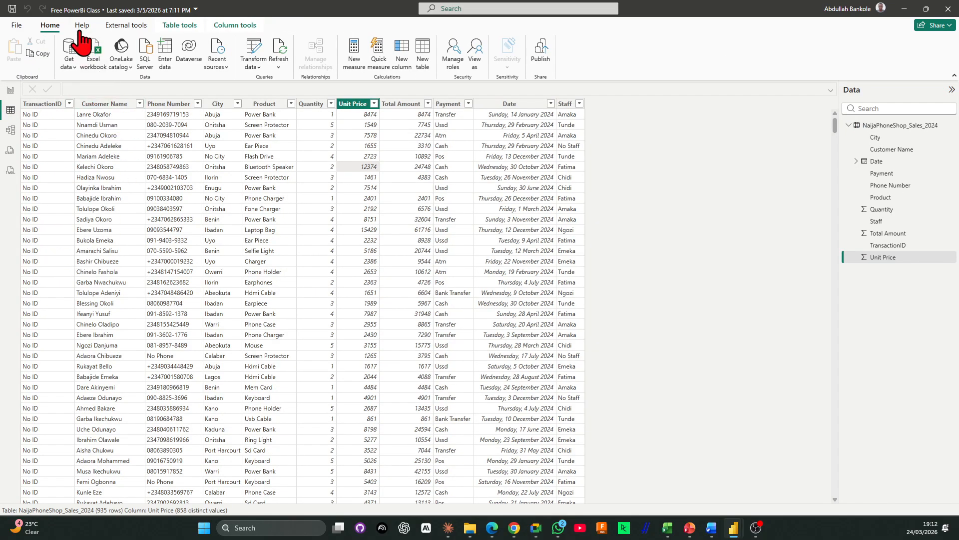
left_click(125, 26)
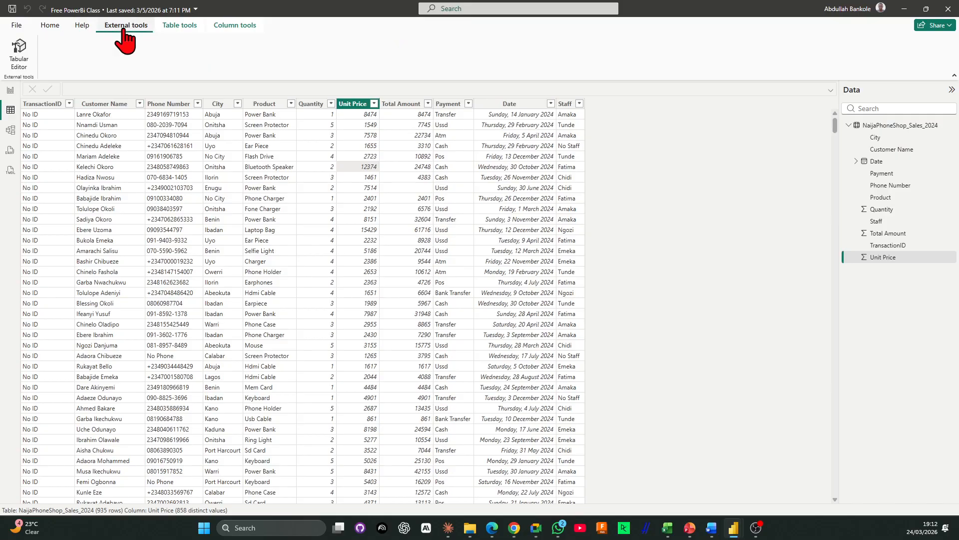
left_click(175, 29)
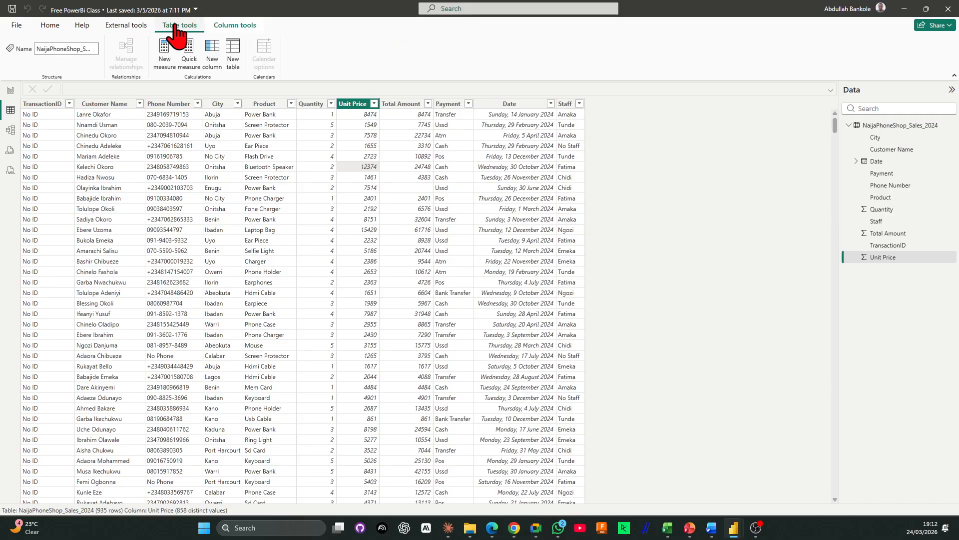
left_click(239, 30)
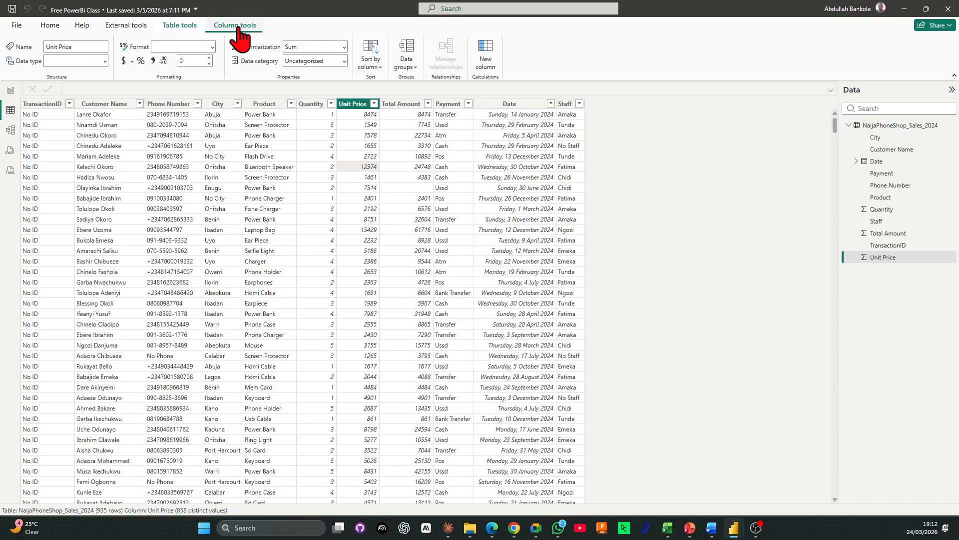
- Create the measure Total Quantity = SUM(NaijaPhoneShop_Sales_2024[Quantity]) in the sales table
left_click(178, 29)
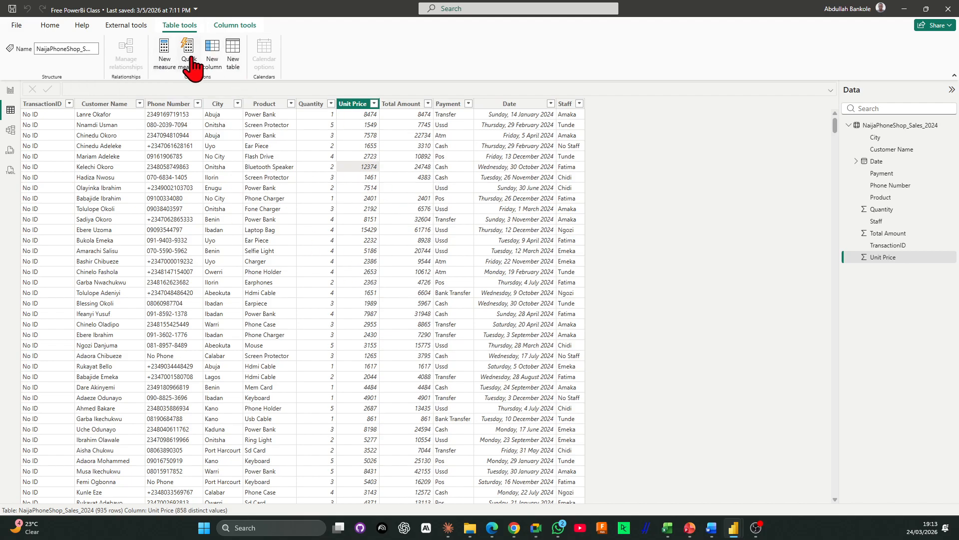
left_click(162, 52)
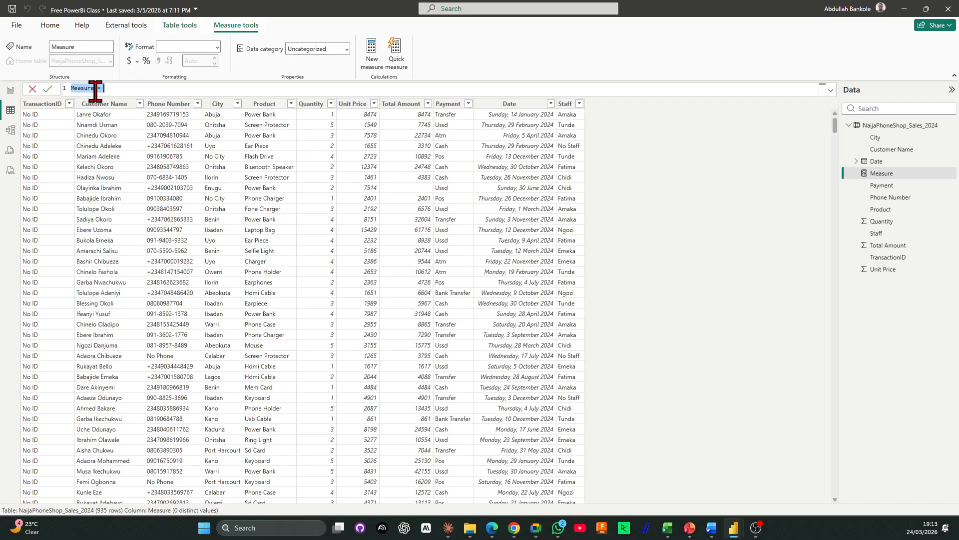
left_click_drag(95, 88, 32, 90)
type("Me")
type("sum")
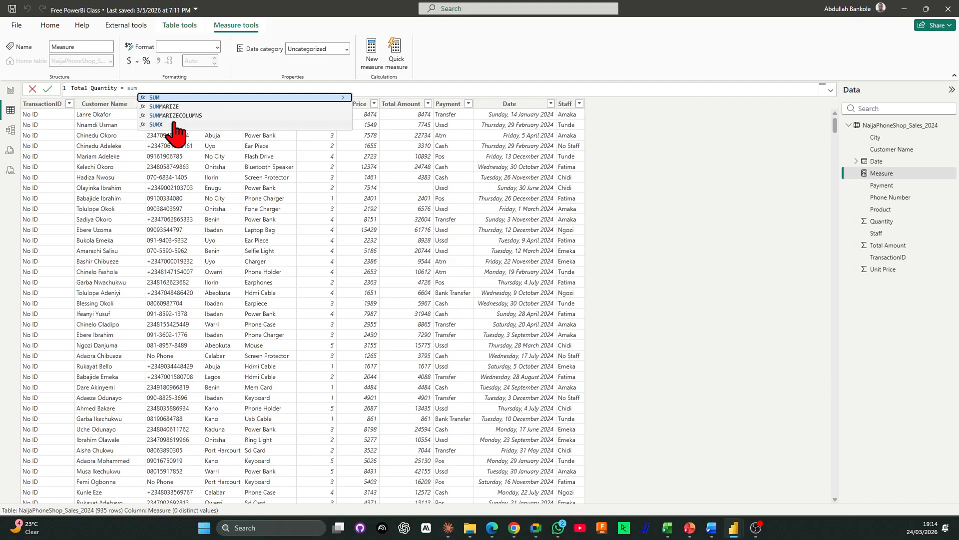
left_click(176, 97)
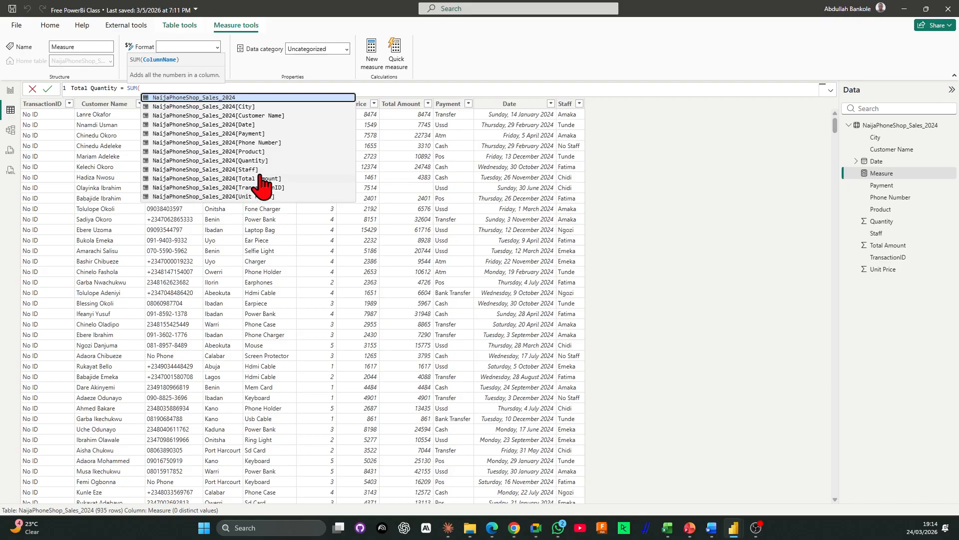
left_click(258, 160)
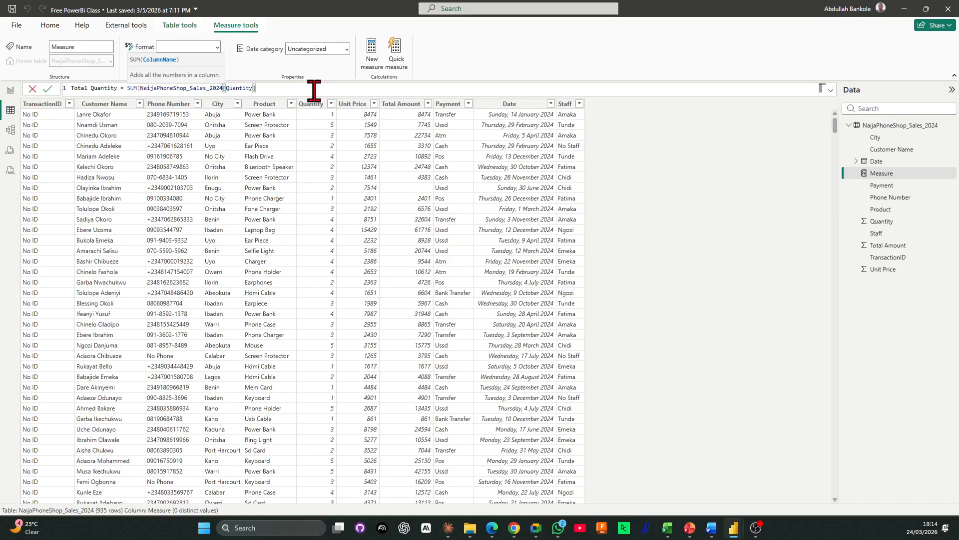
type(")")
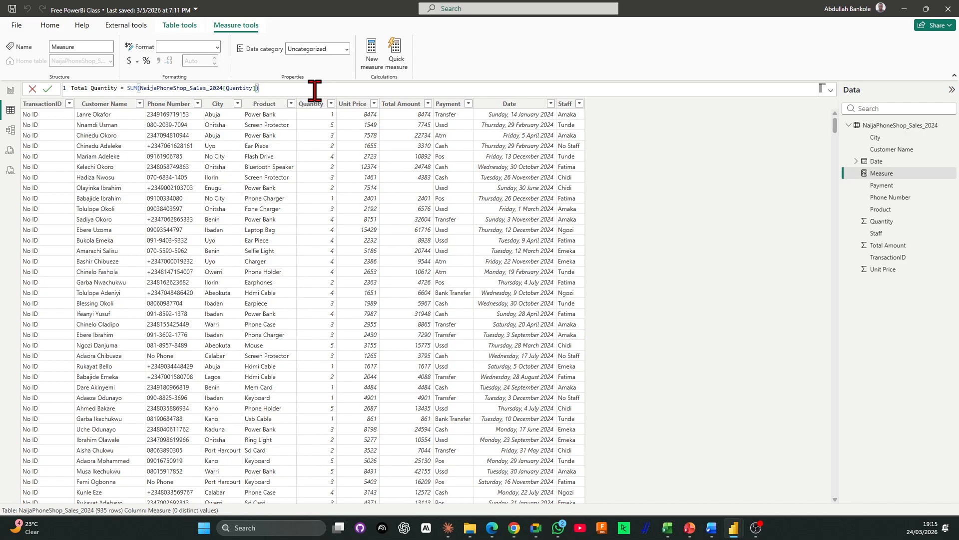
key("Return")
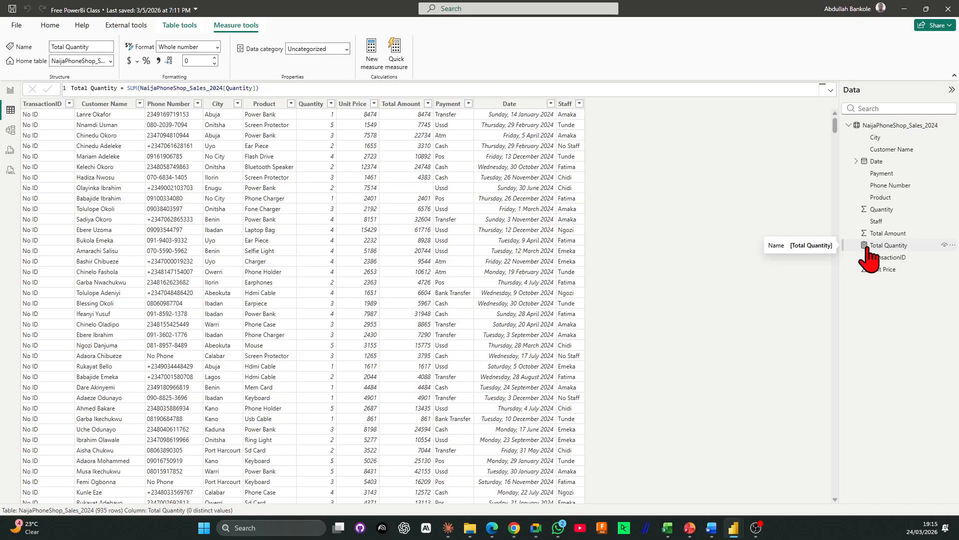
- Shrink the Sum of Quantity and Sum of Unit Price cards on report Page 1 to free up space
left_click(11, 91)
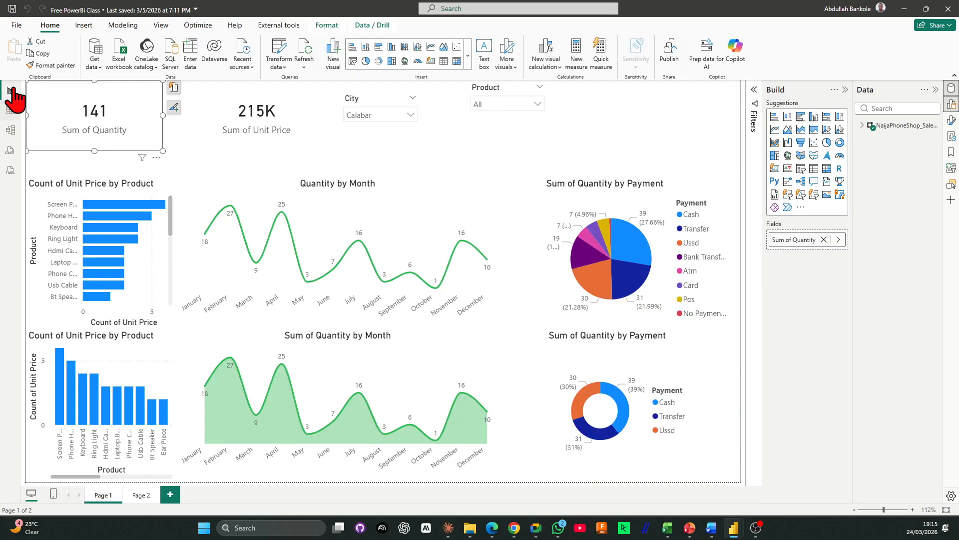
left_click_drag(162, 150, 114, 140)
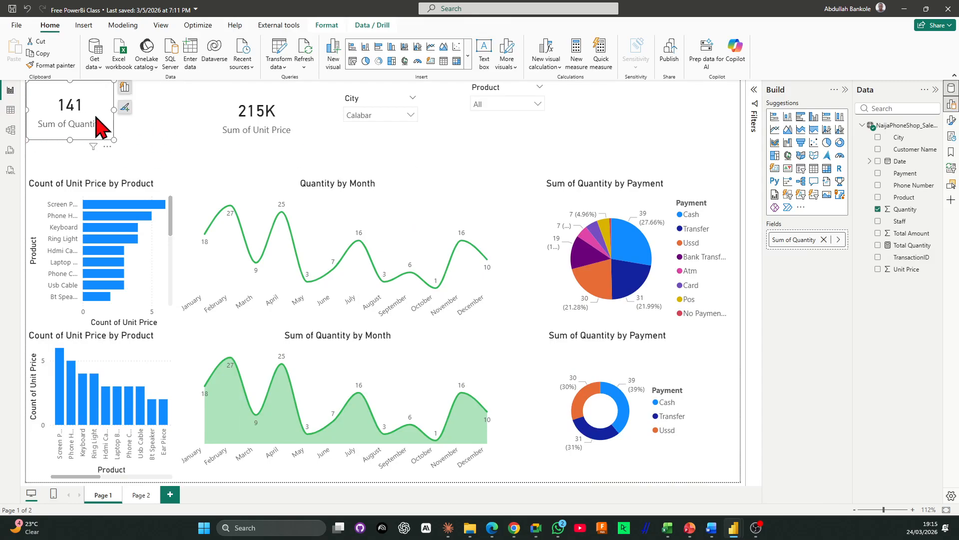
left_click(257, 133)
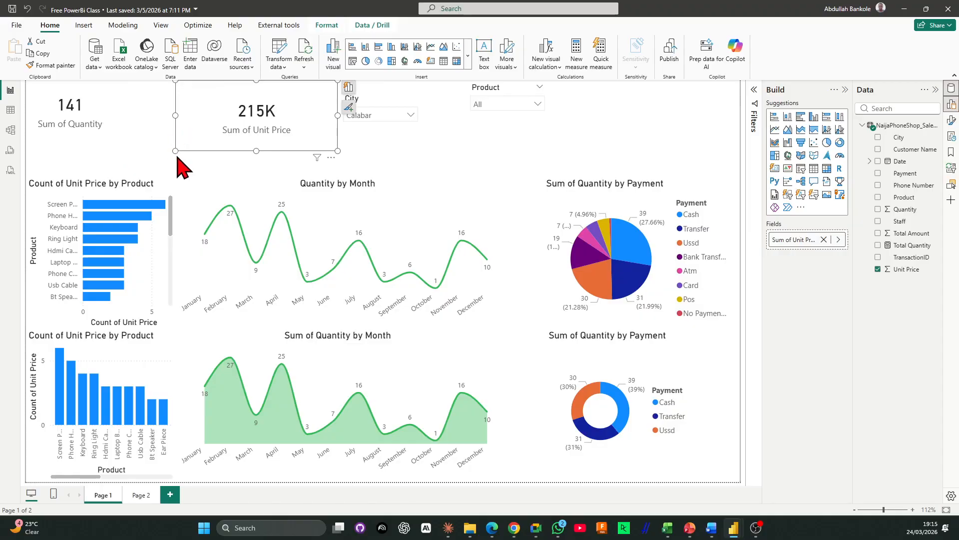
left_click_drag(175, 151, 200, 145)
left_click(70, 109)
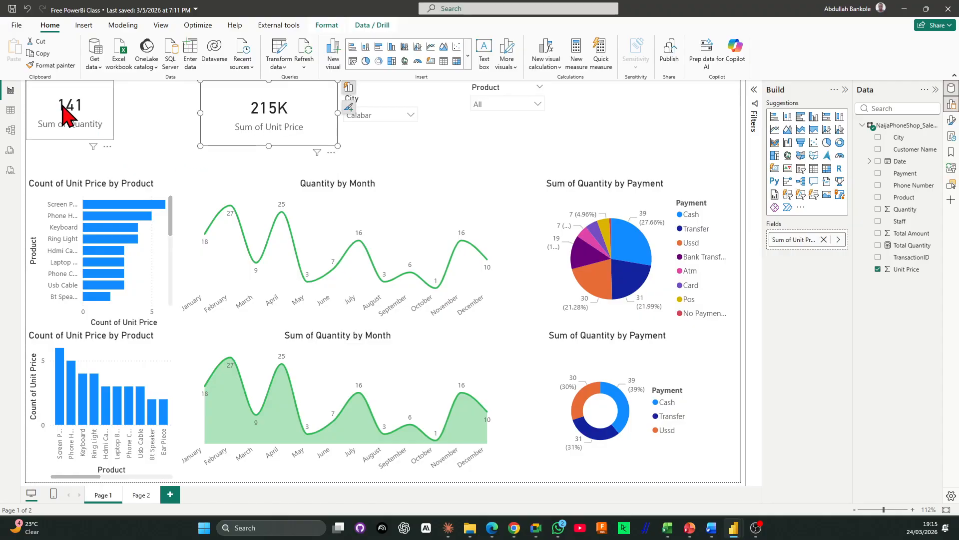
- Add a card showing the Total Quantity measure to Page 1 and shrink it into the page's upper-right corner
left_click(168, 125)
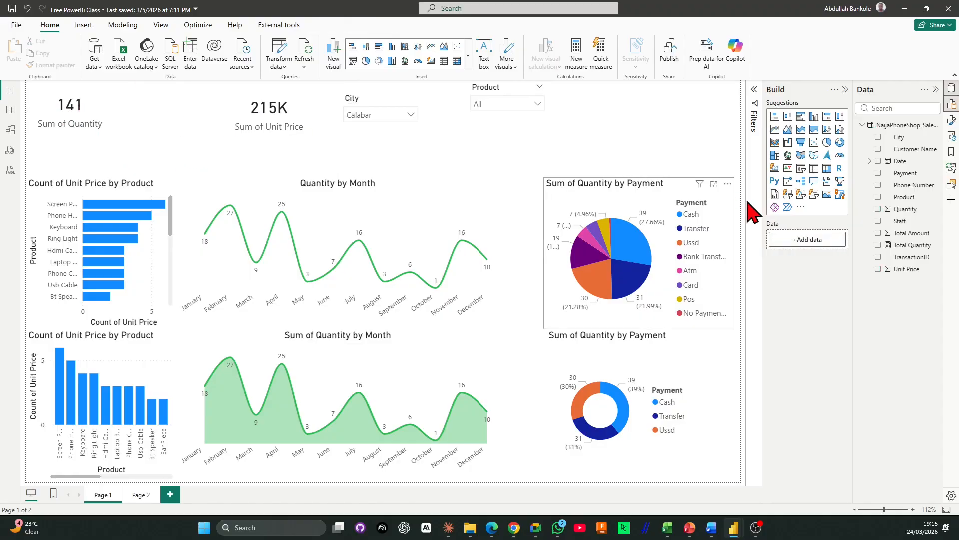
left_click(878, 245)
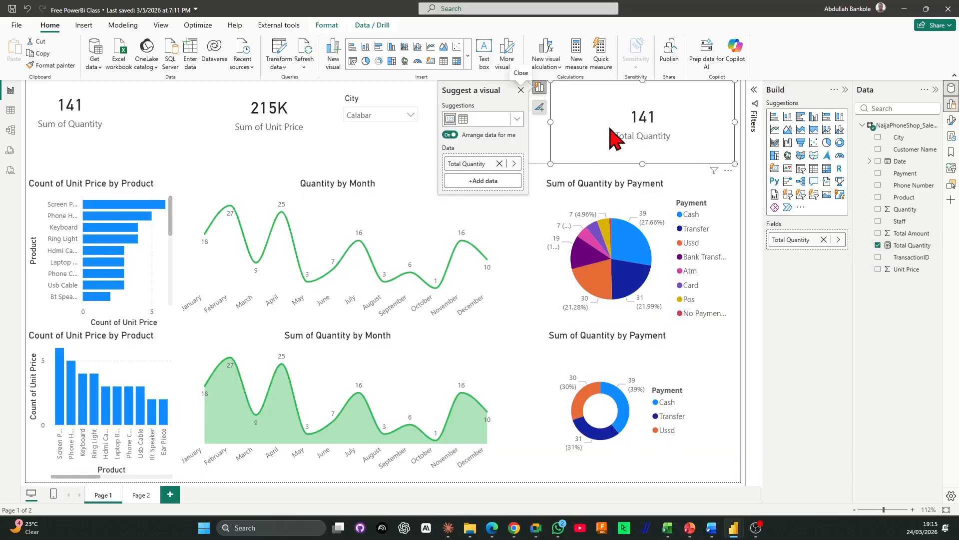
left_click_drag(620, 122, 623, 124)
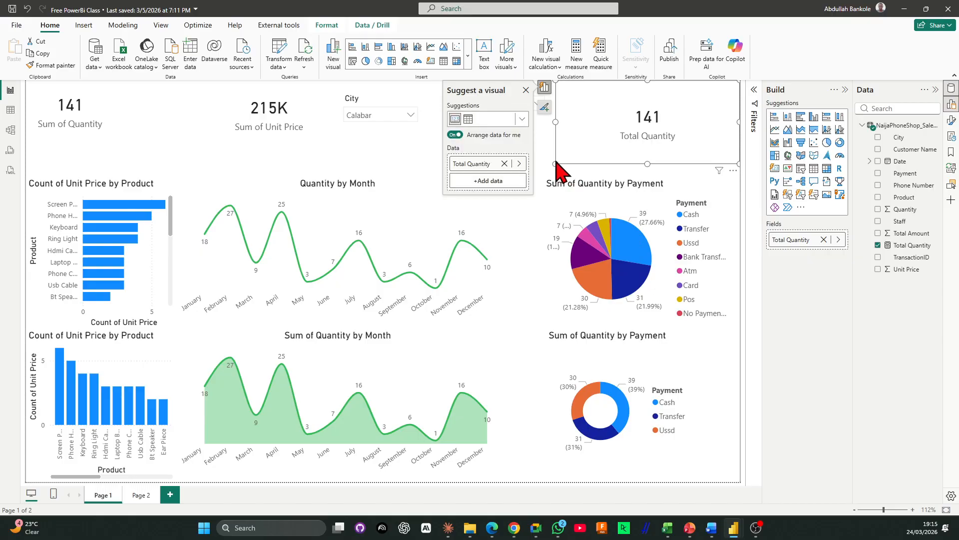
left_click(557, 166)
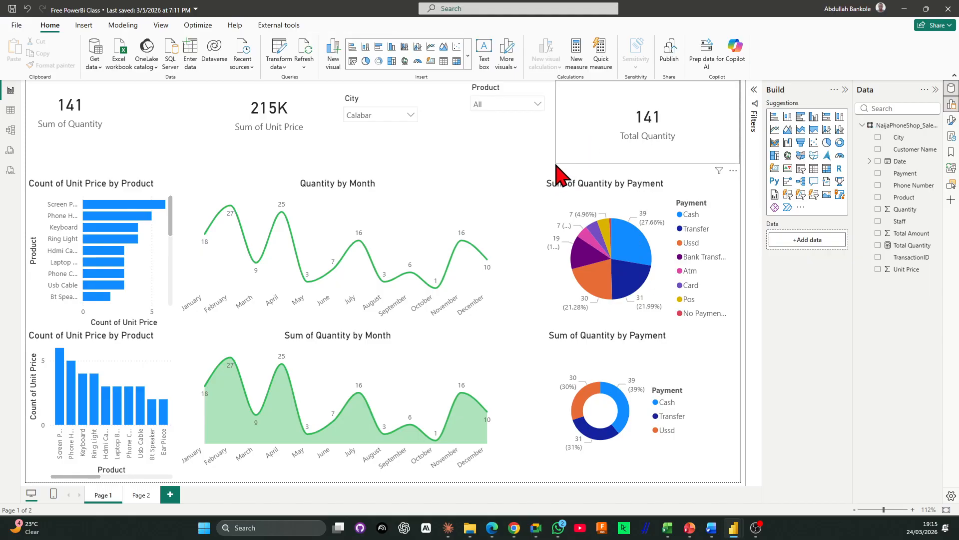
left_click(557, 163)
left_click_drag(556, 163, 617, 146)
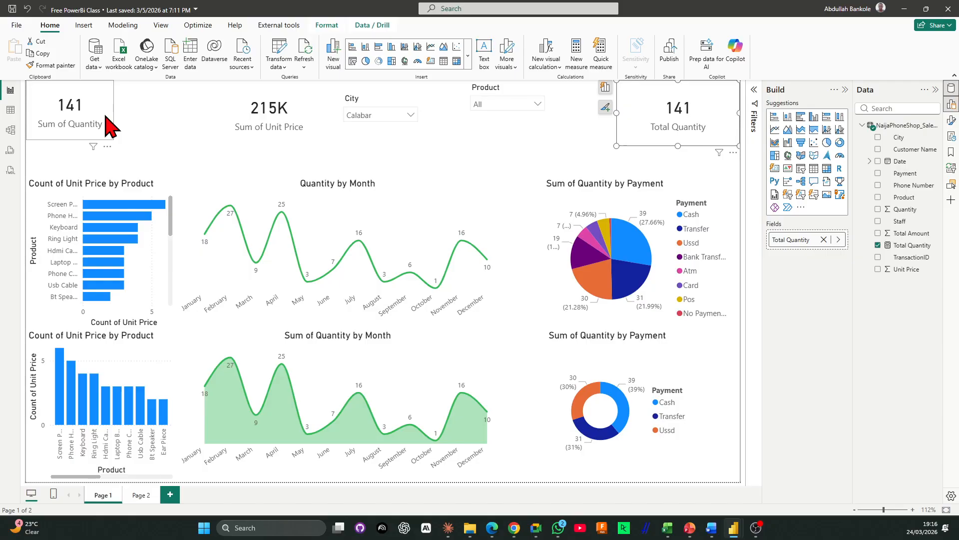
- Return to the data table and examine the Unit Price and Quantity columns alongside the Total Quantity measure's formula
left_click(11, 110)
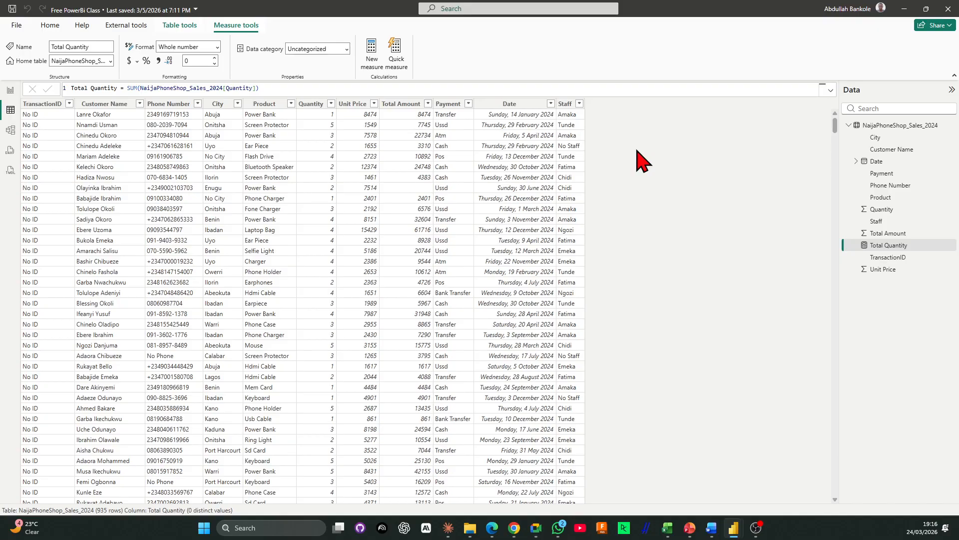
left_click(349, 190)
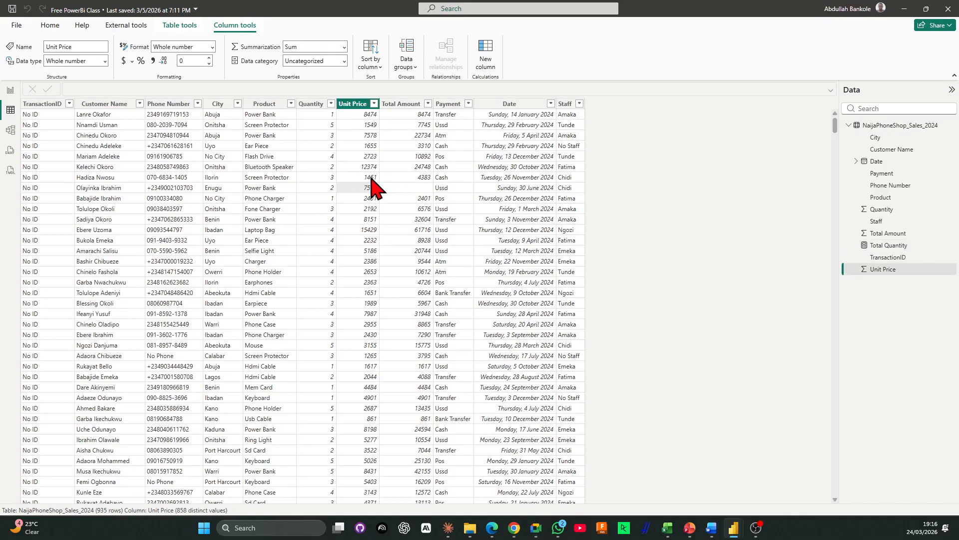
left_click(309, 104)
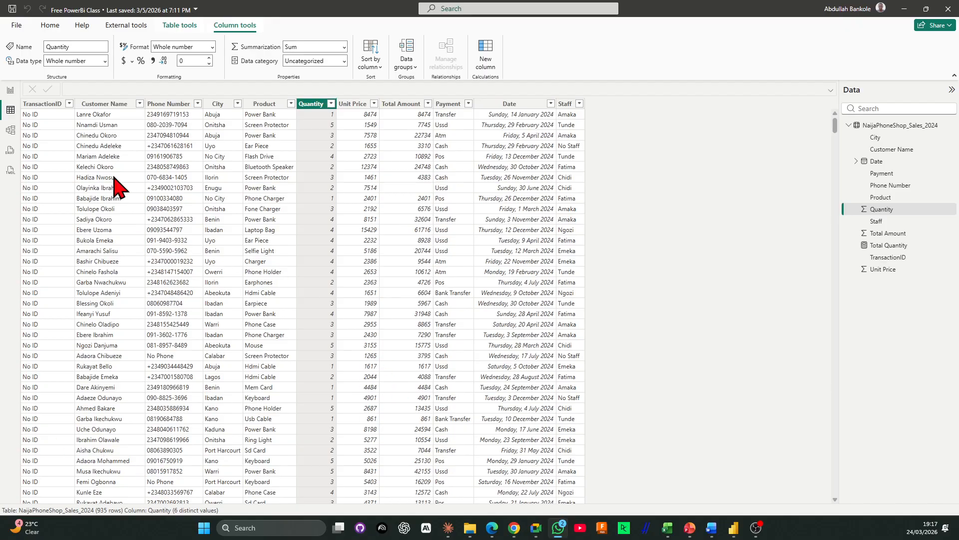
left_click(898, 246)
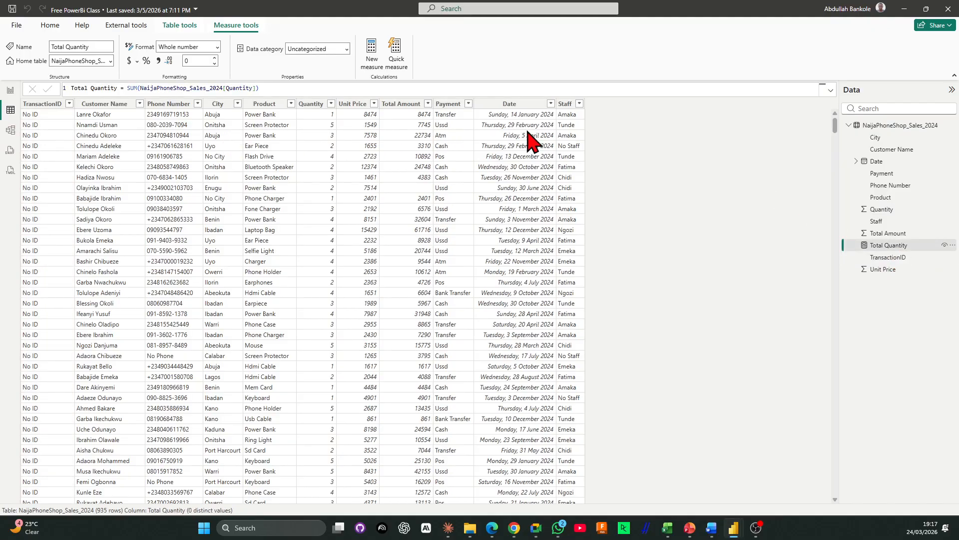
left_click(316, 186)
left_click(356, 177)
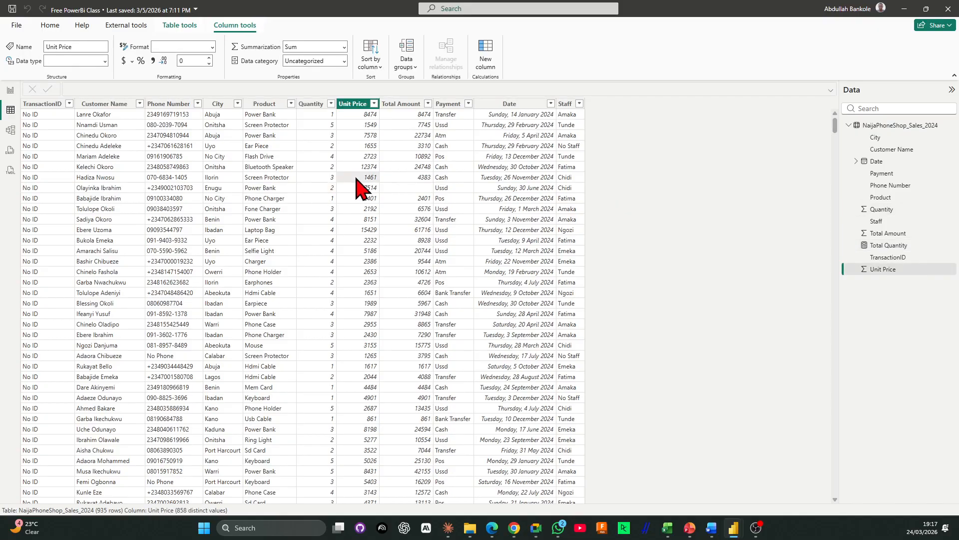
- Create the measure Avg_Price = AVERAGE(NaijaPhoneShop_Sales_2024[Unit Price]) in the sales table
left_click(199, 220)
left_click(181, 28)
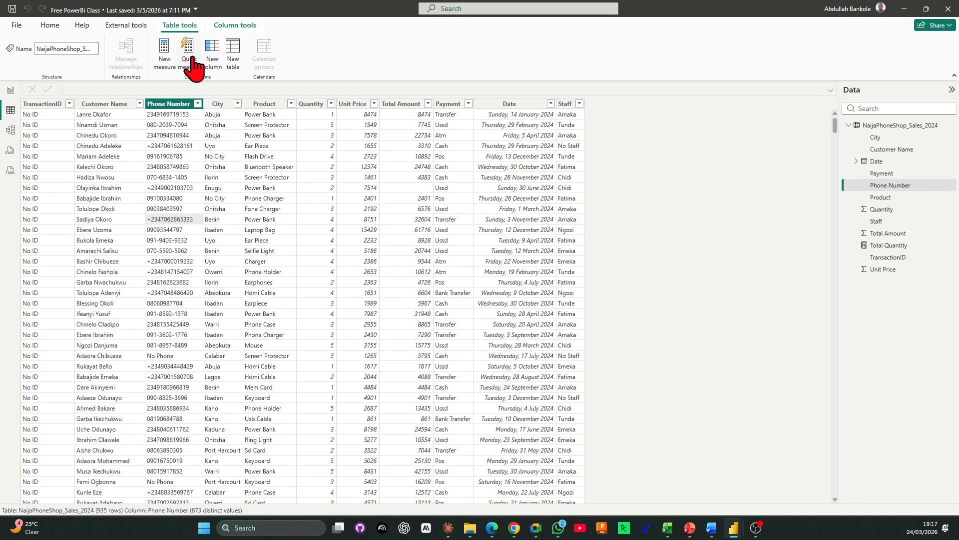
left_click(162, 45)
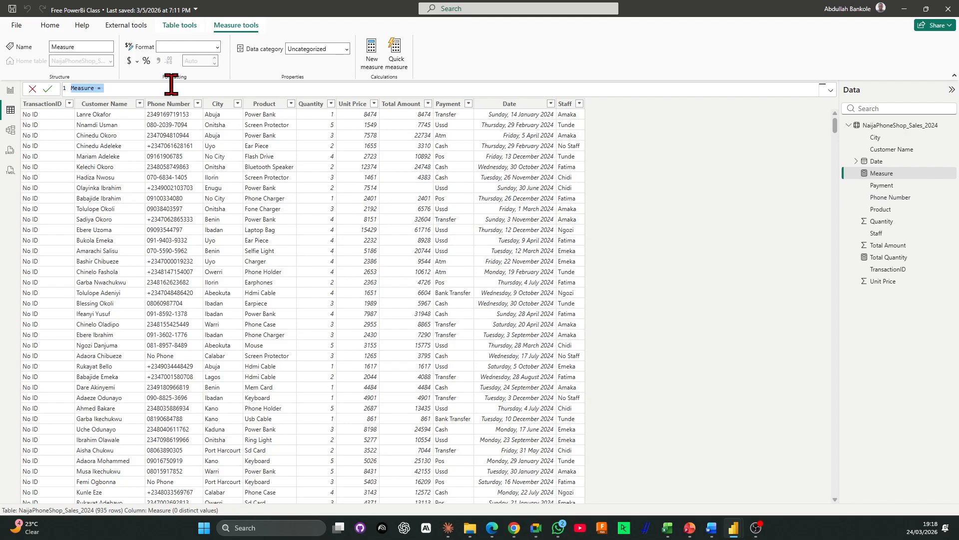
type("Avg_Privc")
key("BackSpace")
key("BackSpace")
type("ce = AVERAGE(")
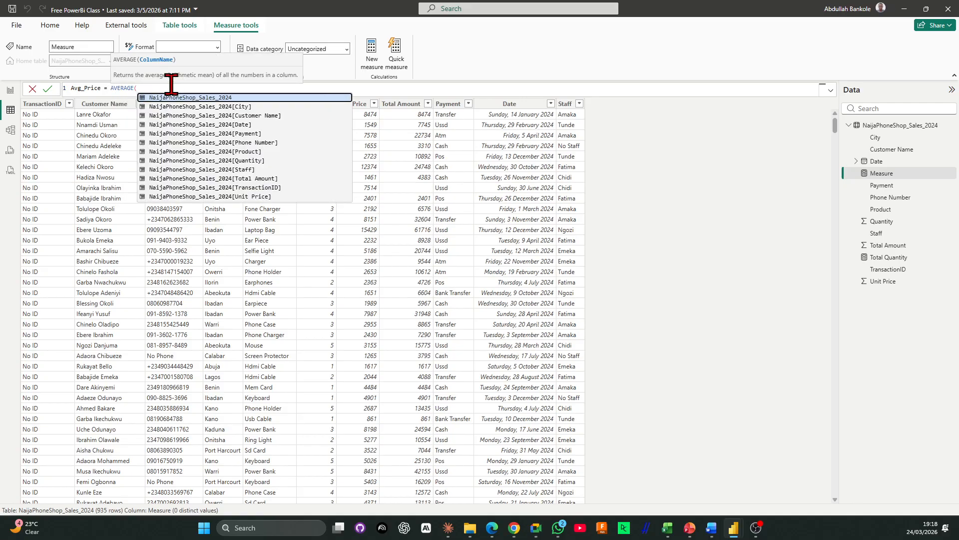
left_click(229, 196)
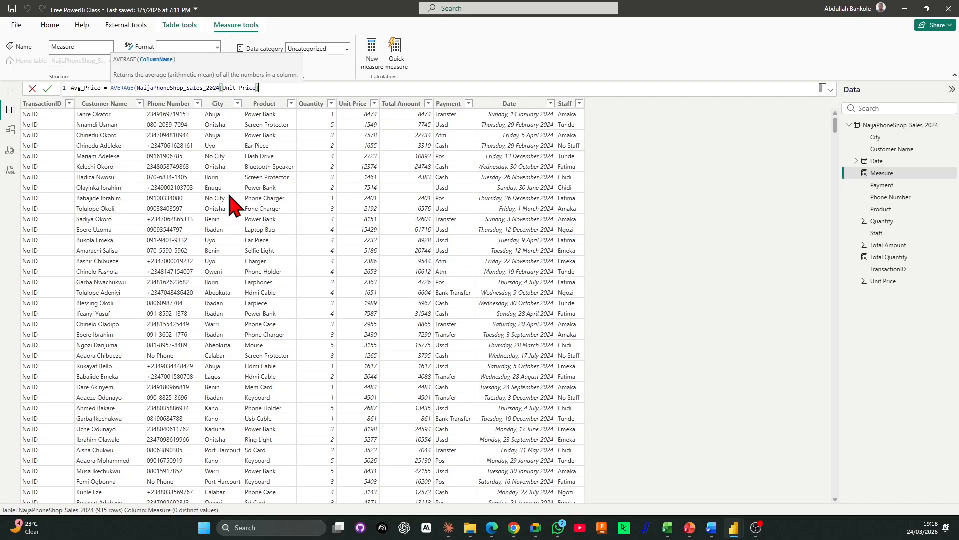
type(")")
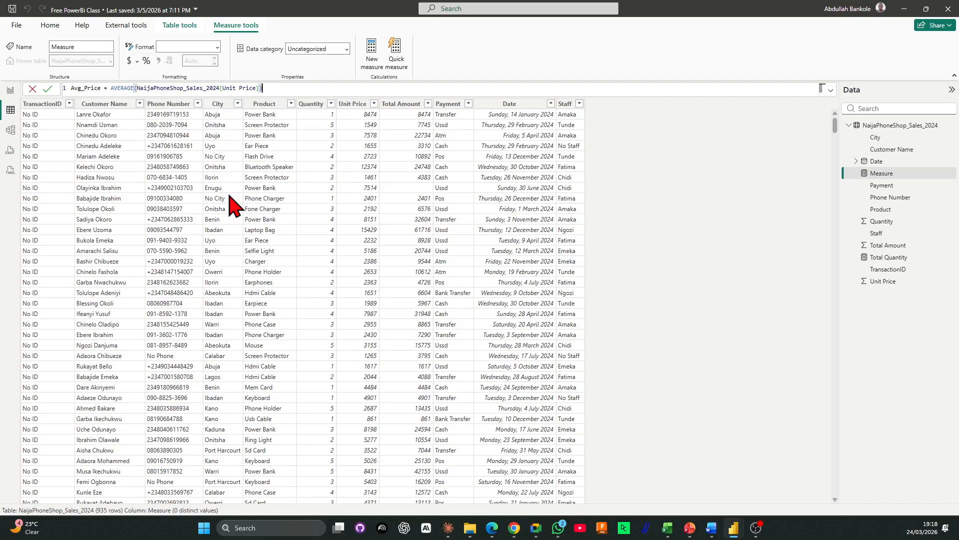
key("Return")
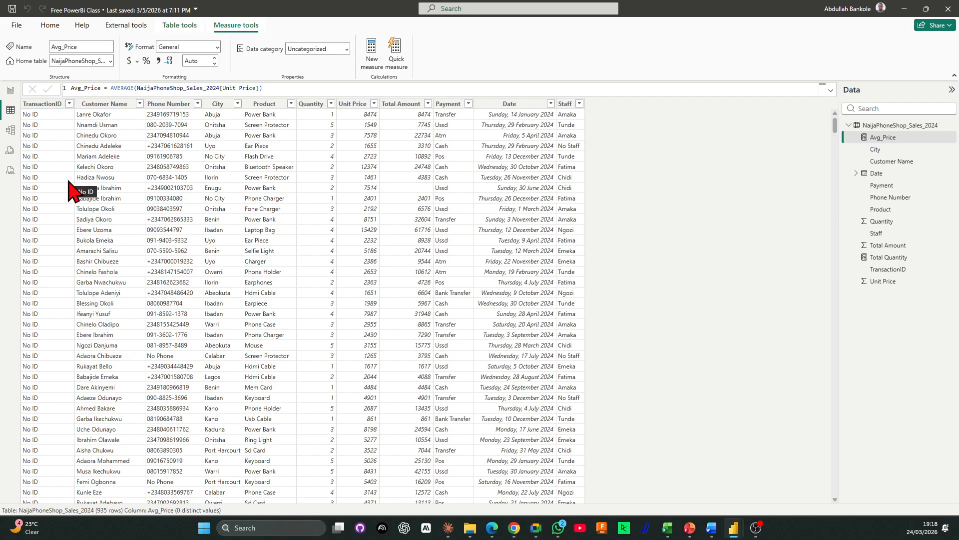
- Examine the TransactionID column's distinct values and its entries down the whole table, looking for missing IDs
left_click(69, 103)
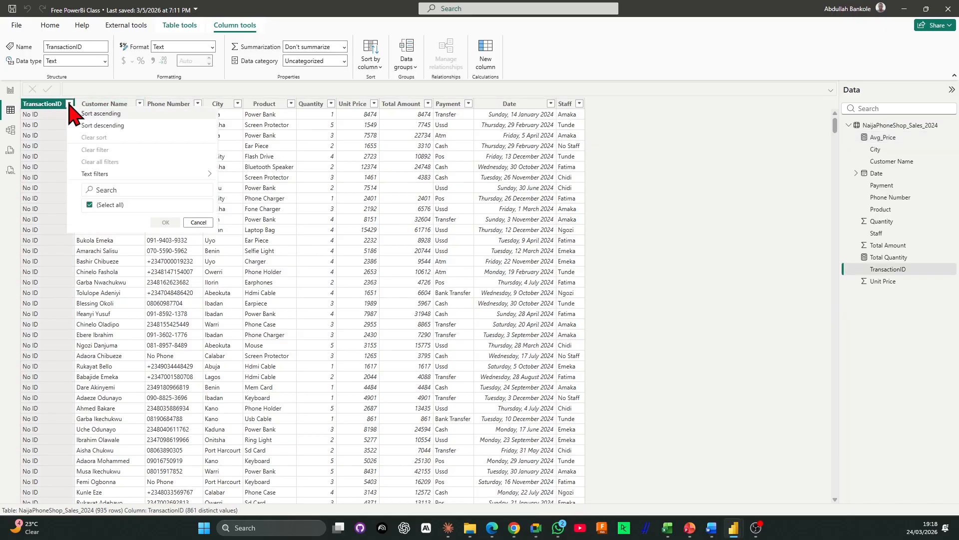
scroll(165, 255, "down", 5)
scroll(165, 246, "down", 20)
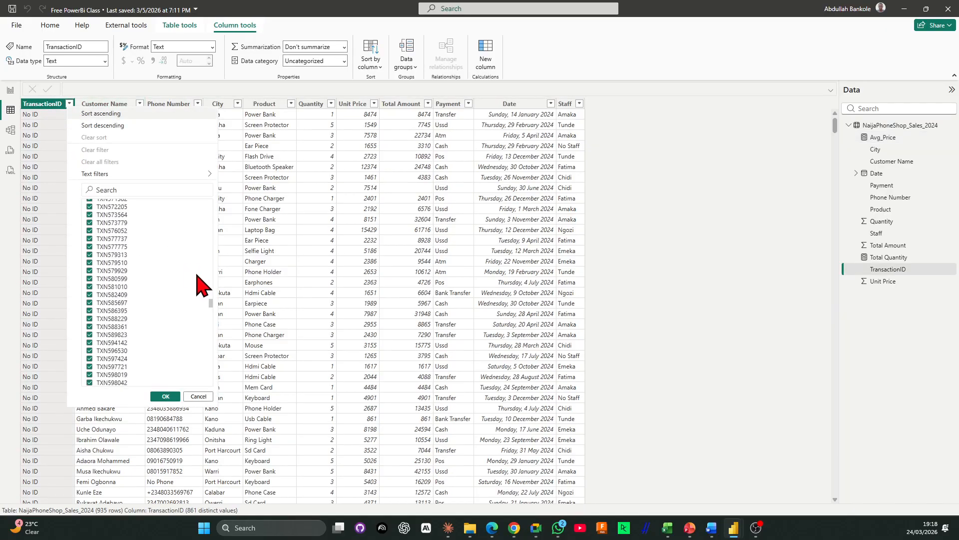
left_click_drag(210, 300, 230, 182)
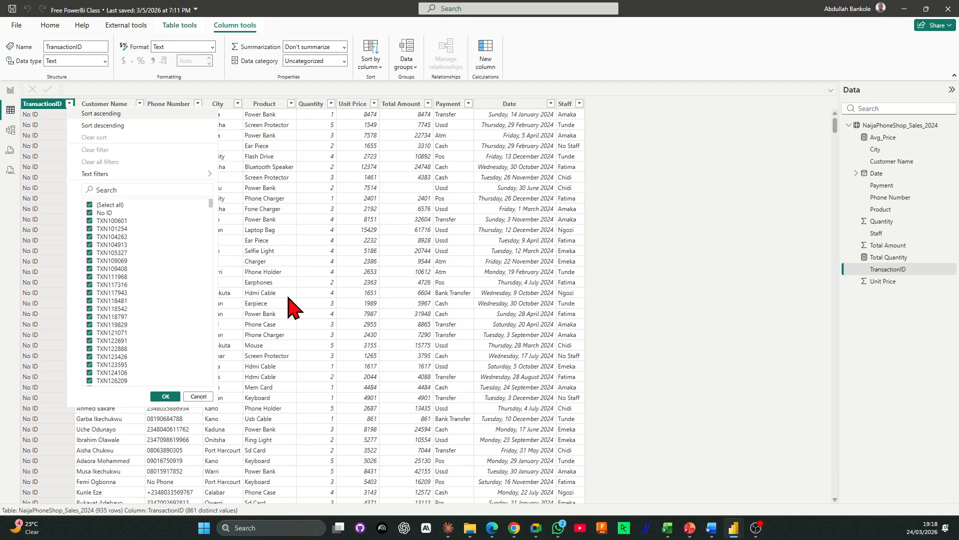
left_click(305, 323)
scroll(70, 262, "down", 8)
scroll(69, 263, "down", 20)
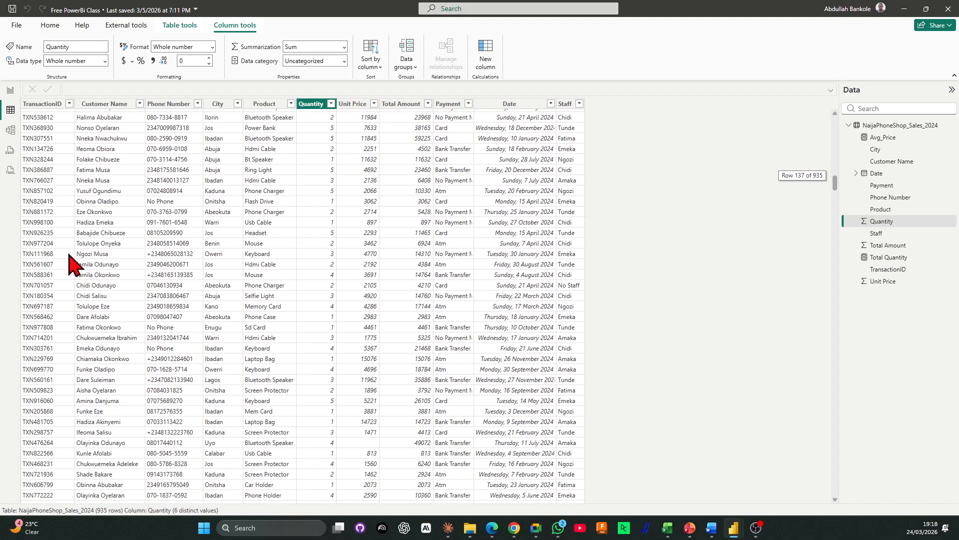
scroll(70, 260, "down", 20)
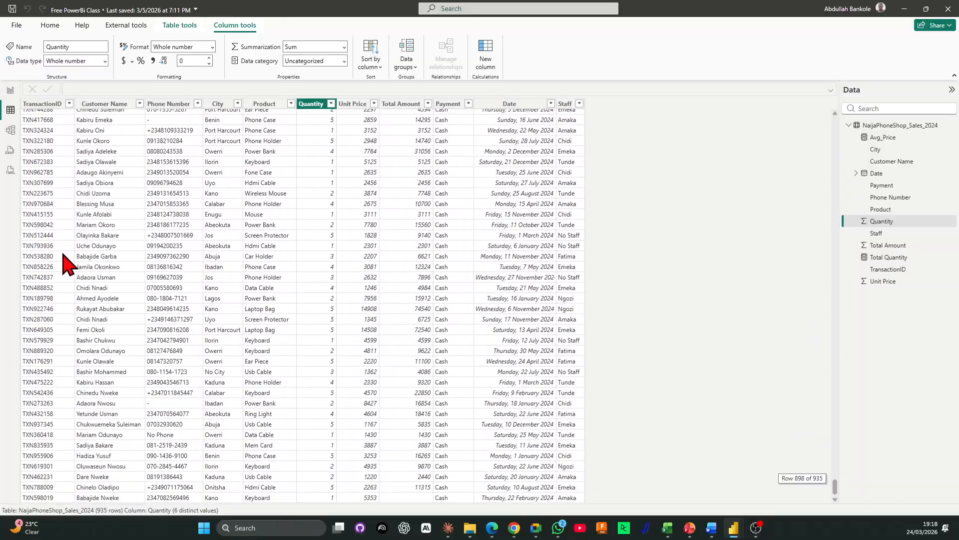
scroll(70, 262, "up", 20)
scroll(65, 263, "up", 20)
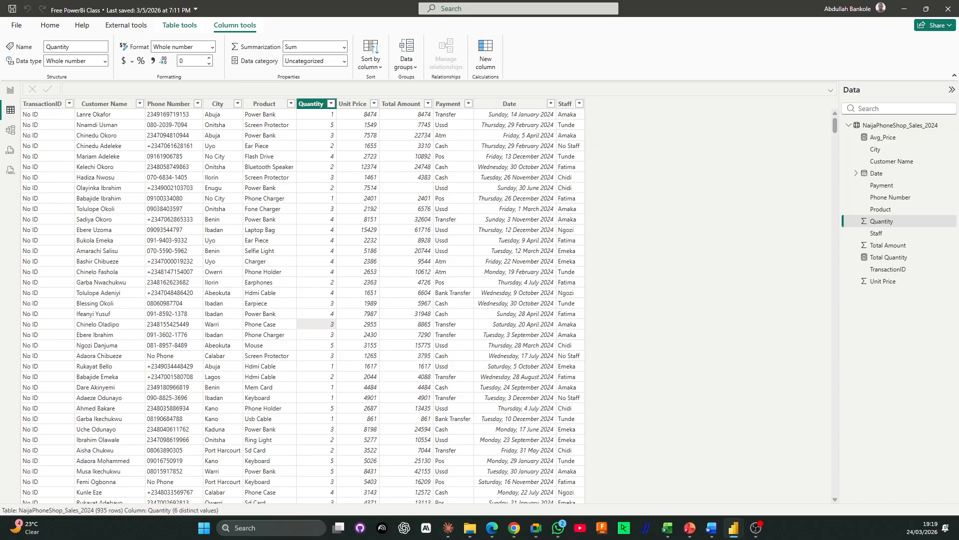
- Create the measure Count_orders1 = COUNT(NaijaPhoneShop_Sales_2024[TransactionID]) in the sales table
key("alt+Tab")
key("alt+Tab")
left_click(223, 156)
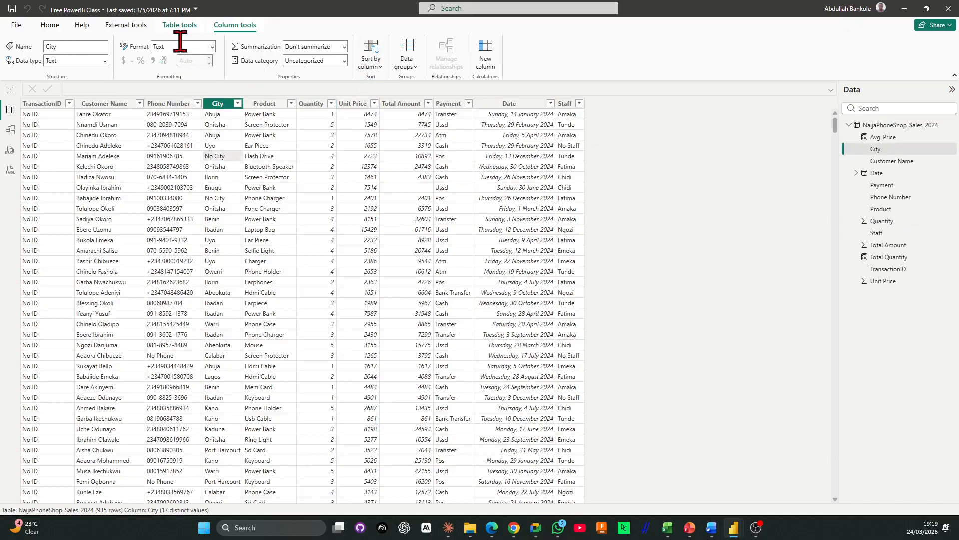
left_click(178, 25)
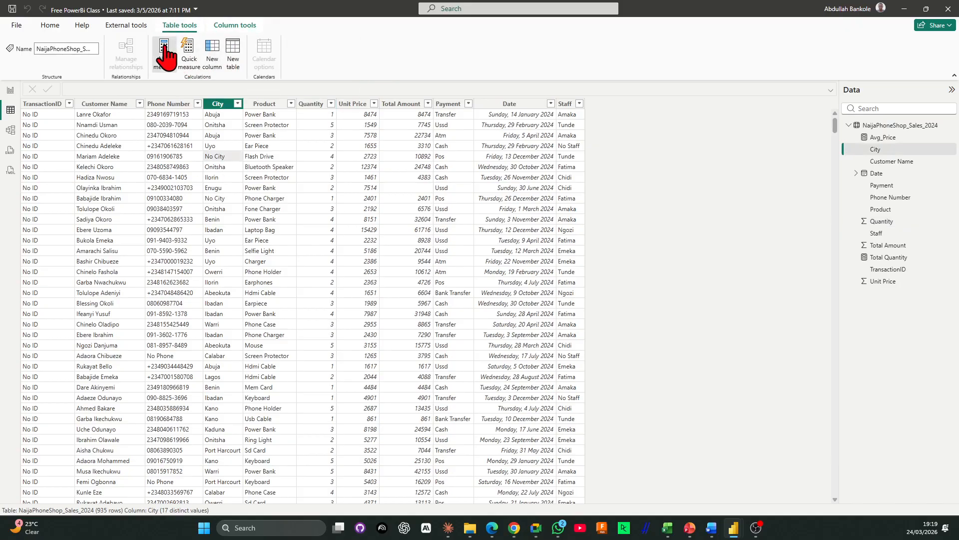
left_click(164, 50)
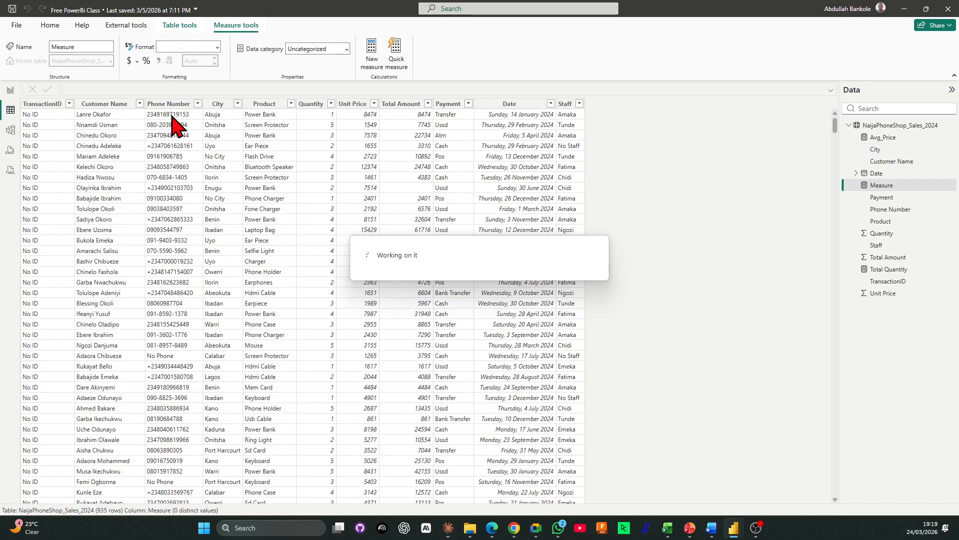
type("Co")
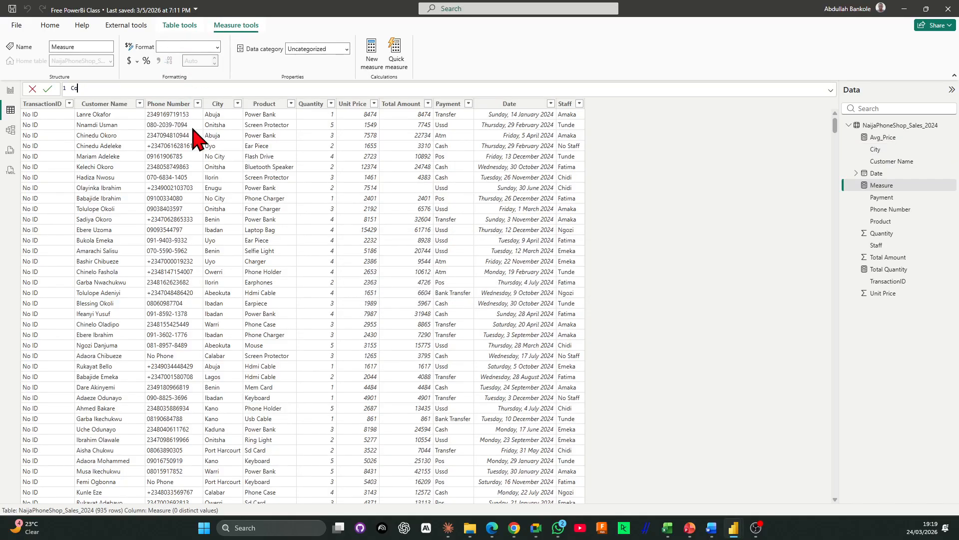
type("unt_orders1 = COUNT(")
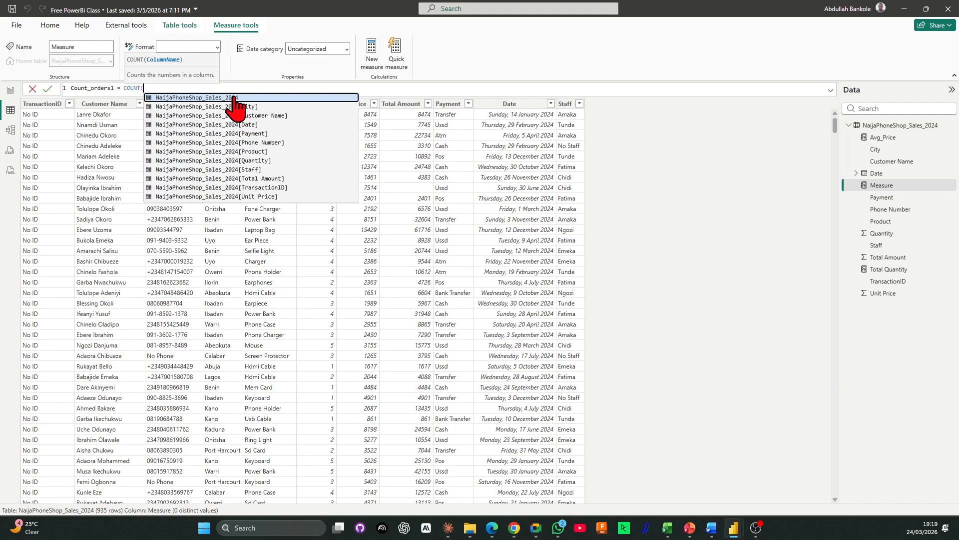
left_click(258, 188)
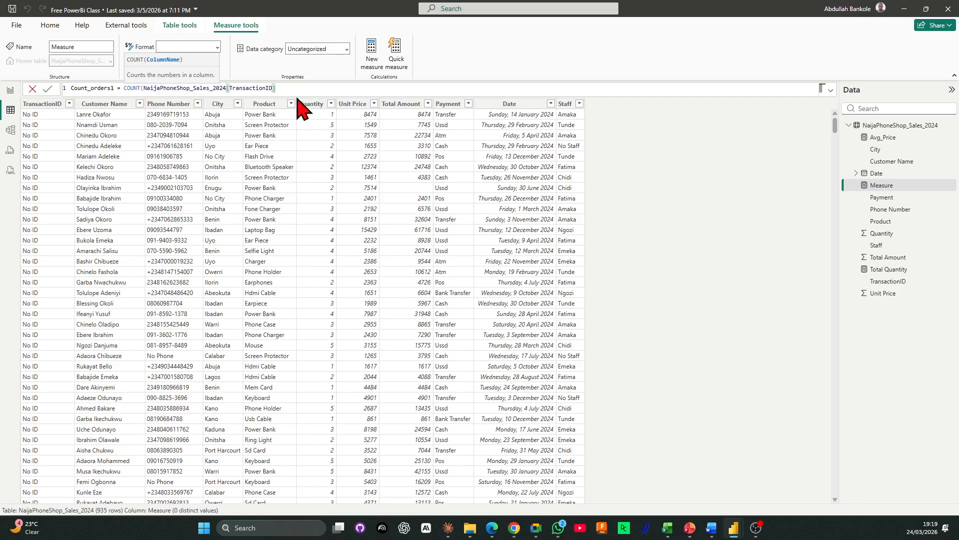
type(")")
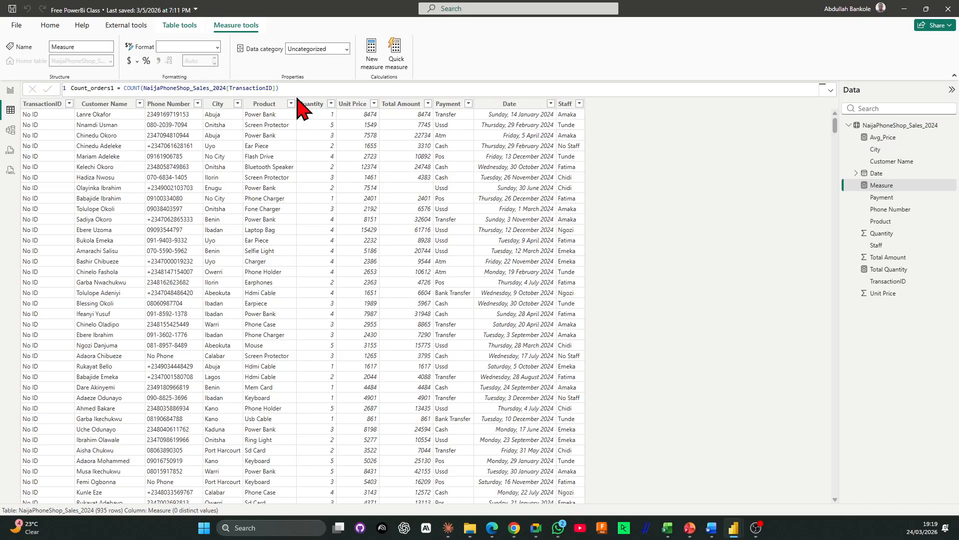
key("Return")
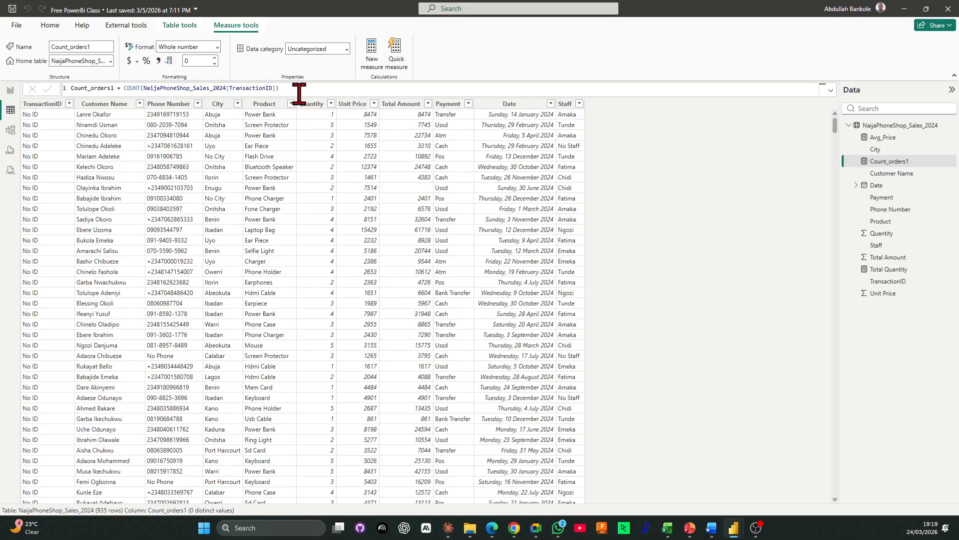
- Create the measure Count_orders2 = COUNTA(NaijaPhoneShop_Sales_2024[TransactionID]) from a copy of the Count_orders1 formula
left_click_drag(299, 94, 15, 88)
key("ctrl+c")
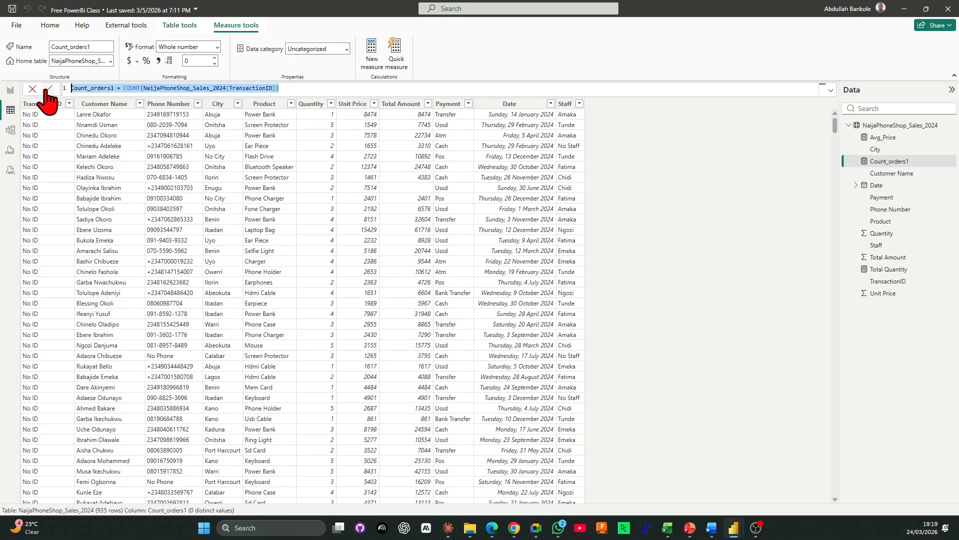
left_click(48, 89)
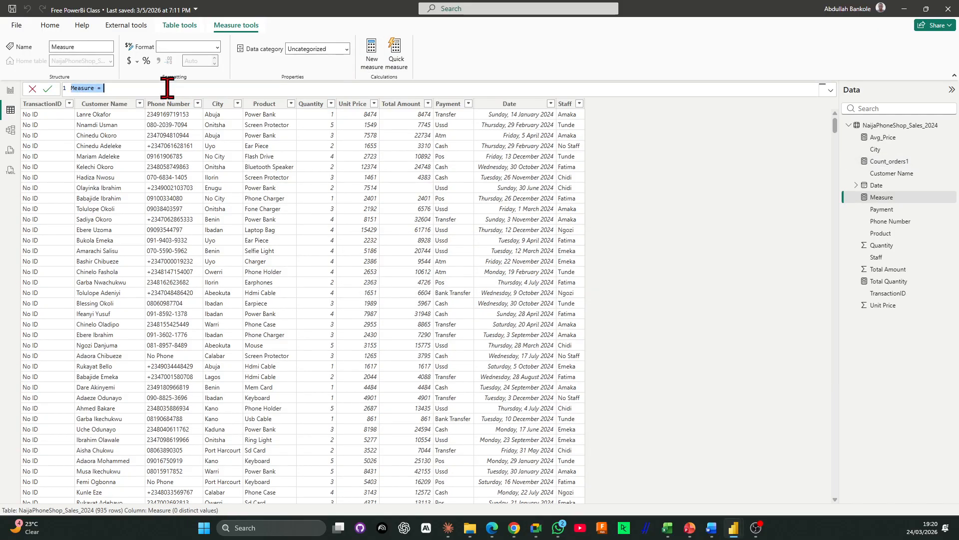
key("ctrl+v")
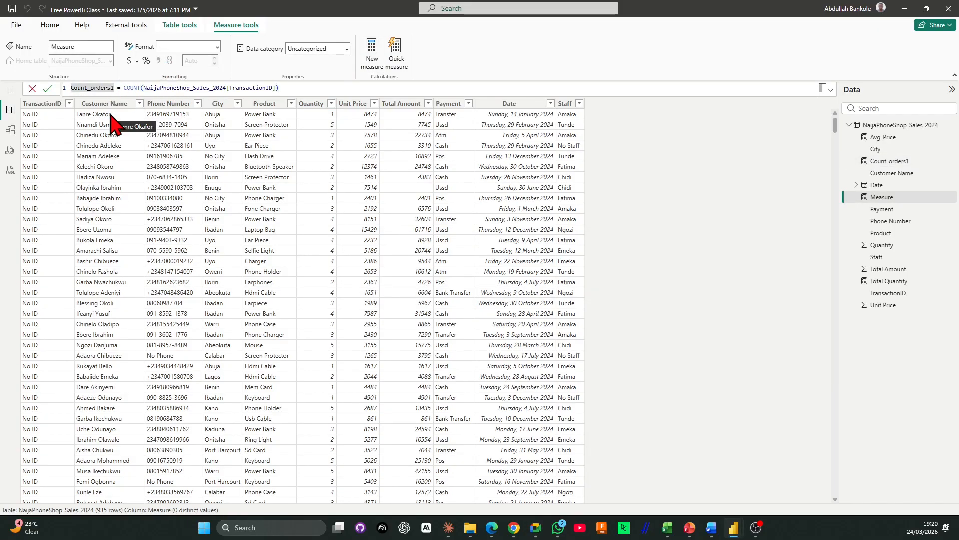
key("BackSpace")
type("2")
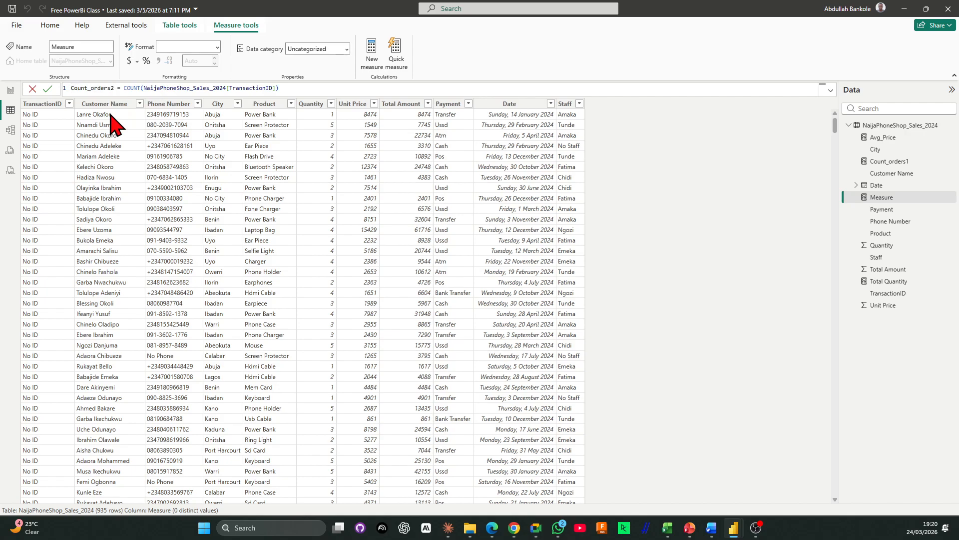
double_click(133, 88)
type("a")
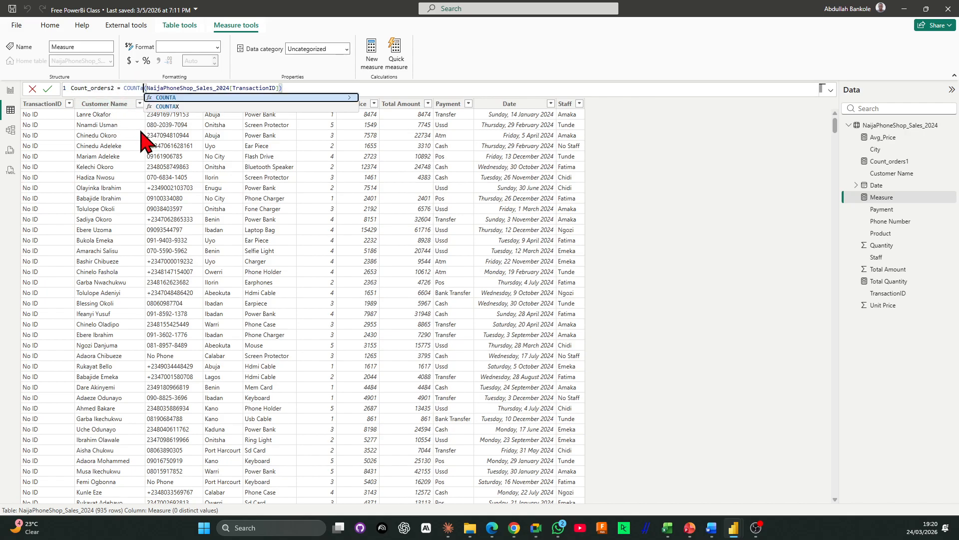
key("Return")
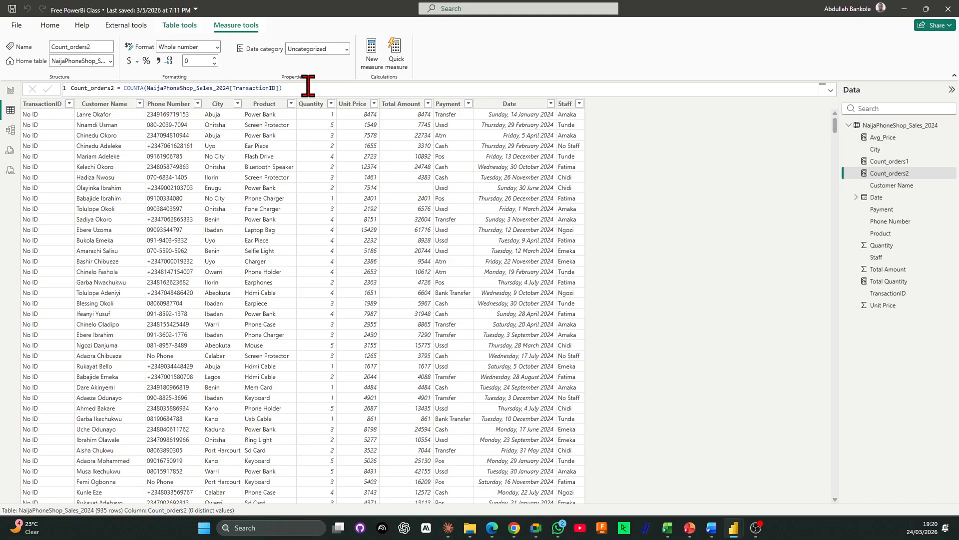
- Start another new measure from a copy of the Count_orders2 formula and name it Count_orders3
left_click_drag(309, 86, 11, 90)
key("ctrl+c")
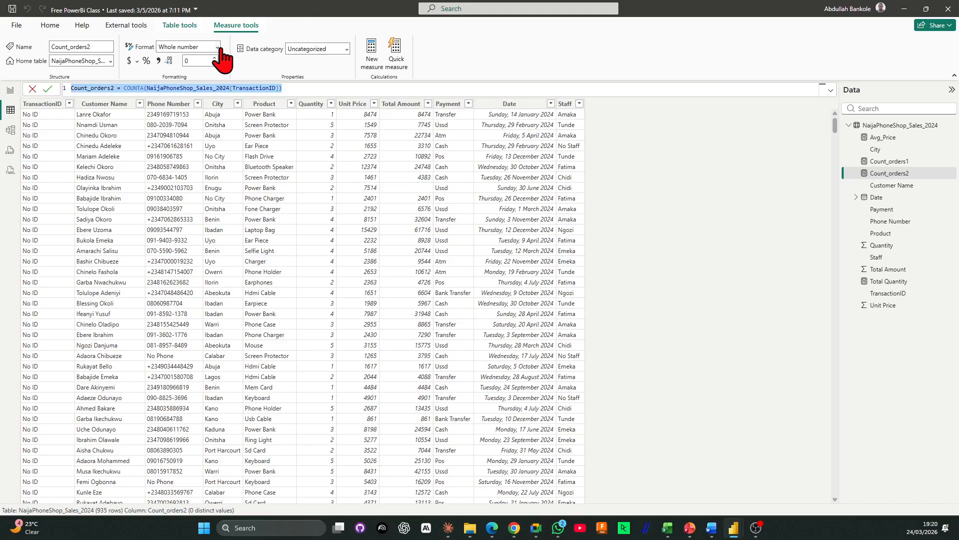
left_click(373, 59)
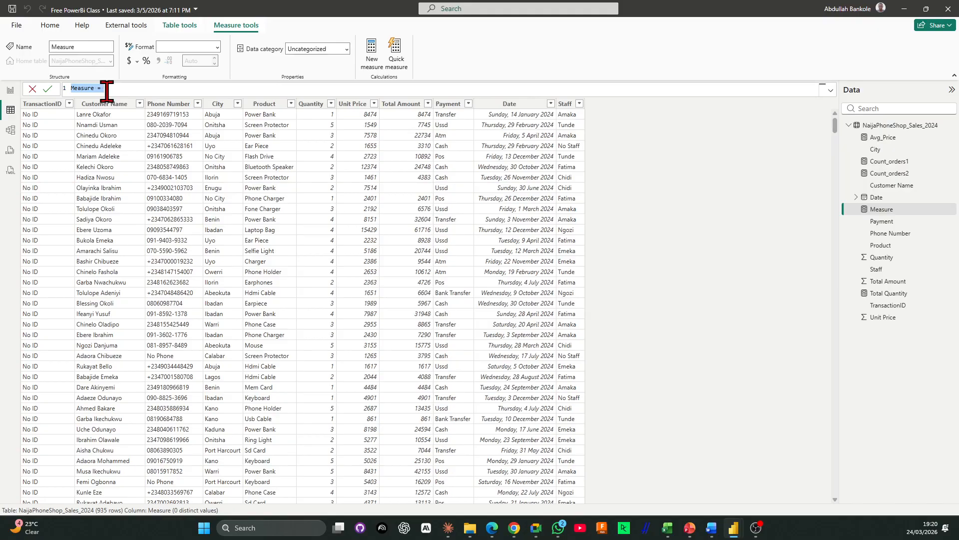
key("ctrl+v")
left_click(113, 88)
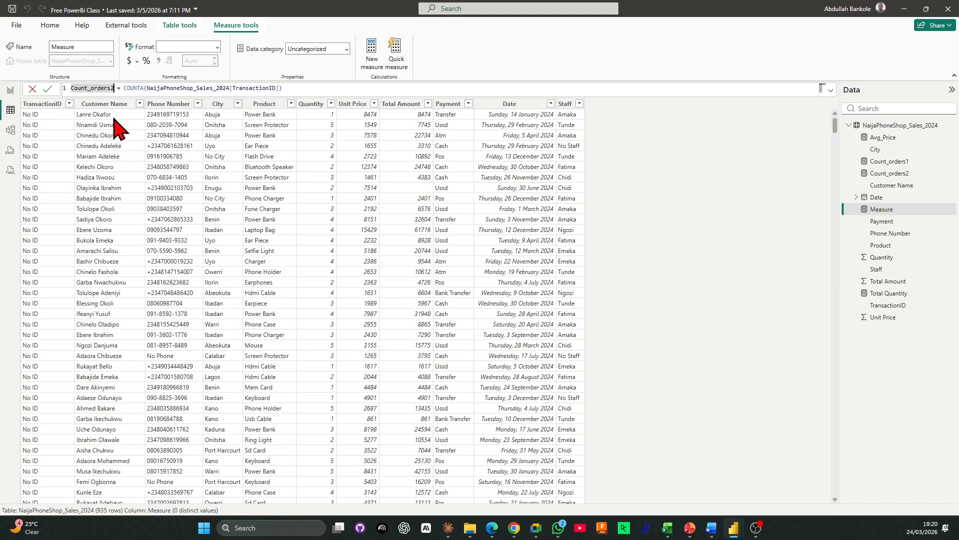
key("BackSpace")
type("3")
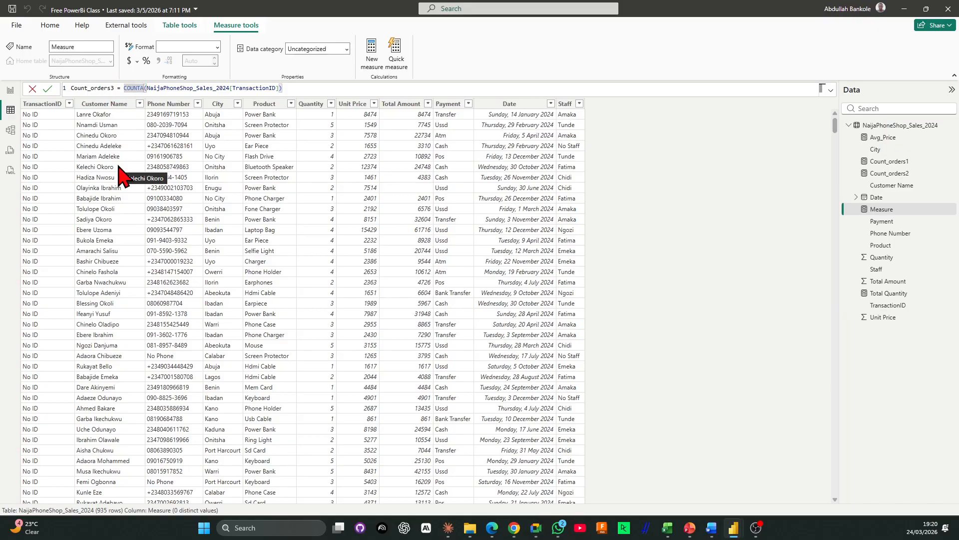
- Try COUNTROWS as the function in the Count_orders3 formula on the TransactionID column
key("BackSpace")
type("r")
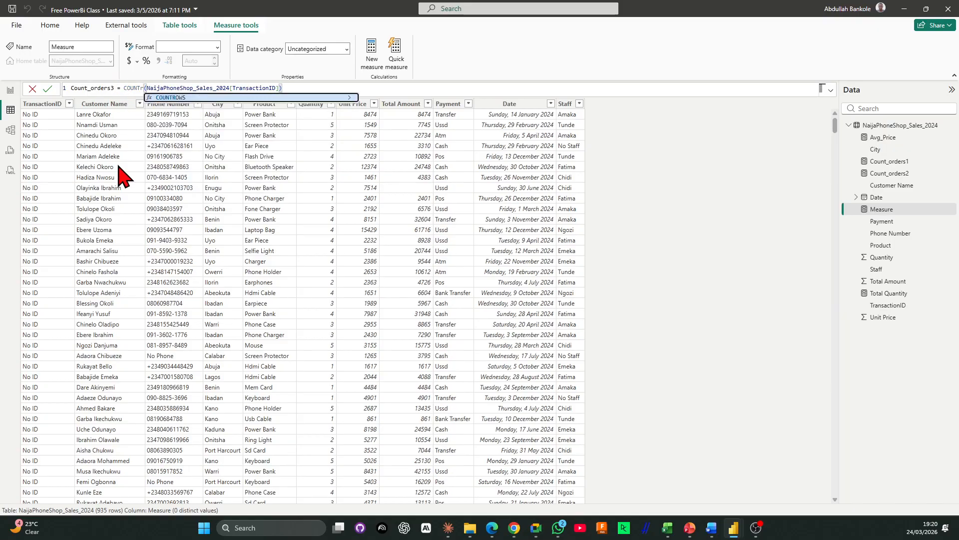
key("Tab")
left_click(307, 89)
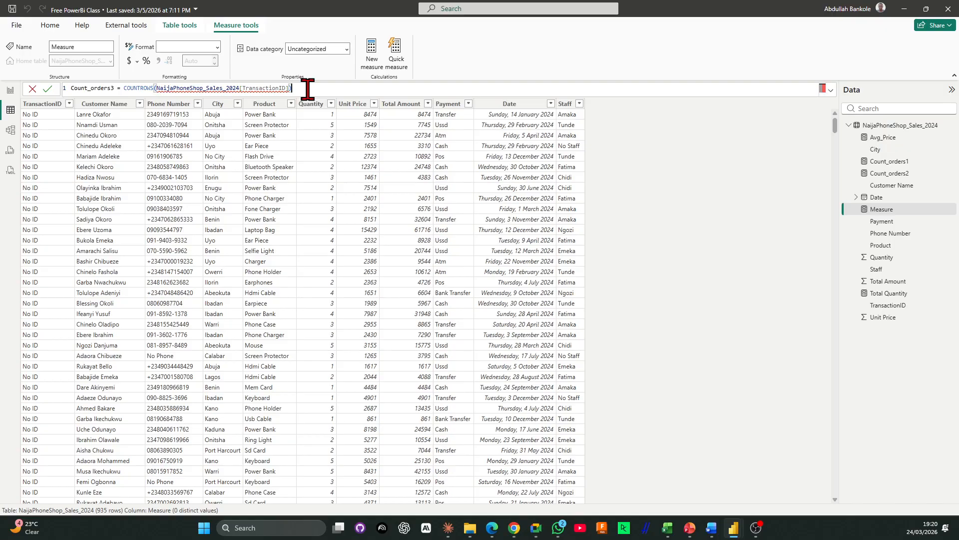
key("Return")
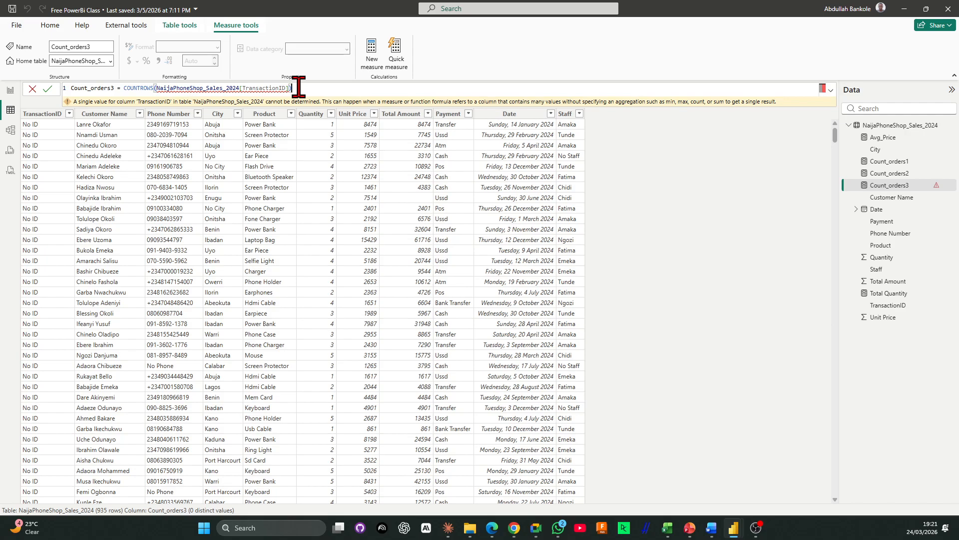
- Change the Count_orders3 formula to DISTINCTCOUNT(NaijaPhoneShop_Sales_2024[TransactionID])
double_click(153, 90)
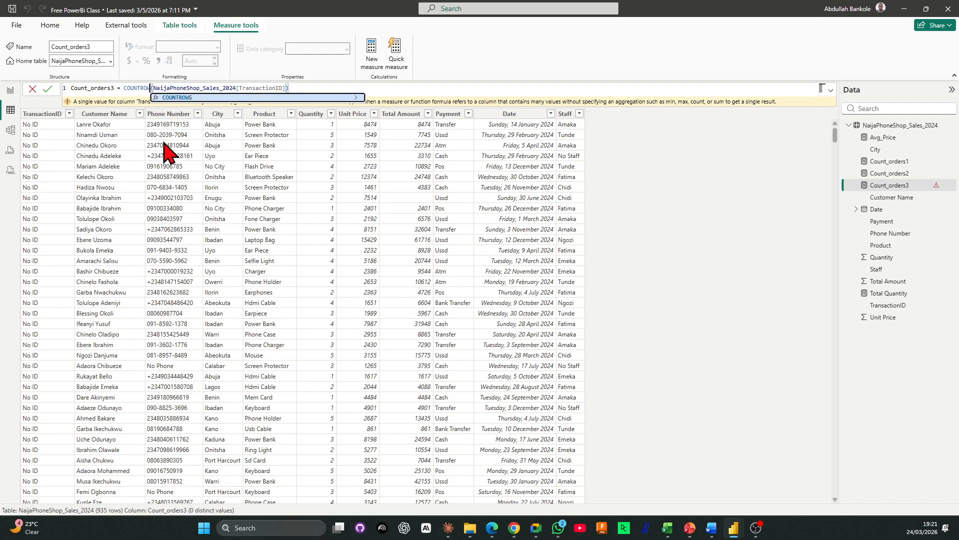
type("C")
key("BackSpace")
type("distinct")
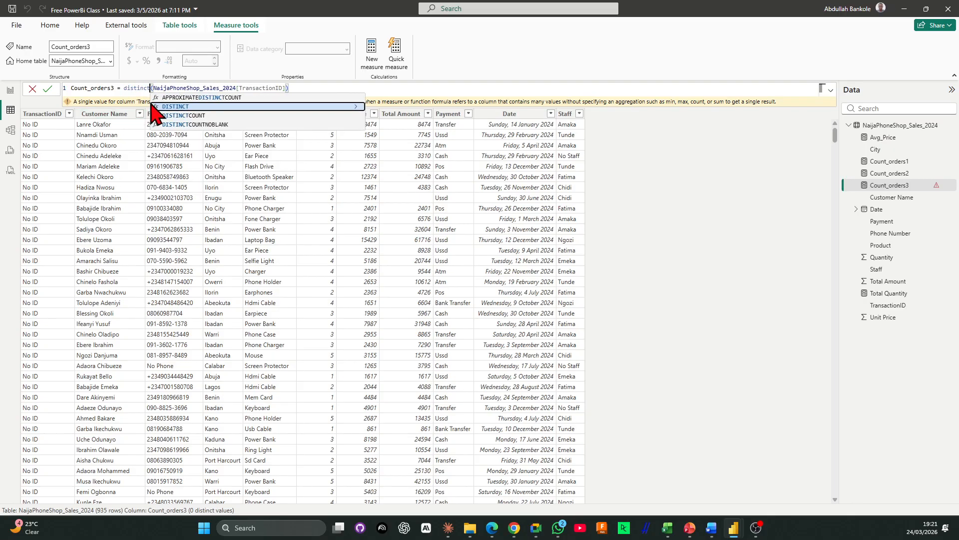
left_click(185, 116)
left_click(353, 90)
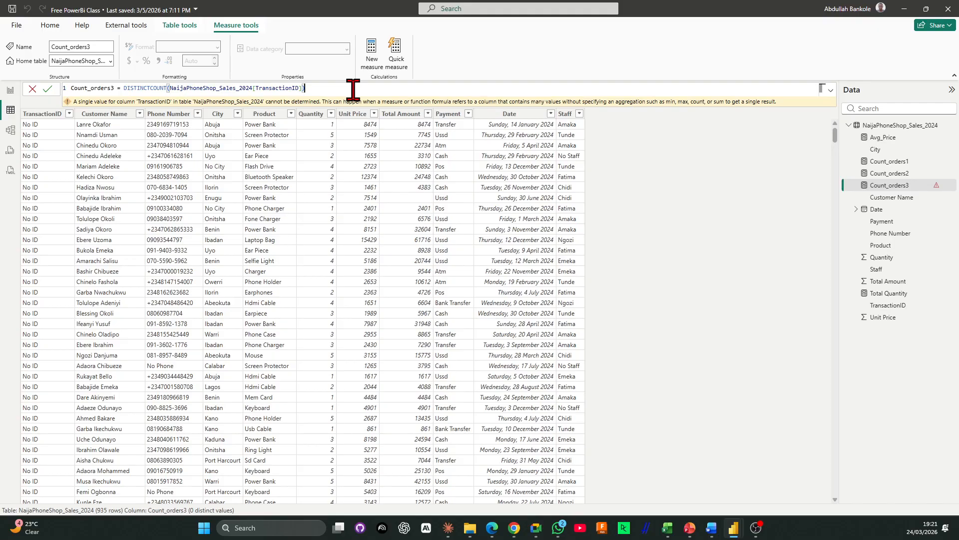
key("Return")
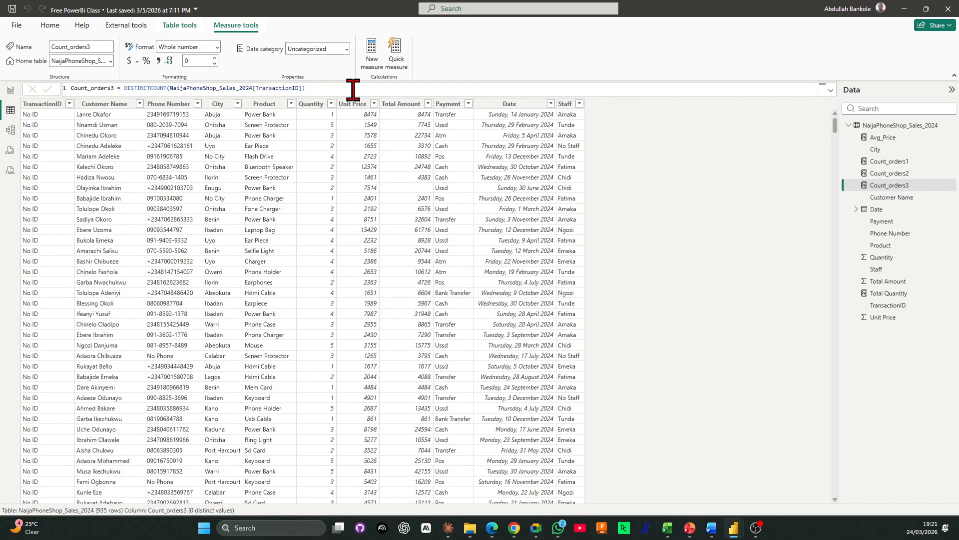
- Return to the report and add a new blank page after Page 2
left_click(10, 90)
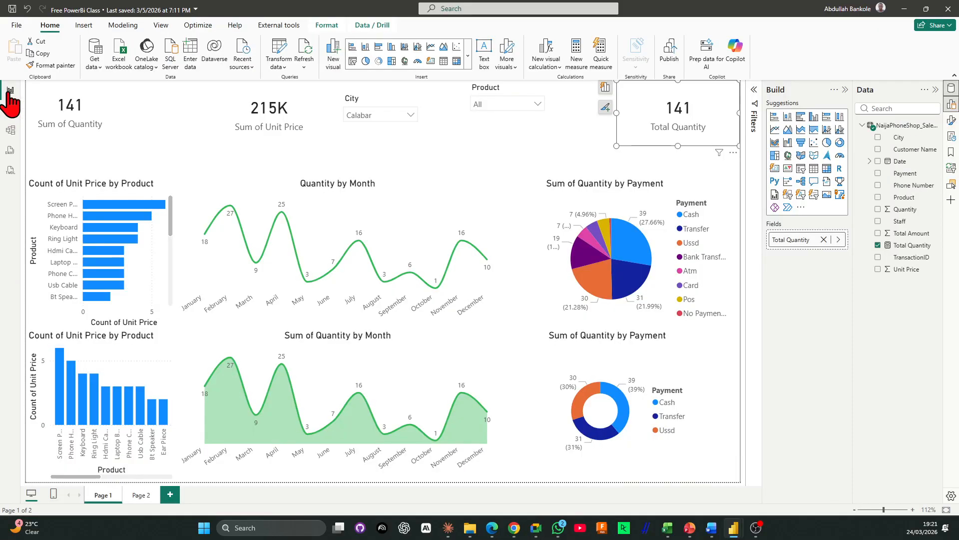
left_click(139, 495)
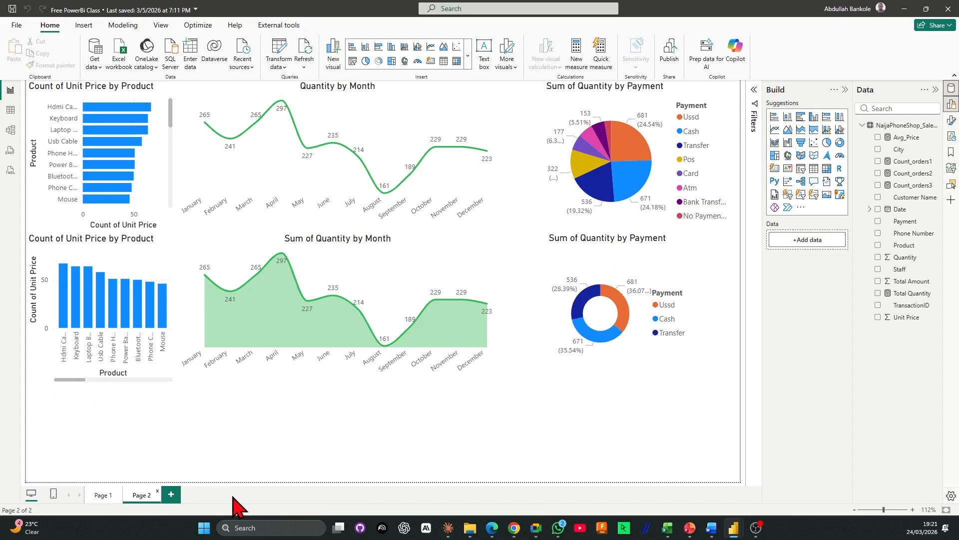
left_click(172, 494)
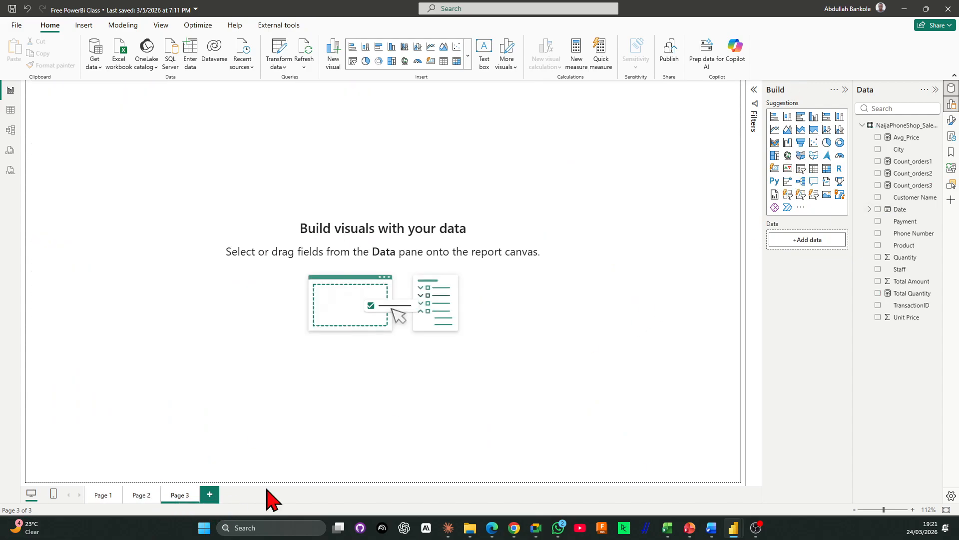
- Add TransactionID to Page 3 summarized as Count, and shrink the resulting card in the page's upper-left corner
left_click(878, 305)
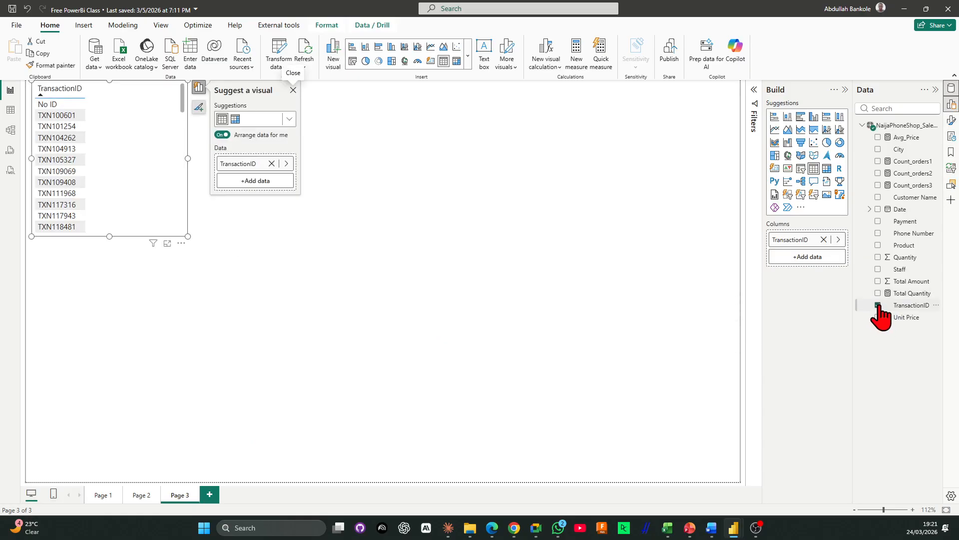
left_click(287, 163)
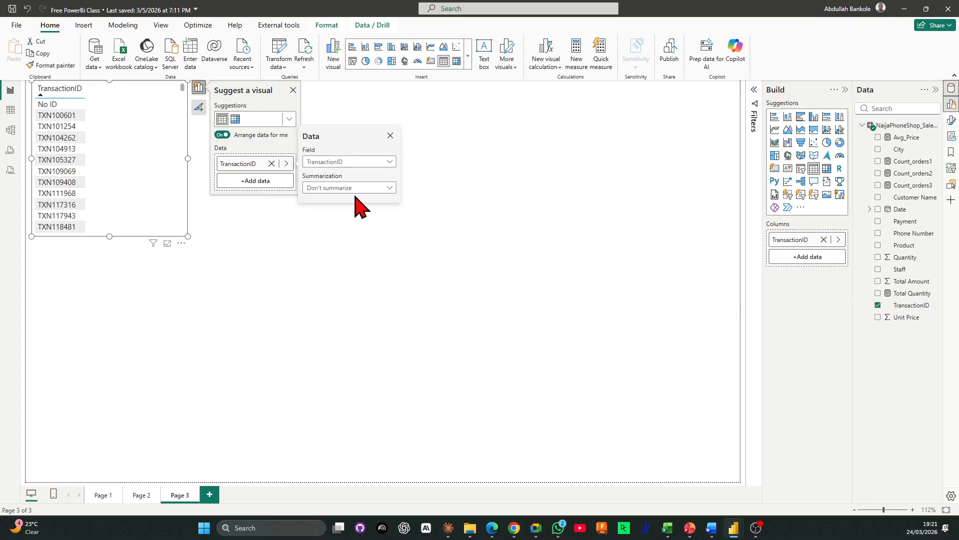
left_click(356, 189)
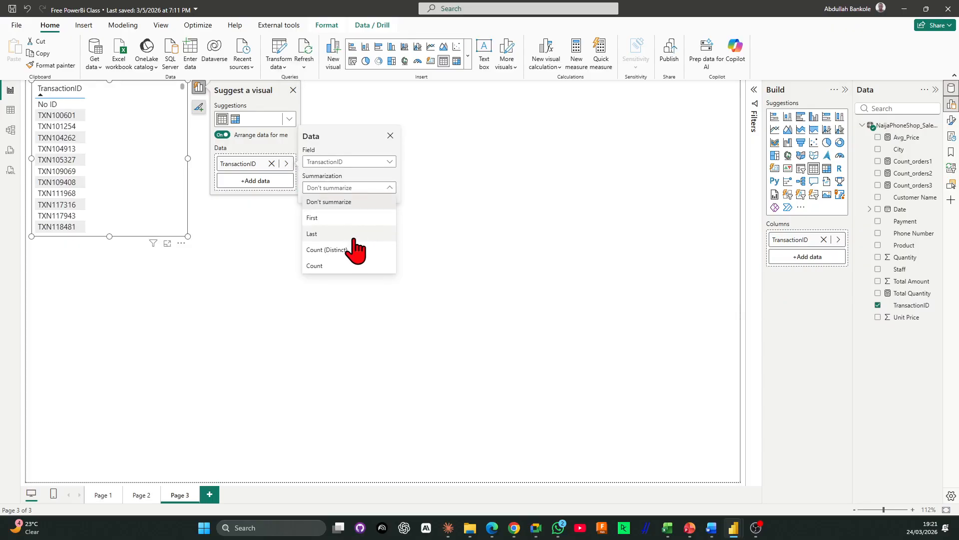
left_click(344, 267)
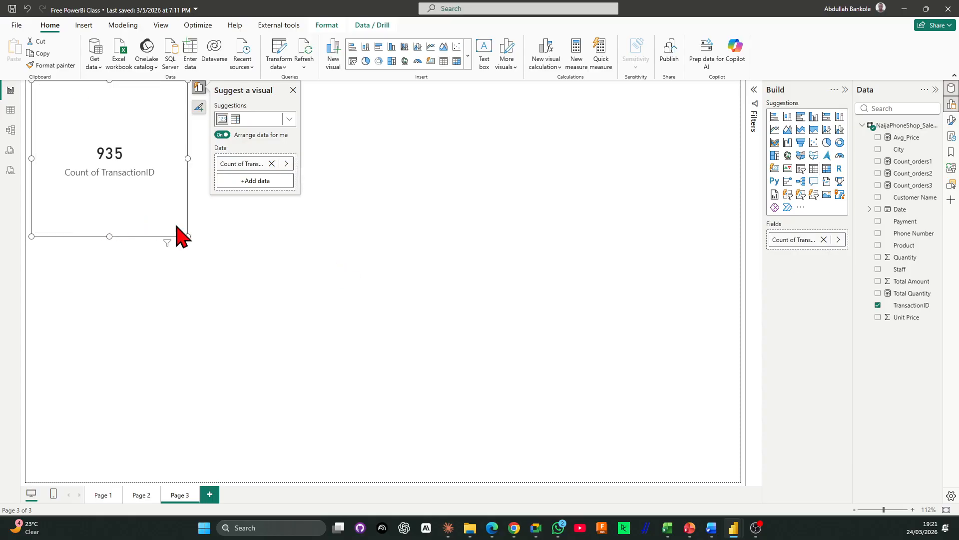
left_click_drag(187, 237, 146, 173)
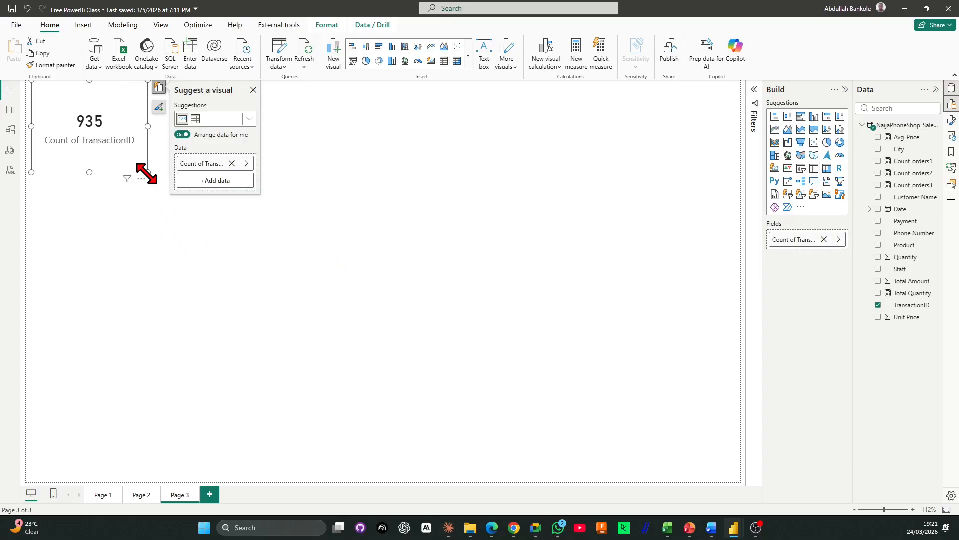
- Duplicate the Count of TransactionID card and place the copy directly to the right of the original
key("ctrl+c")
key("ctrl+v")
left_click_drag(126, 137, 242, 130)
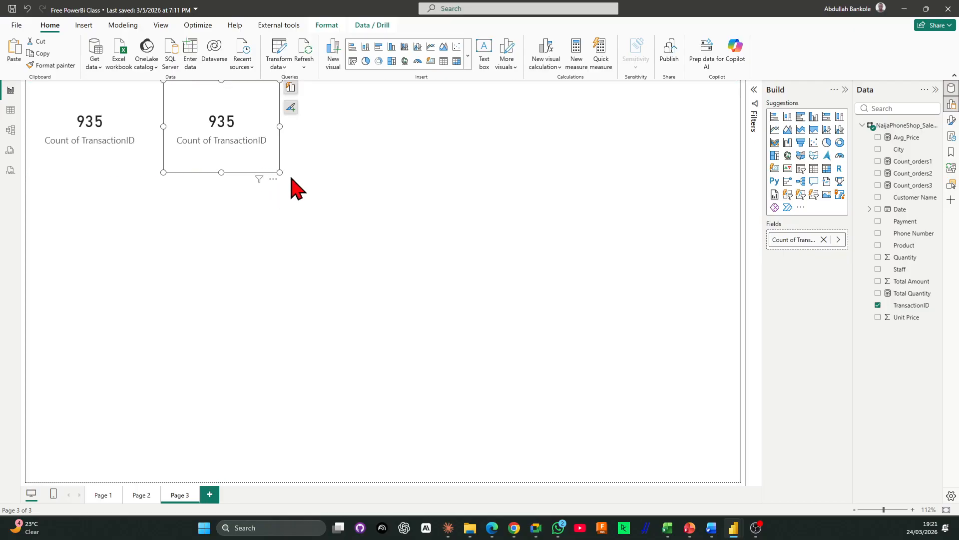
- Summarize the duplicated TransactionID card by distinct count and move it below the original card
left_click(290, 88)
left_click(378, 163)
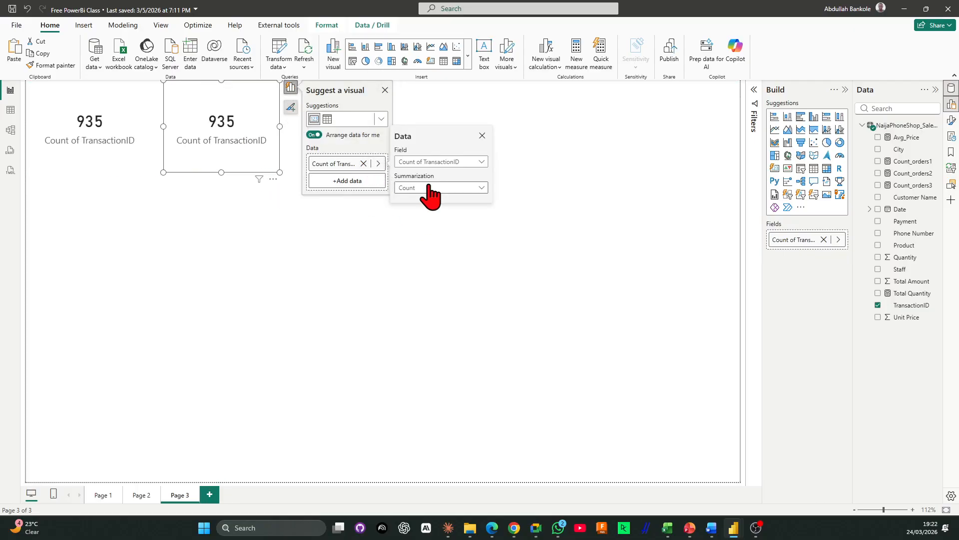
left_click(429, 188)
left_click(428, 249)
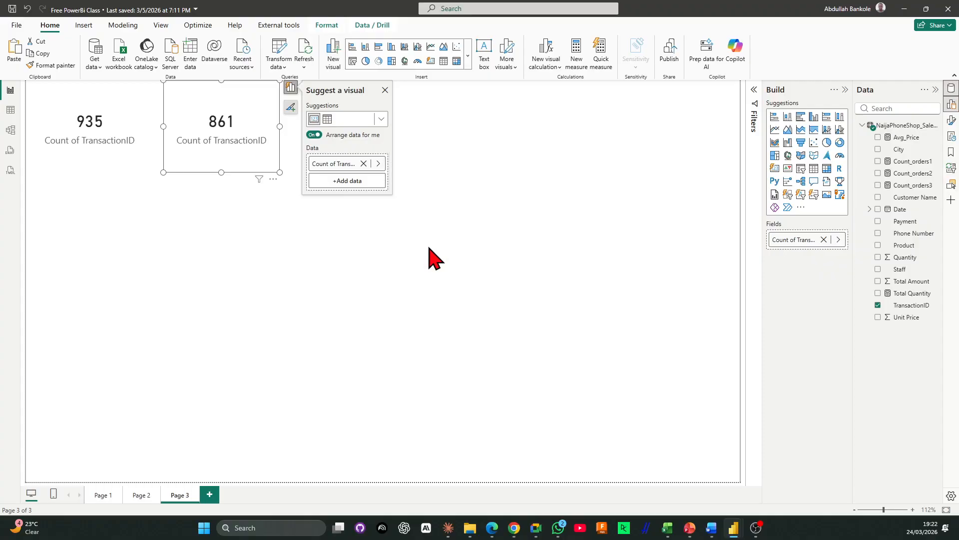
left_click(91, 134)
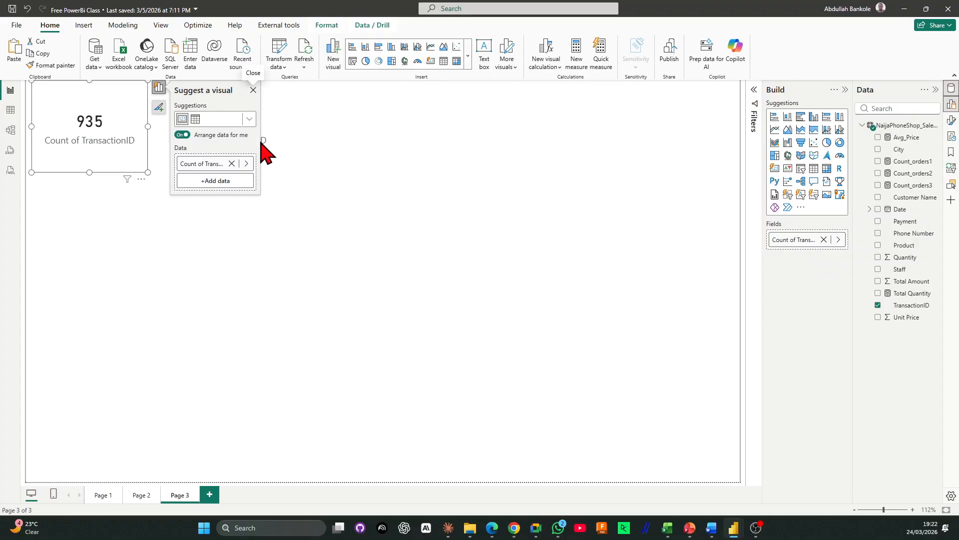
left_click(328, 182)
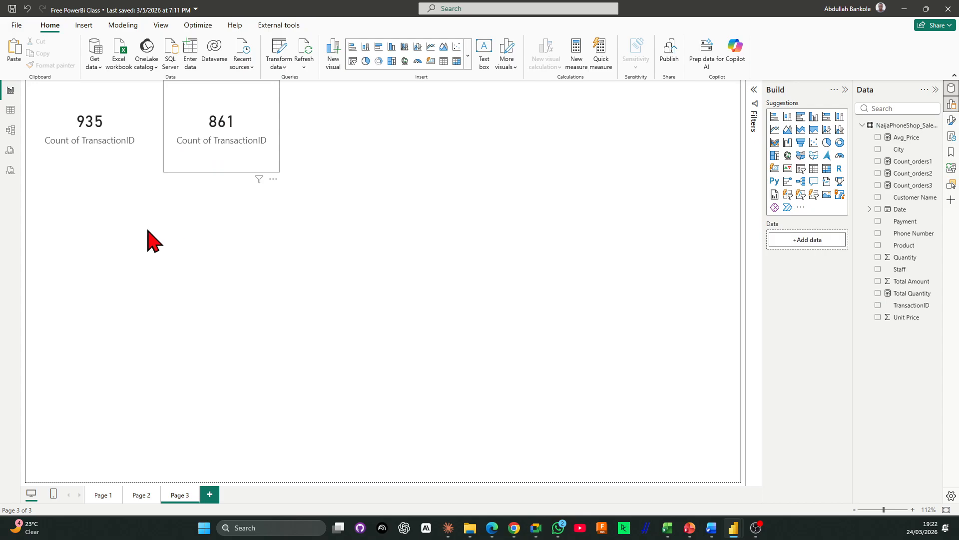
left_click_drag(219, 131, 94, 242)
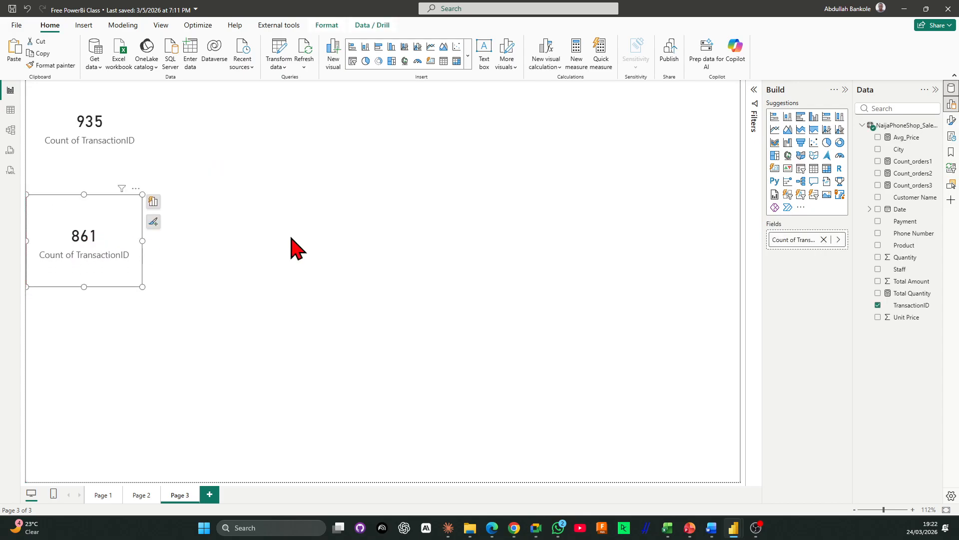
left_click(438, 251)
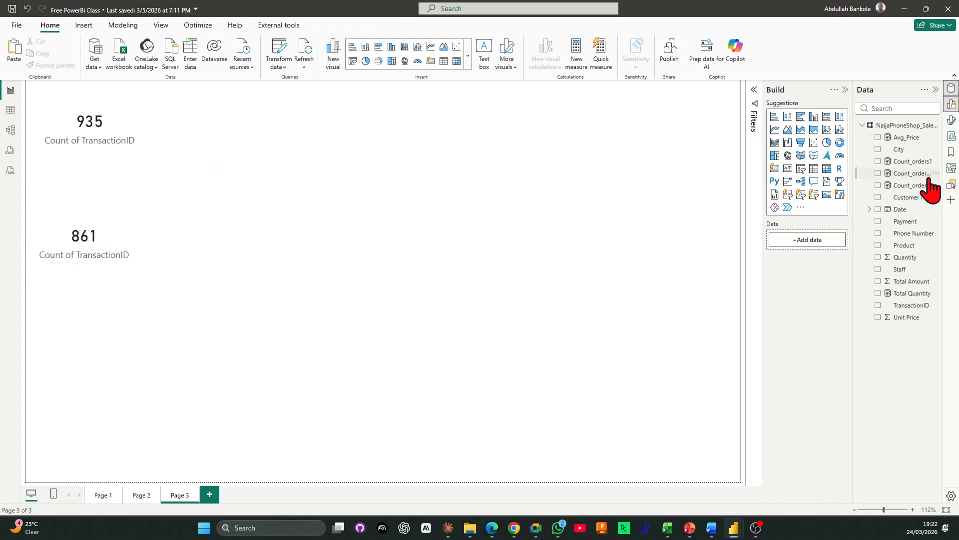
- Add cards for Count_orders1, Count_orders2 and Count_orders3, stacked in a column to the right of the TransactionID cards
left_click(879, 161)
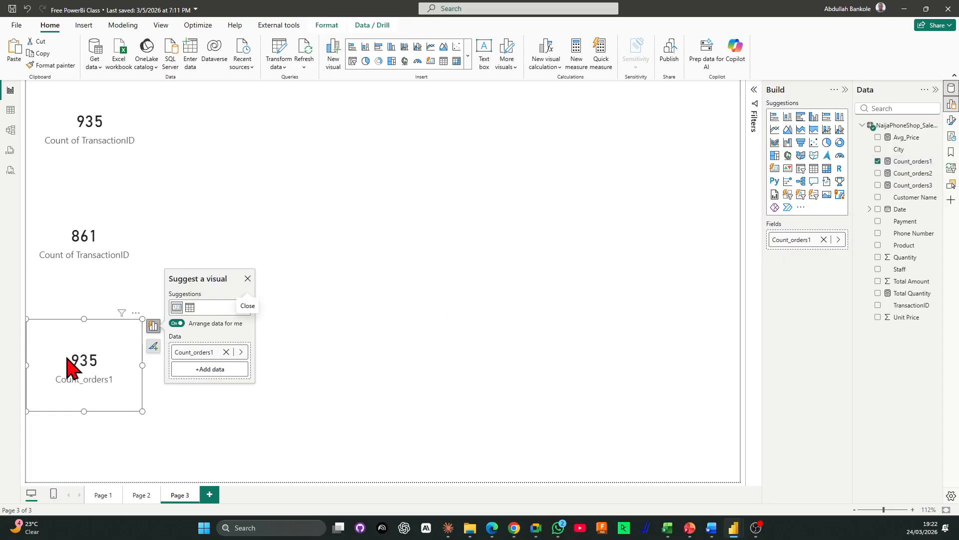
left_click_drag(75, 368, 287, 79)
left_click(554, 280)
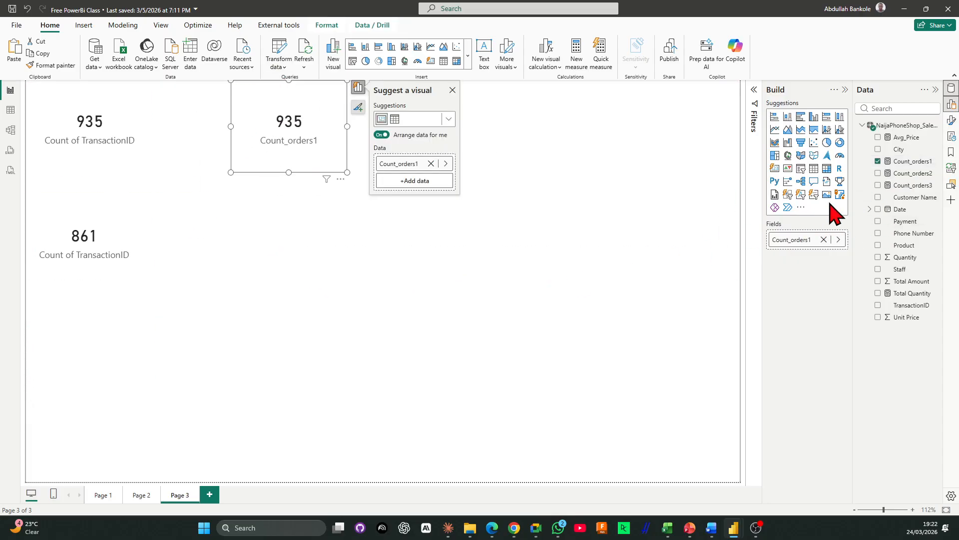
left_click(878, 173)
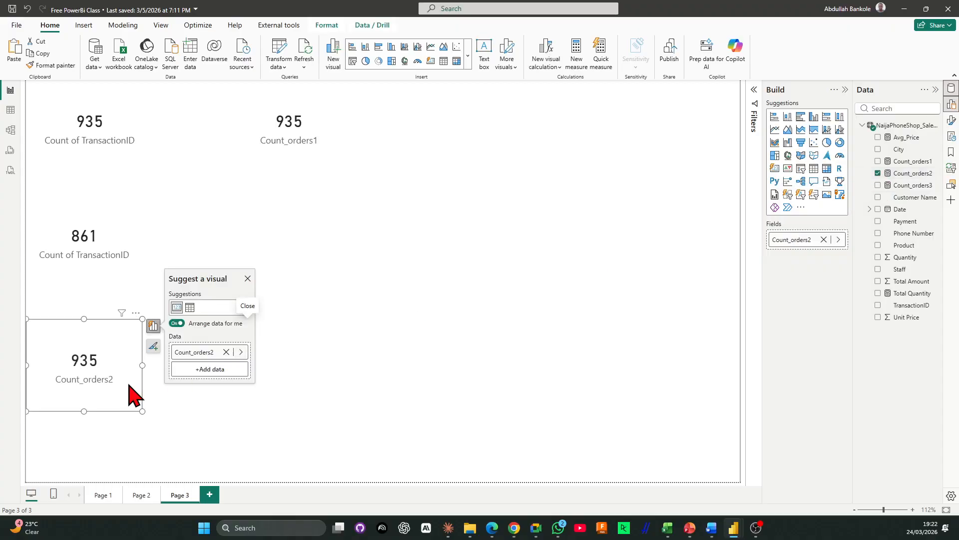
left_click_drag(96, 388, 288, 243)
left_click(653, 428)
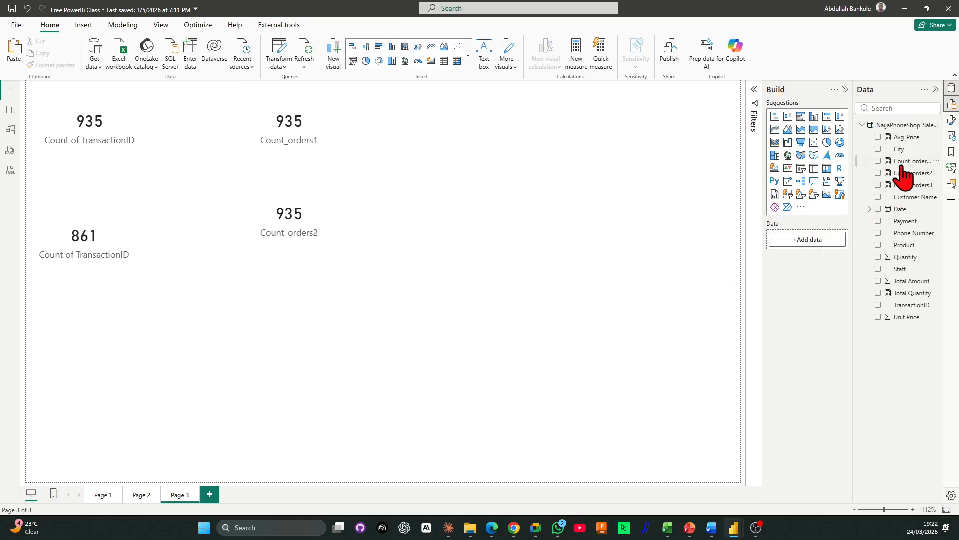
left_click(878, 185)
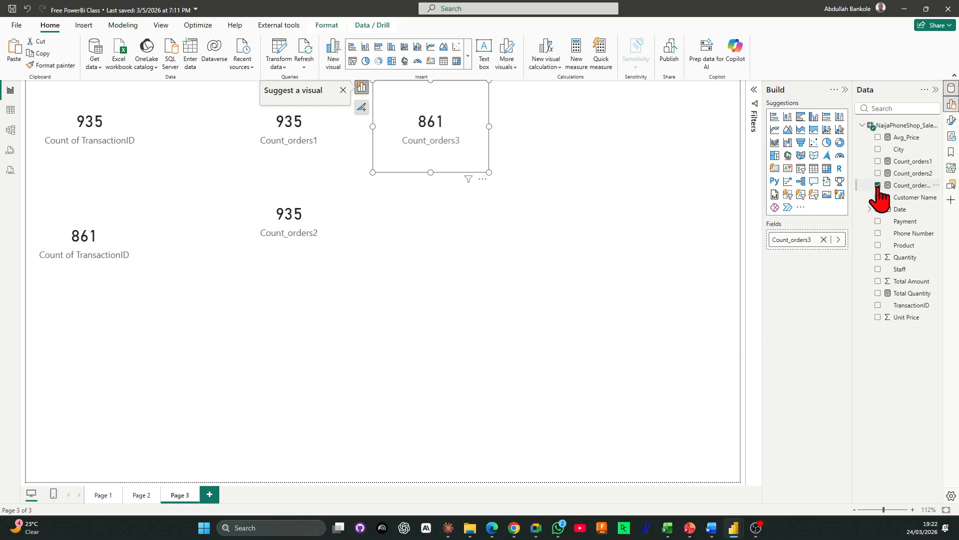
left_click_drag(406, 156, 292, 311)
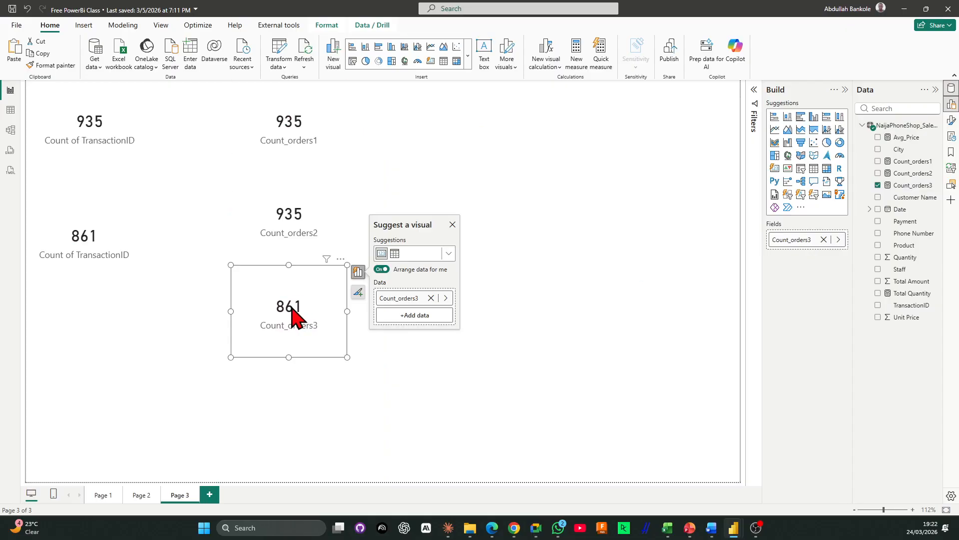
- Review the Count_orders1 and Count_orders2 formulas against their report cards and the TransactionID values in the data table
left_click(318, 121)
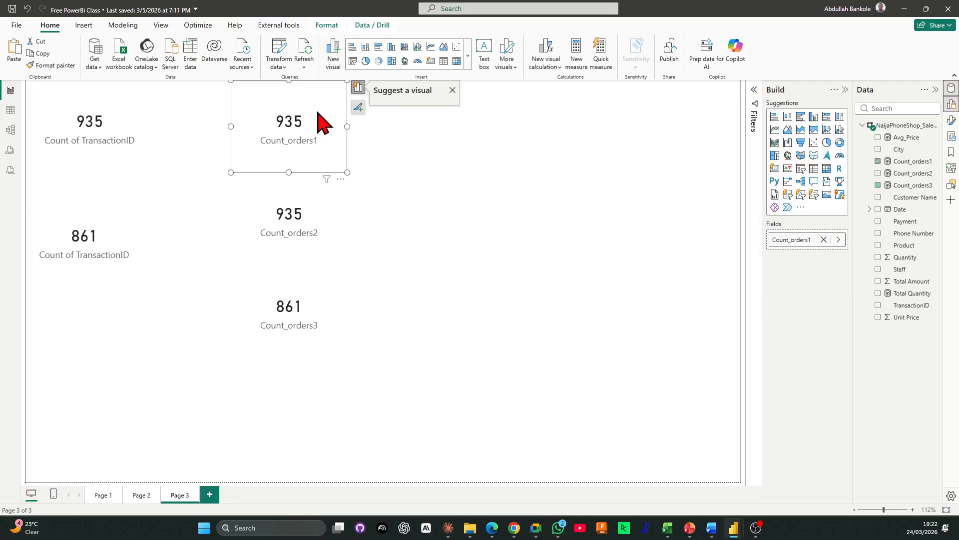
left_click(907, 161)
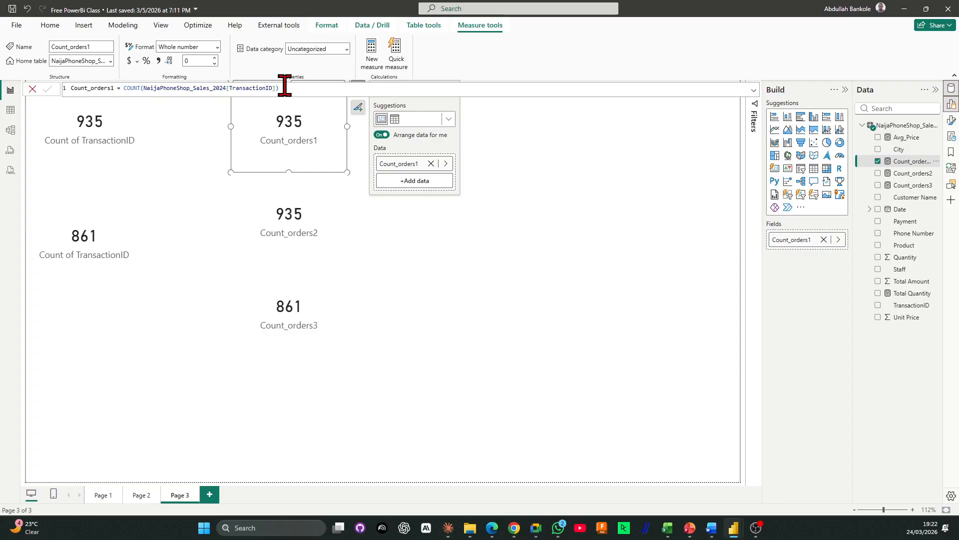
left_click(10, 110)
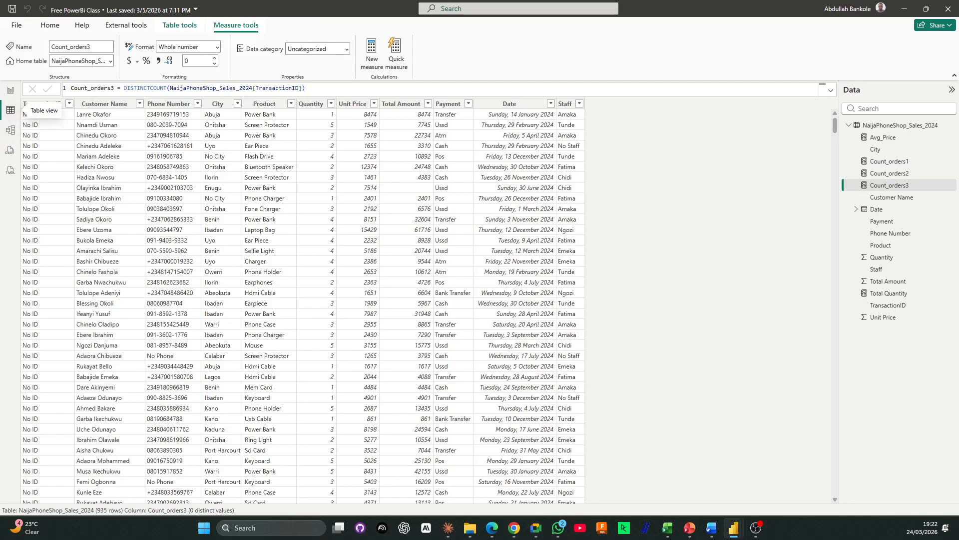
left_click(10, 90)
left_click(274, 98)
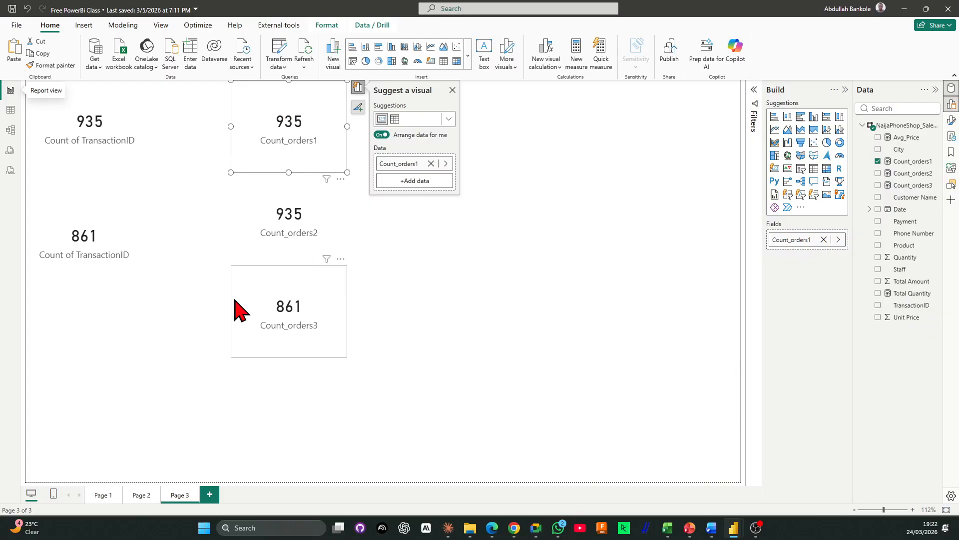
left_click(292, 237)
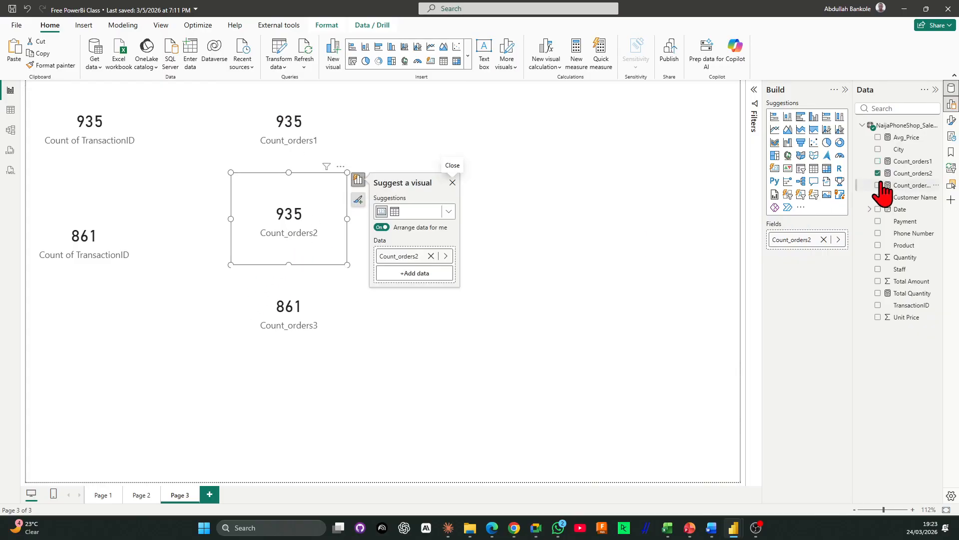
left_click(899, 173)
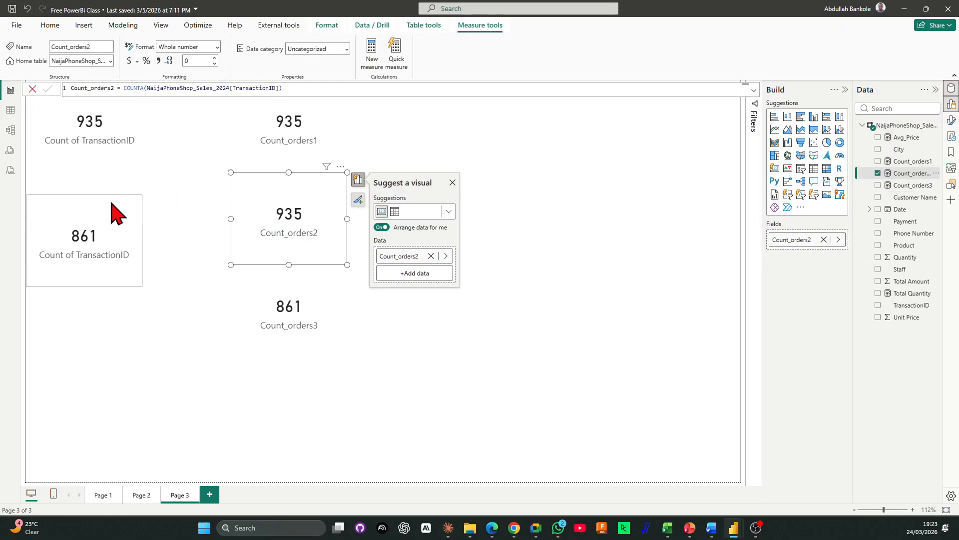
left_click(10, 110)
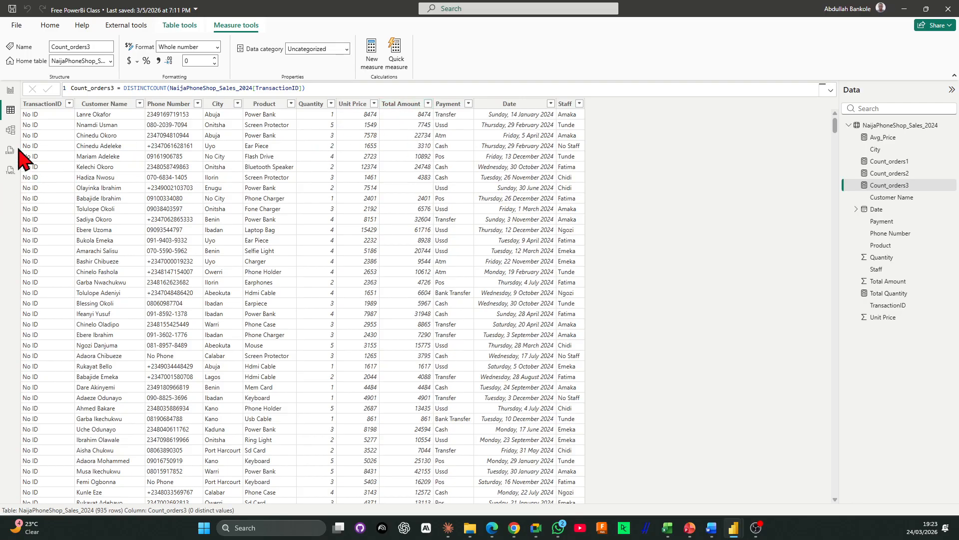
left_click(9, 89)
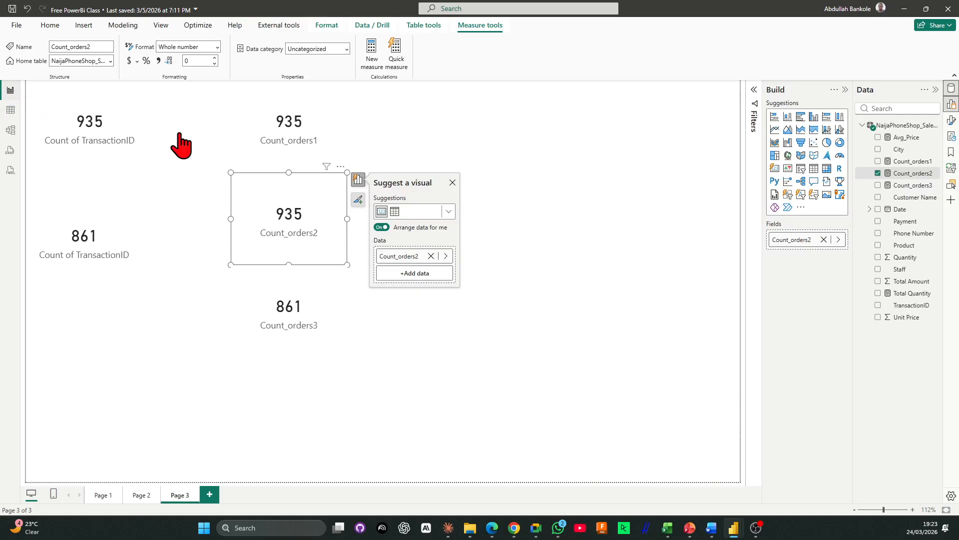
- Create the measure count_amount = COUNTA(NaijaPhoneShop_Sales_2024[Total Amount]) from the table data
left_click(10, 110)
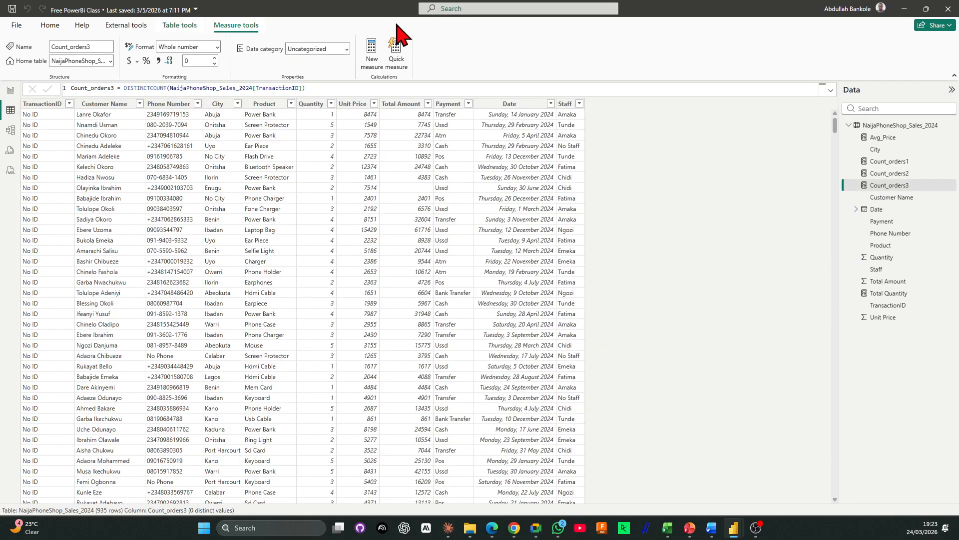
left_click(383, 52)
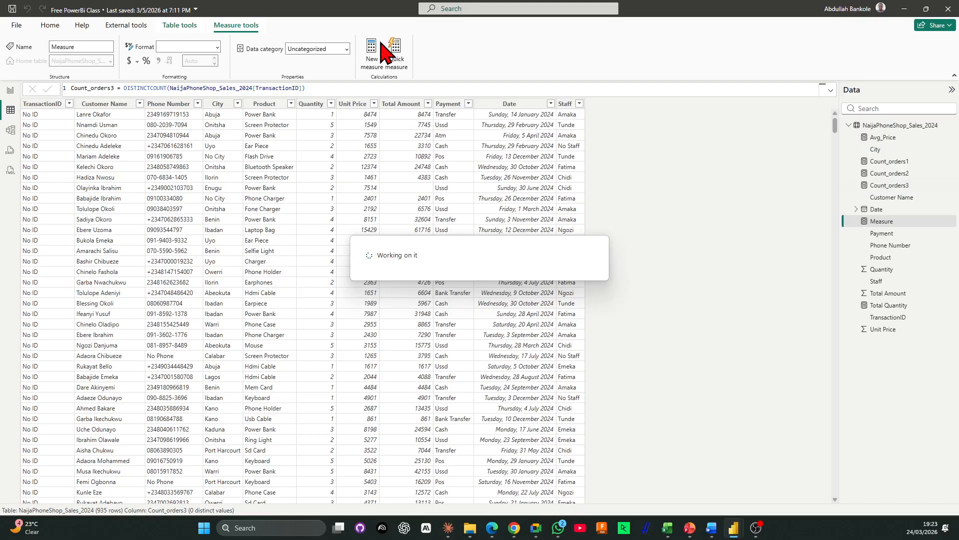
type("count_amou")
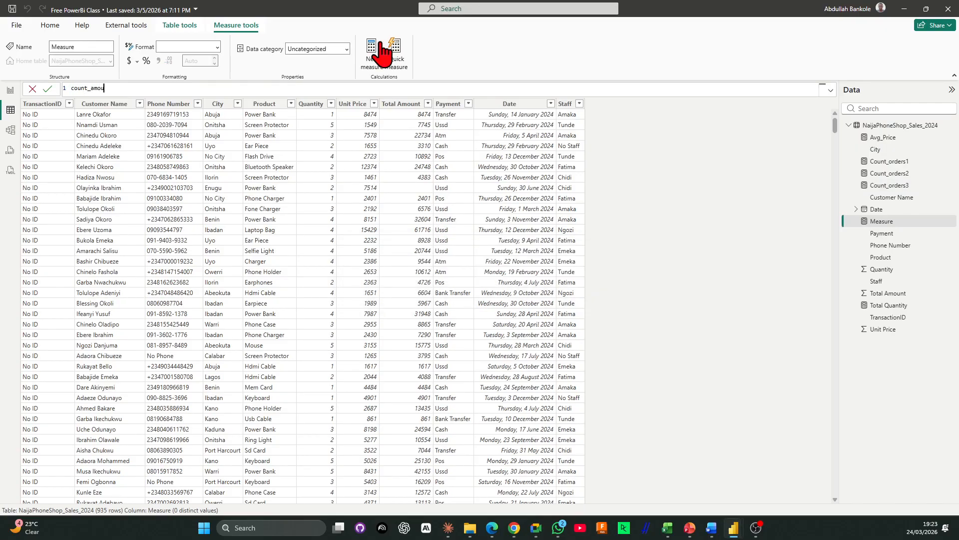
type("nt = count")
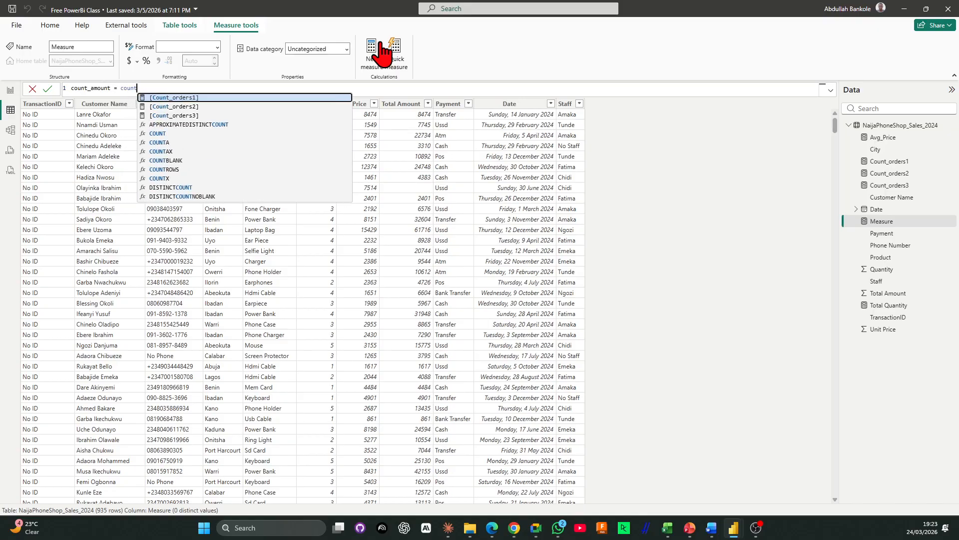
type("a")
key("Tab")
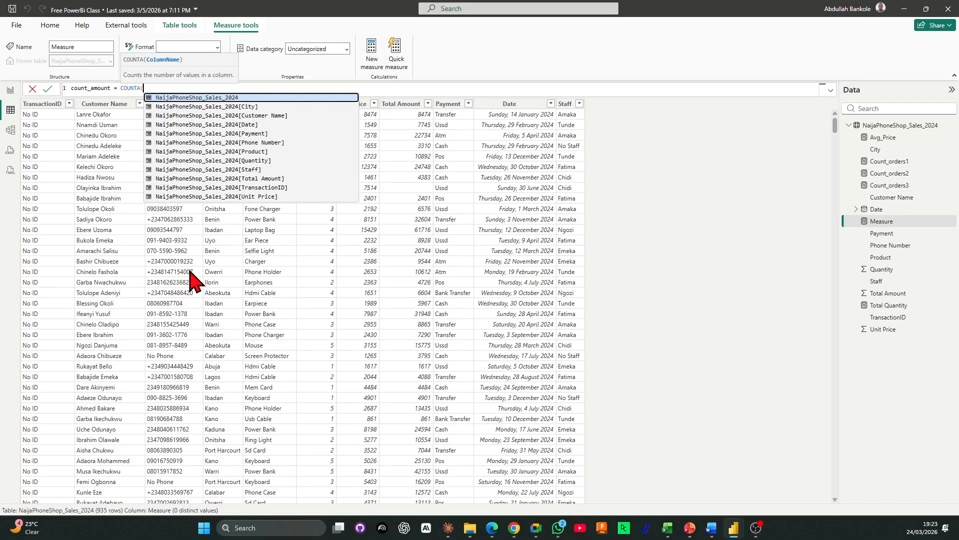
left_click(260, 179)
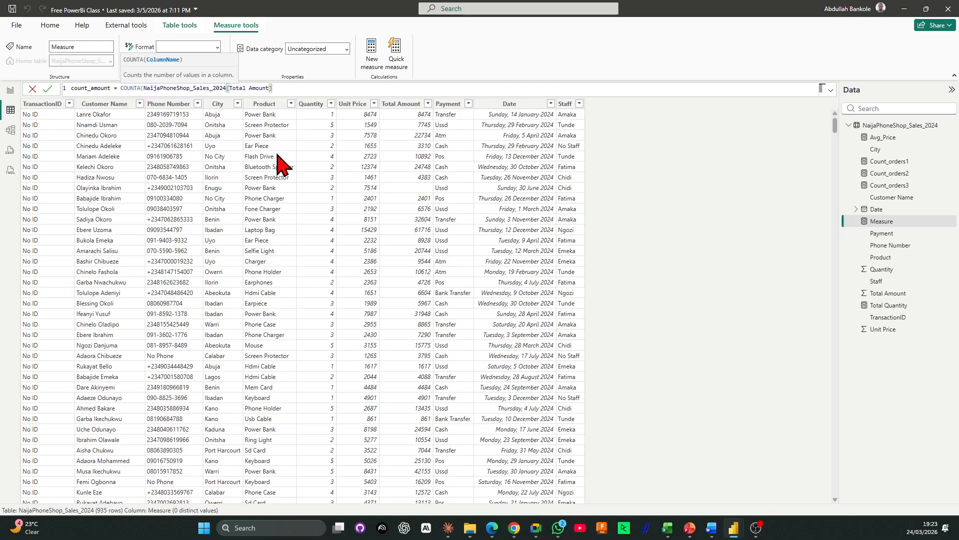
type(")")
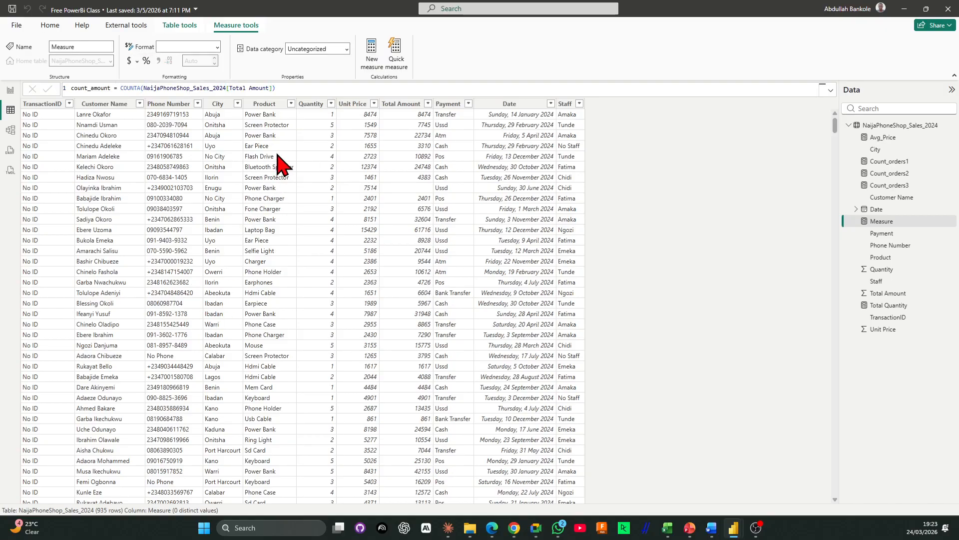
key("Return")
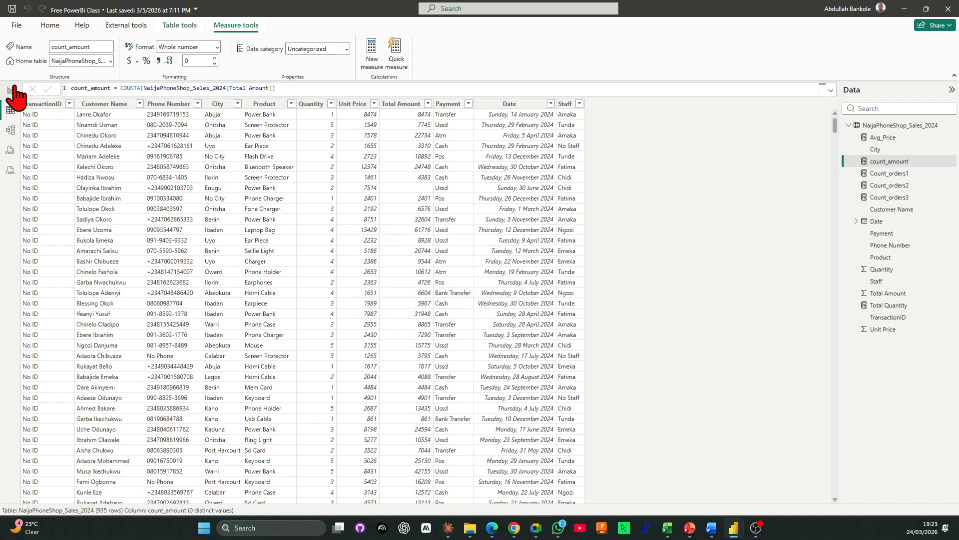
- Add a count_amount card to report Page 3 and place it to the right of the Count_orders2 card
left_click(12, 92)
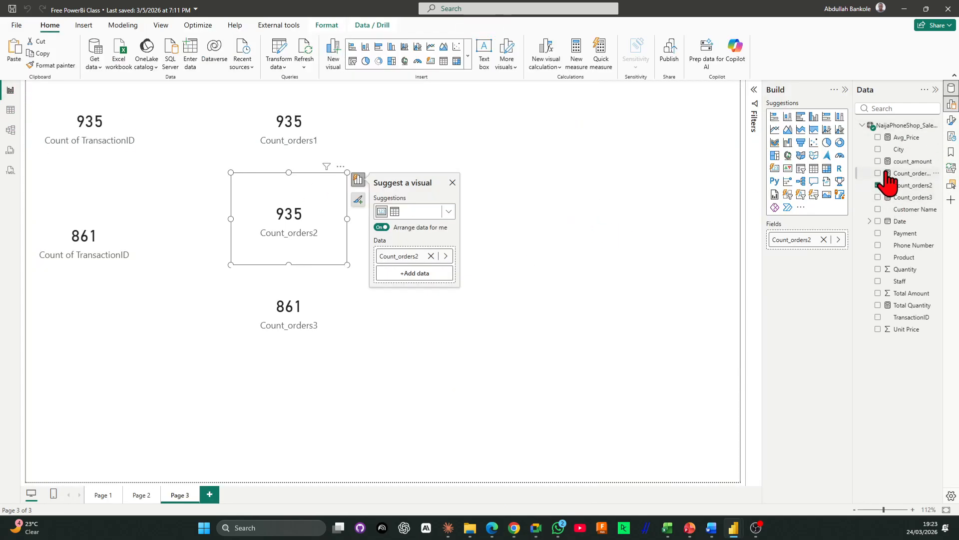
left_click(353, 220)
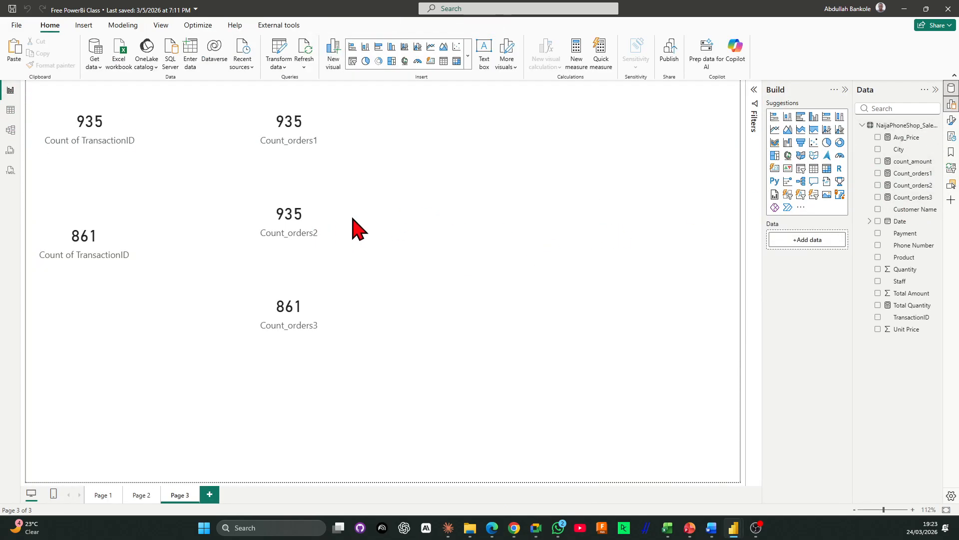
left_click(878, 162)
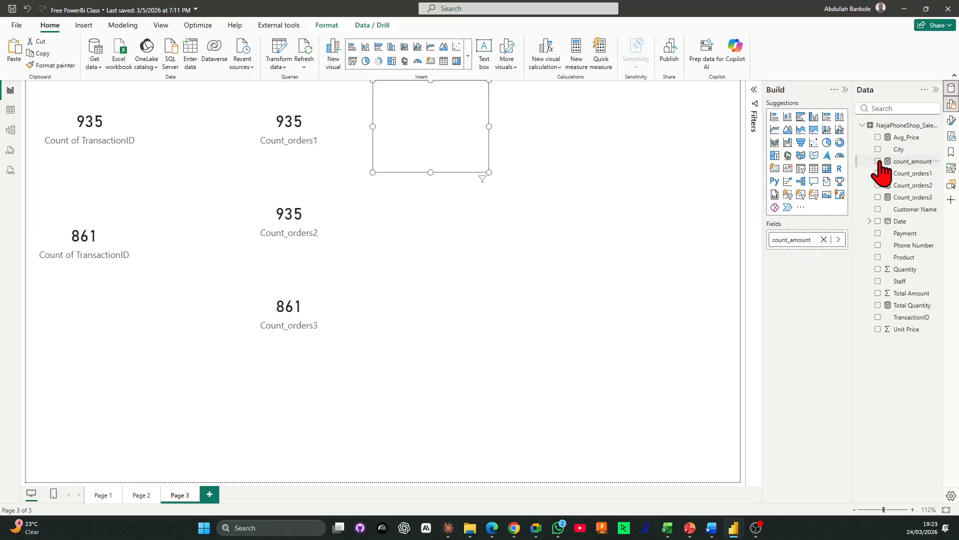
left_click_drag(454, 139, 441, 229)
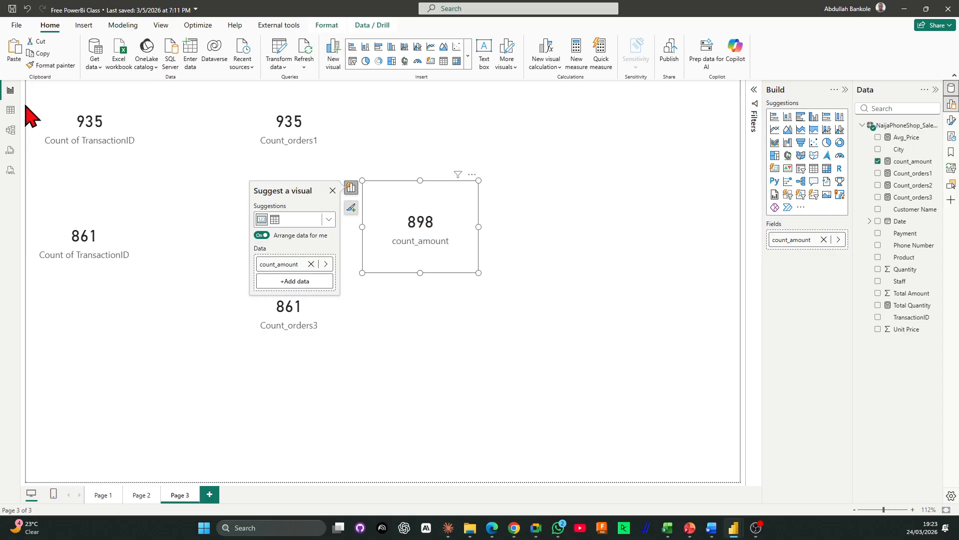
- Inspect the Total Amount column in the data table for blank entries
left_click(10, 110)
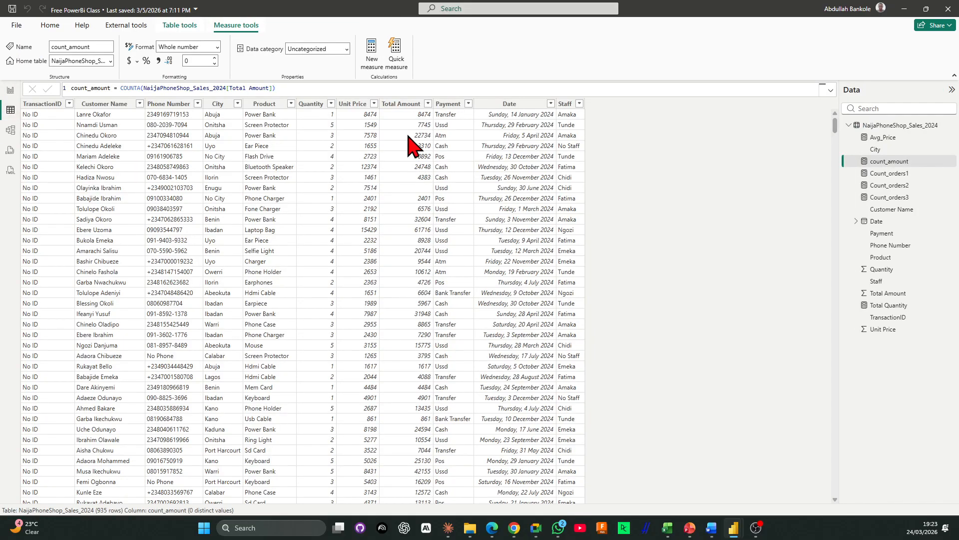
left_click(407, 189)
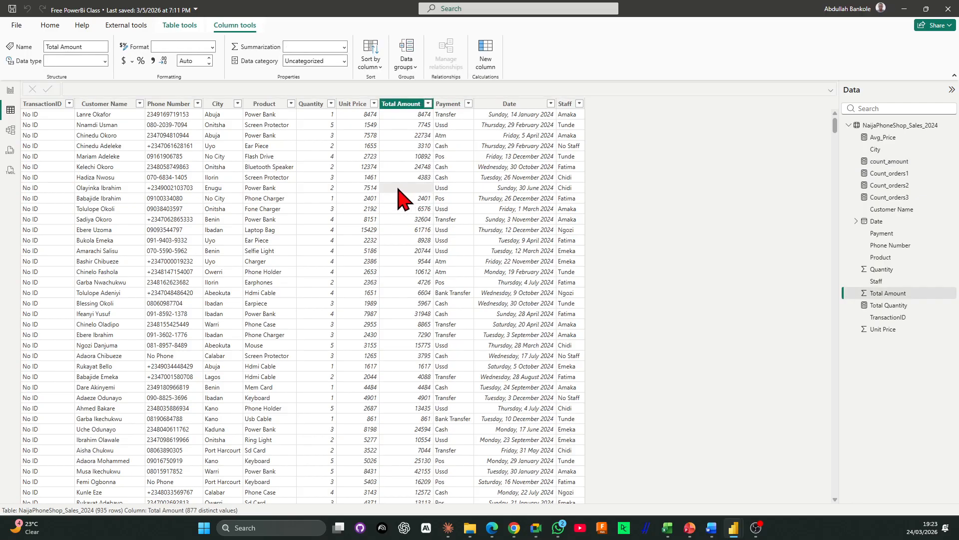
scroll(422, 320, "down", 10)
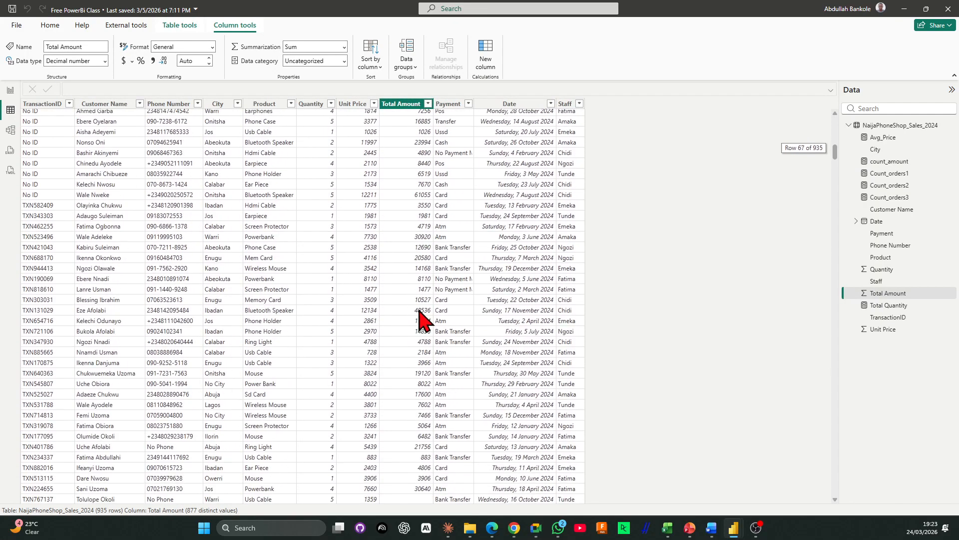
- Check further rows of the Total Amount column for blanks against the count_amount card on Page 3
scroll(420, 317, "down", 10)
scroll(409, 235, "down", 9)
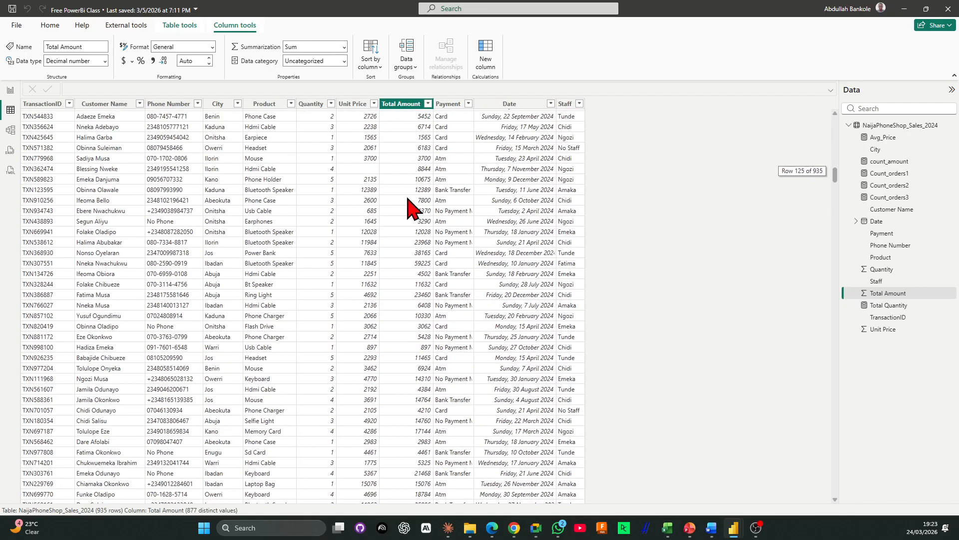
scroll(409, 208, "up", 11)
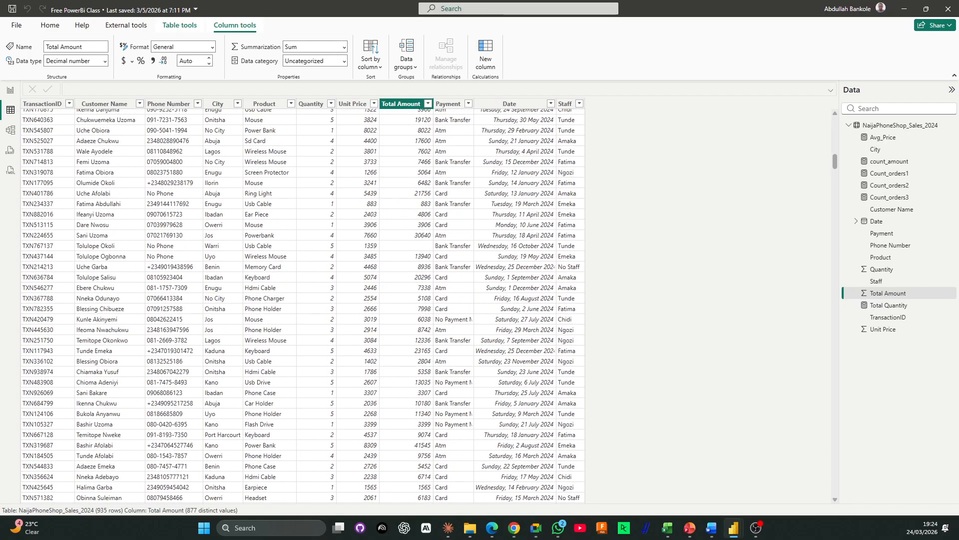
left_click(10, 91)
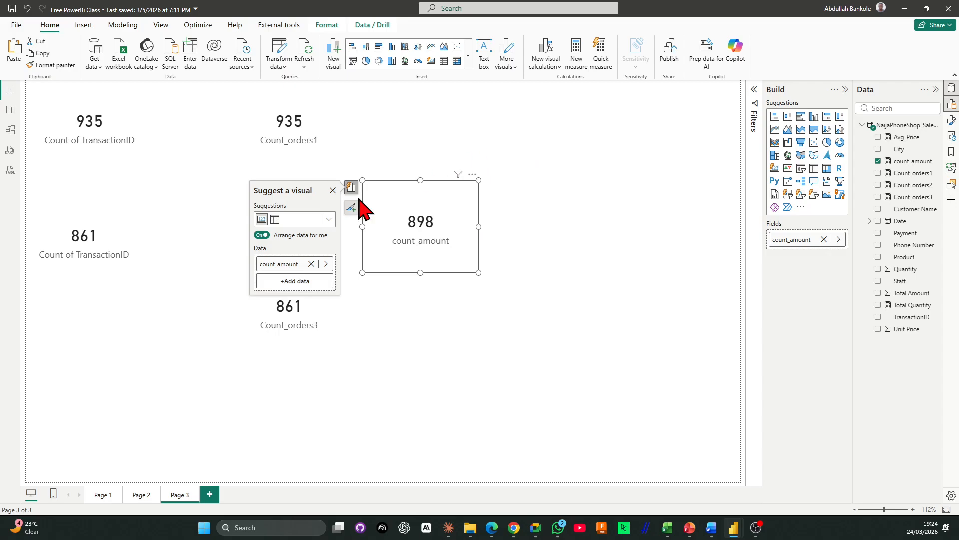
- Examine the repeated No ID entries and the individual IDs in the TransactionID column behind the Count_orders3 card
left_click(293, 330)
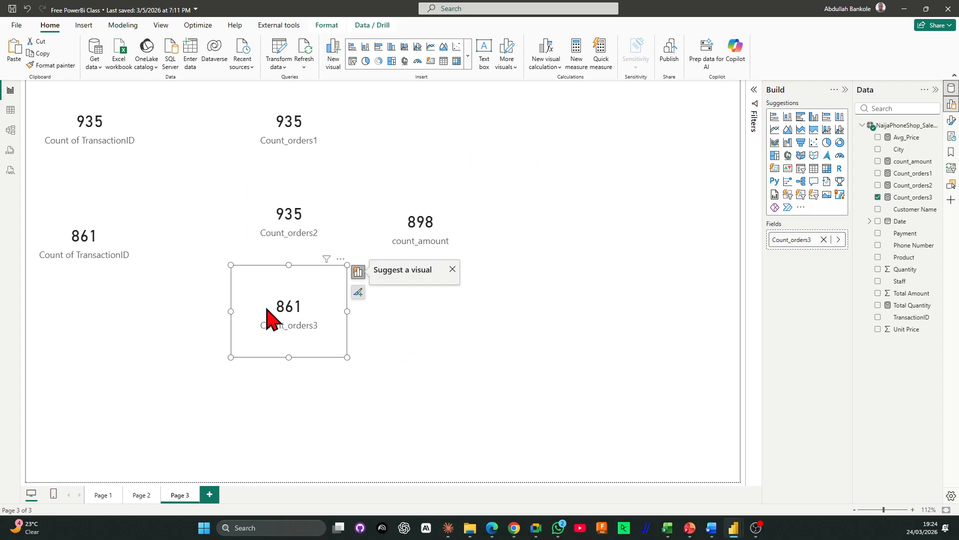
left_click(10, 110)
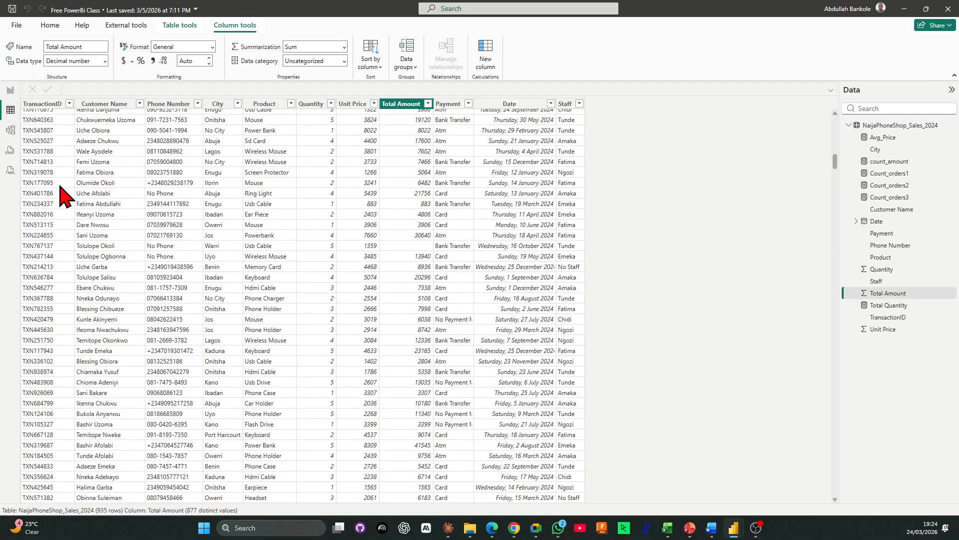
scroll(55, 195, "up", 15)
scroll(115, 250, "down", 15)
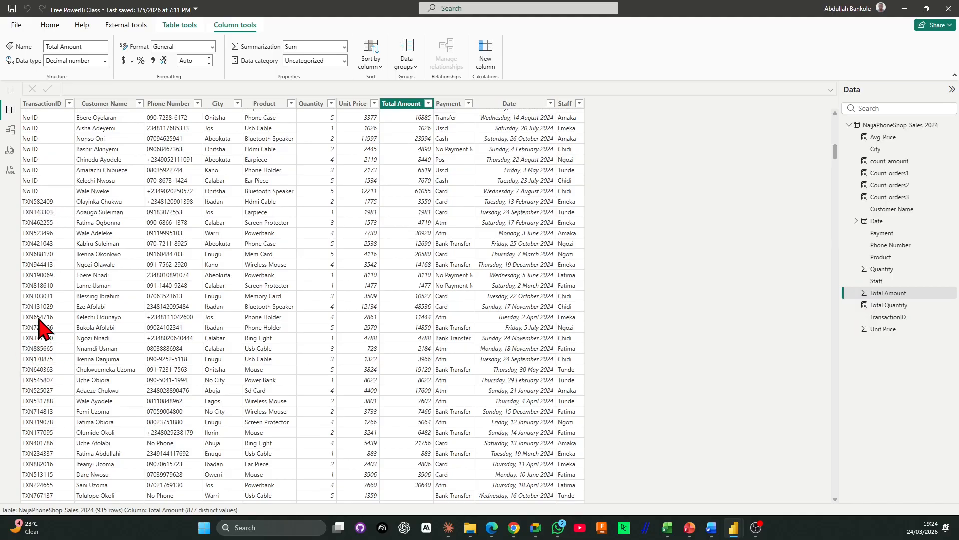
scroll(42, 299, "up", 10)
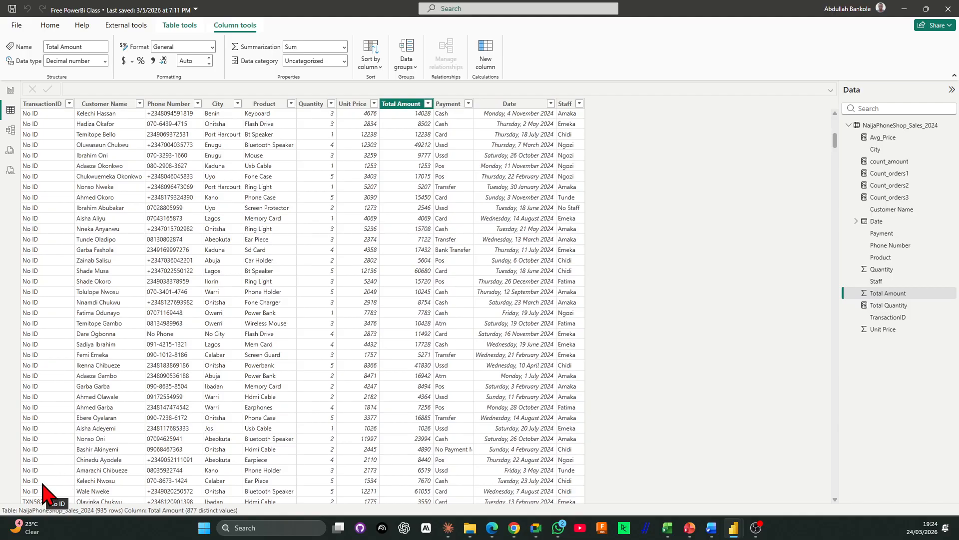
scroll(59, 254, "up", 5)
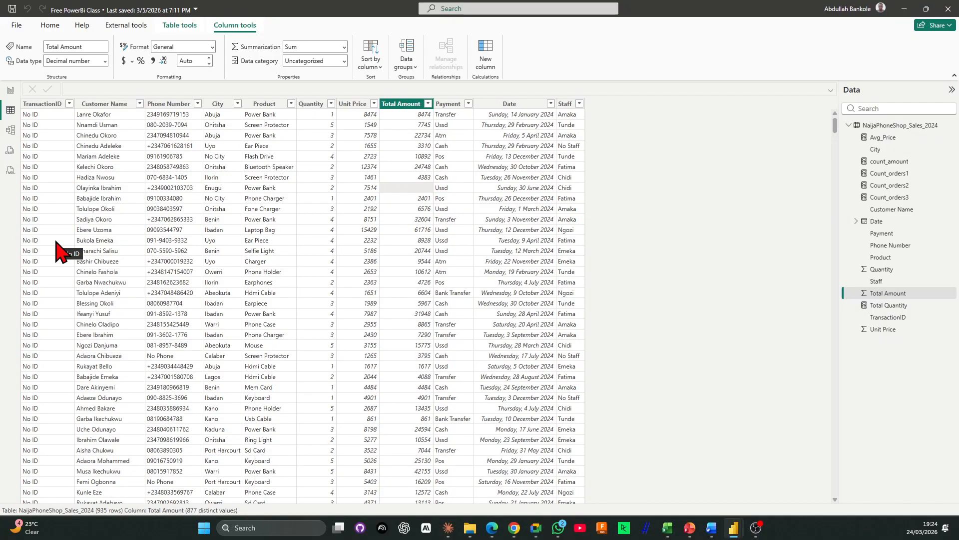
- Review the DISTINCTCOUNT formula of the Count_orders3 measure alongside its card on Page 3
left_click(11, 91)
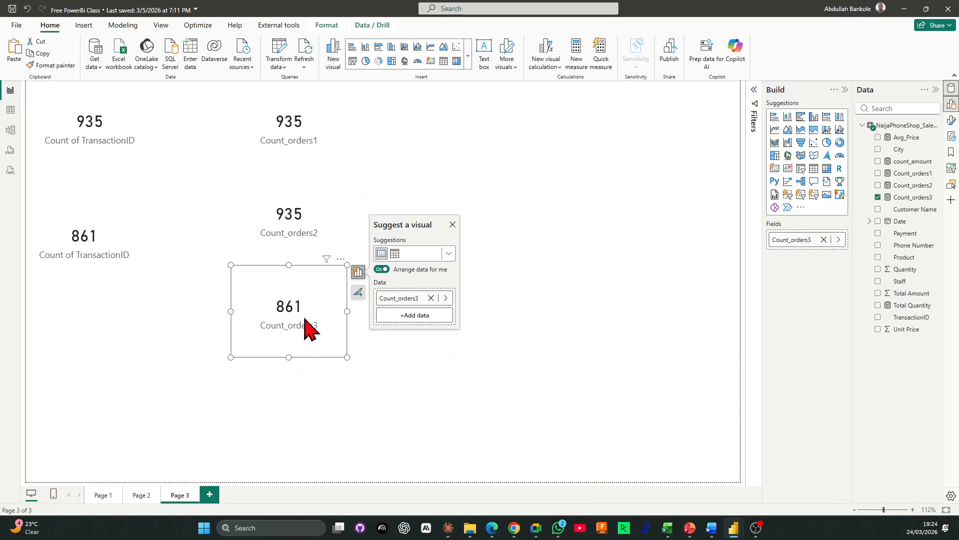
left_click(907, 197)
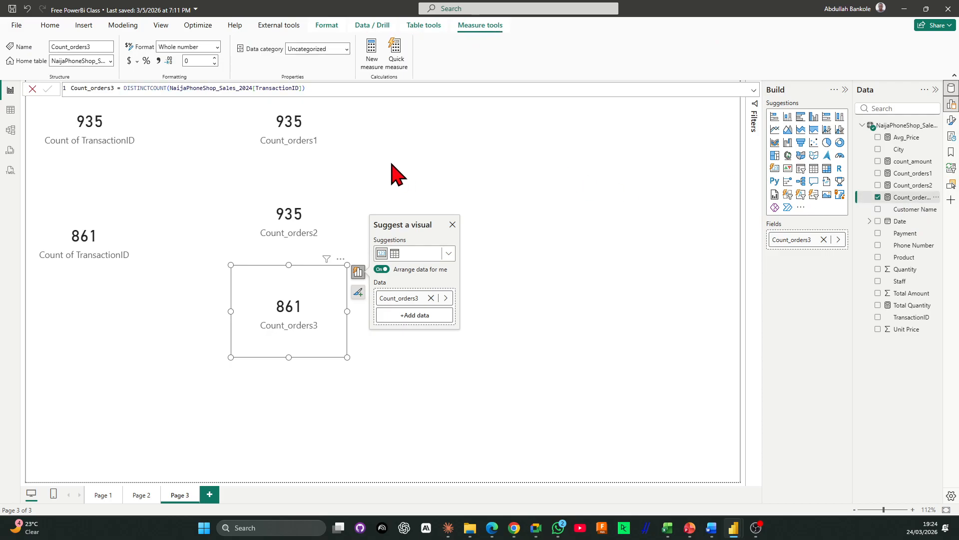
left_click(541, 390)
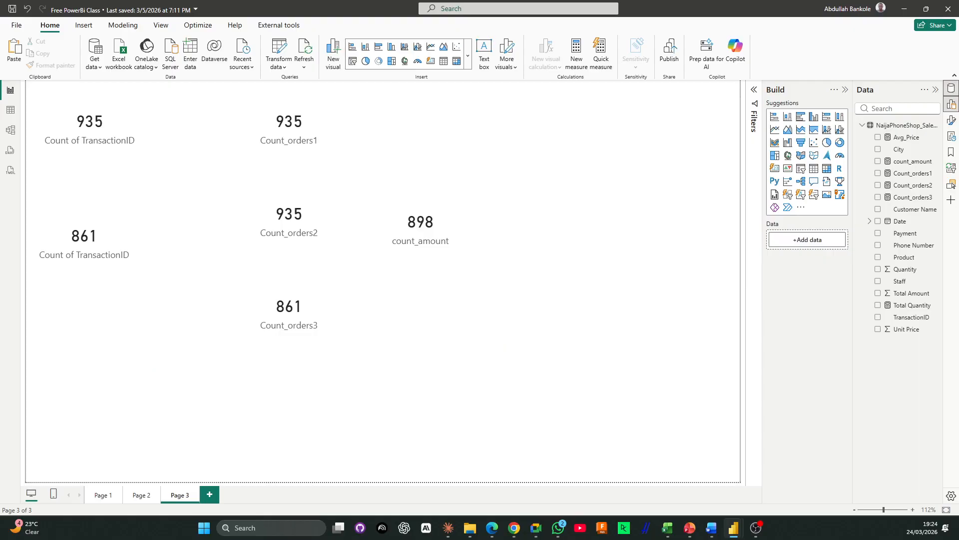
- View the on-object visual suggestions and data field of the count_amount card
key("alt+Tab")
key("alt+Tab")
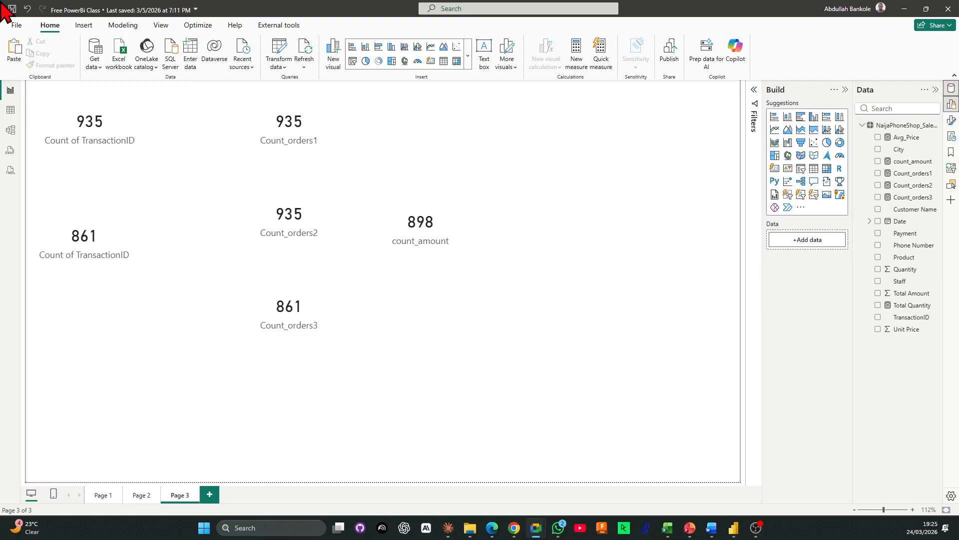
left_click(417, 245)
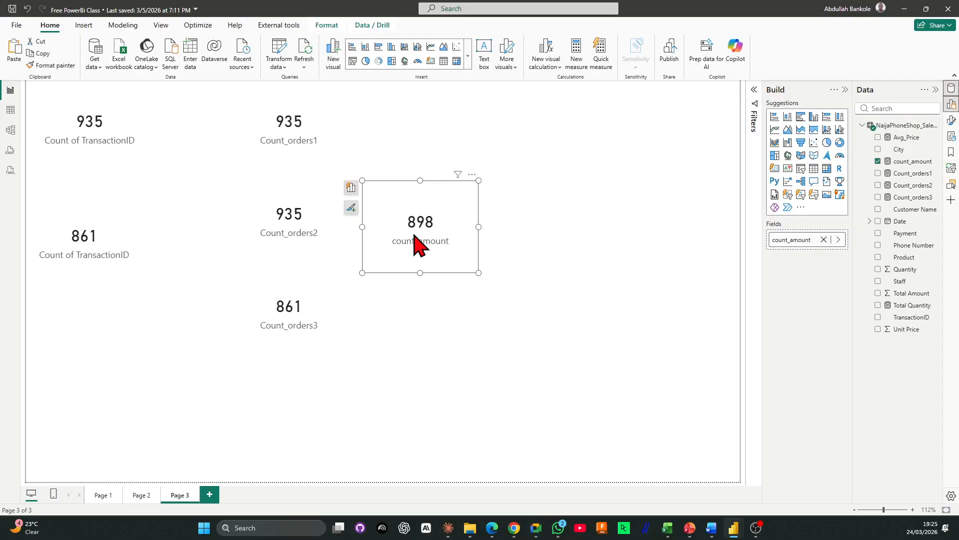
left_click(351, 194)
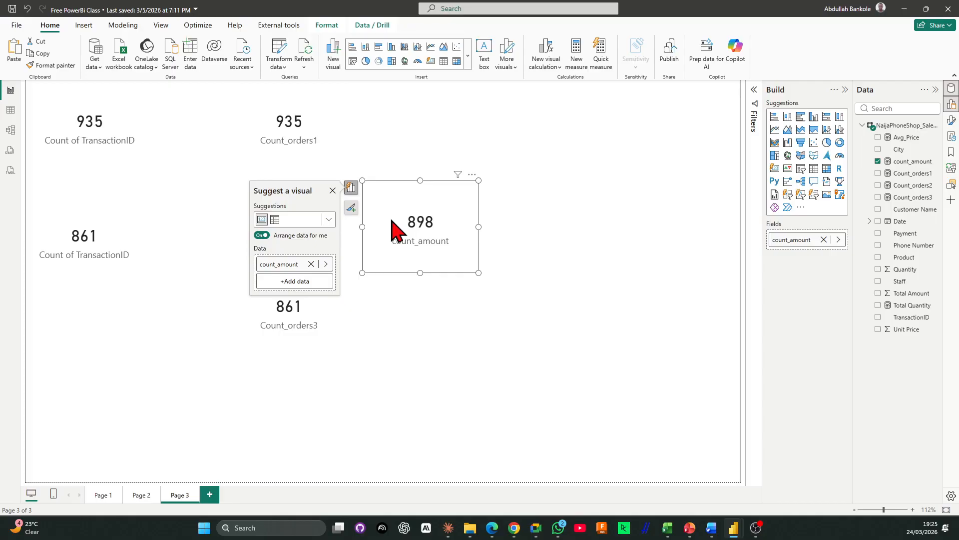
left_click(353, 425)
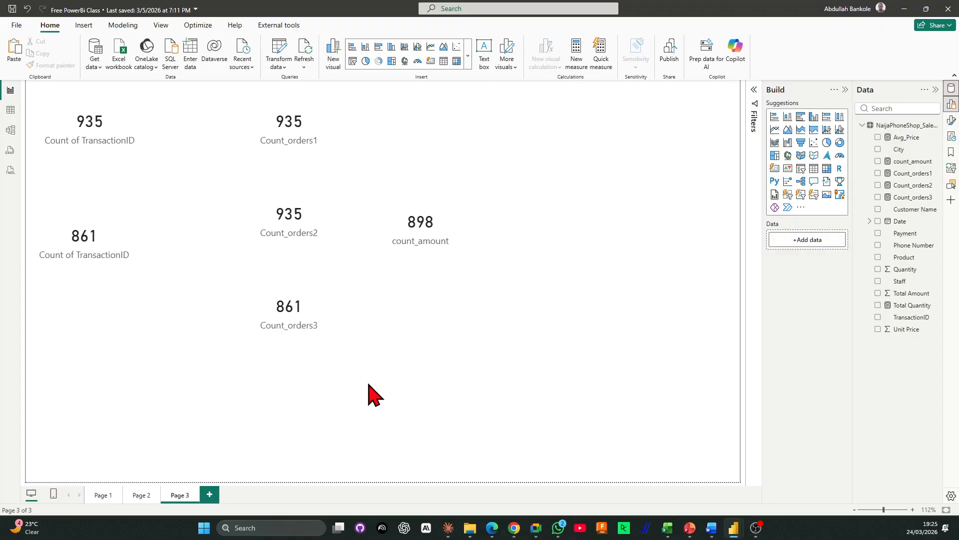
- Enable the preview feature "Use new Amazon Redshift connector implementation" in the global options
left_click(17, 26)
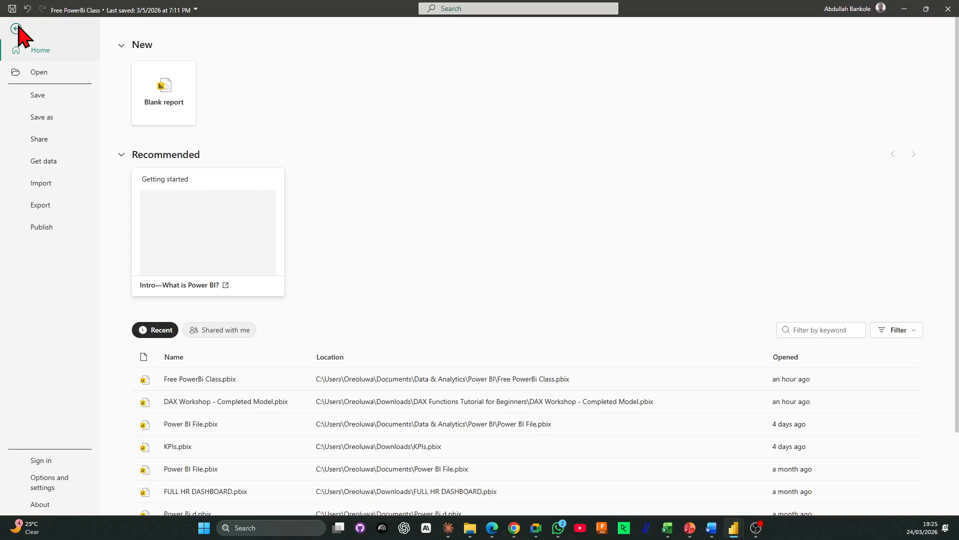
left_click(52, 482)
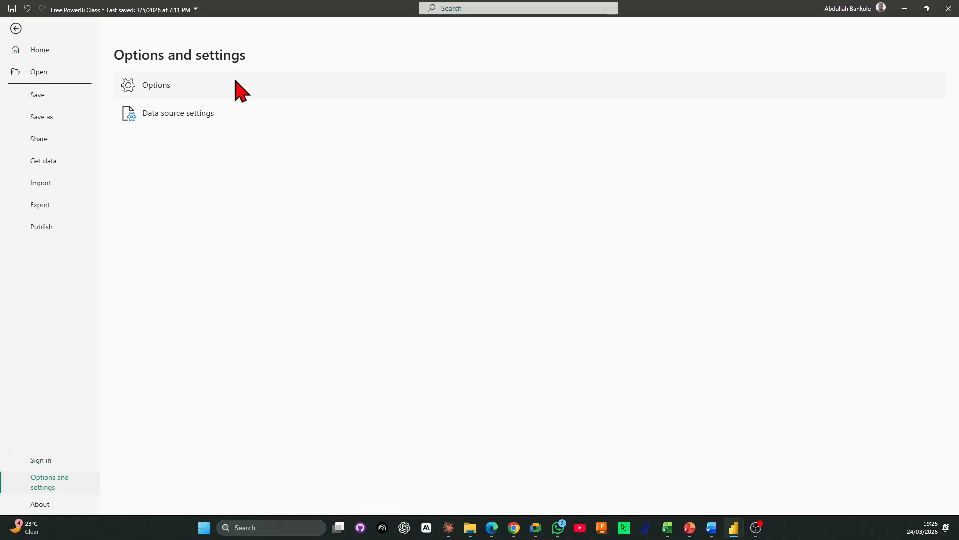
left_click(216, 90)
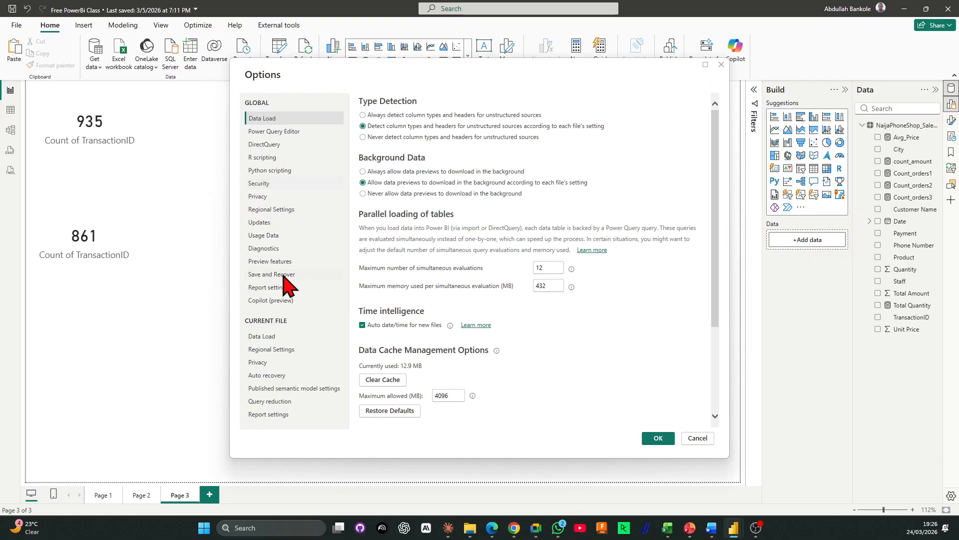
left_click(272, 262)
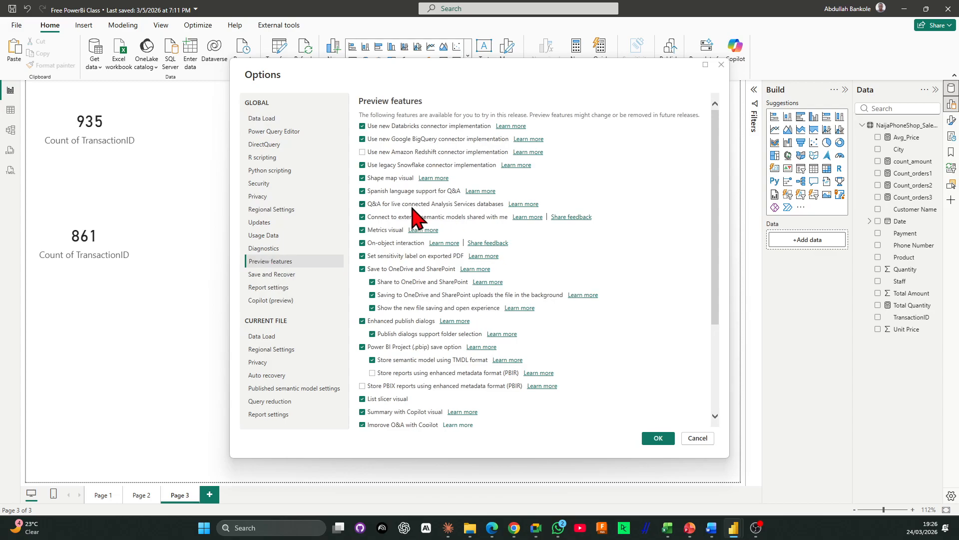
left_click(395, 153)
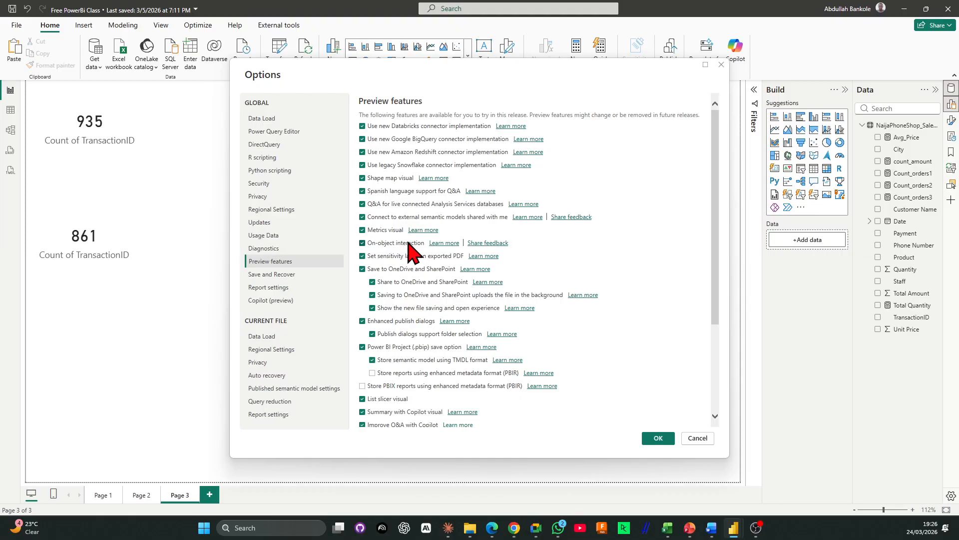
- Review the whole list of preview features, including On-object interaction, and apply the options
scroll(414, 255, "down", 3)
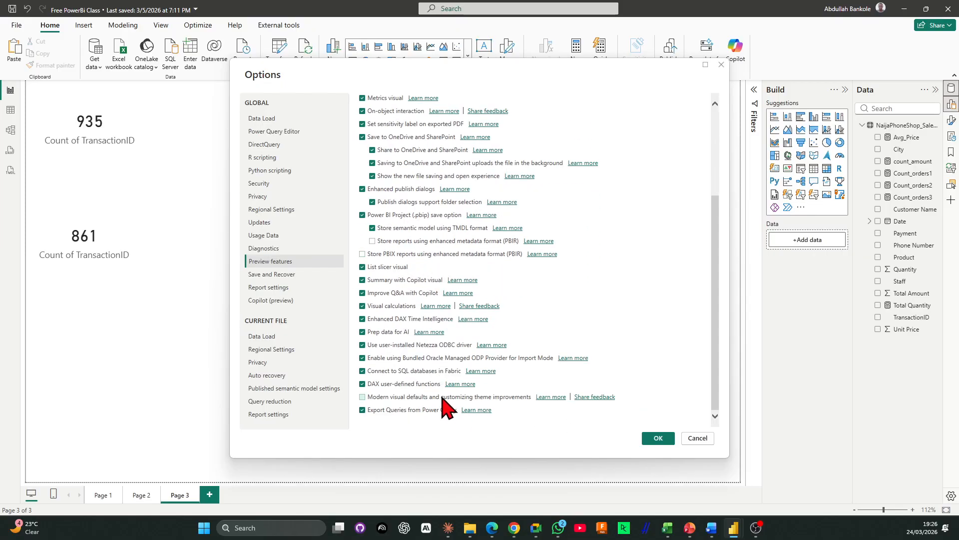
scroll(426, 378, "up", 3)
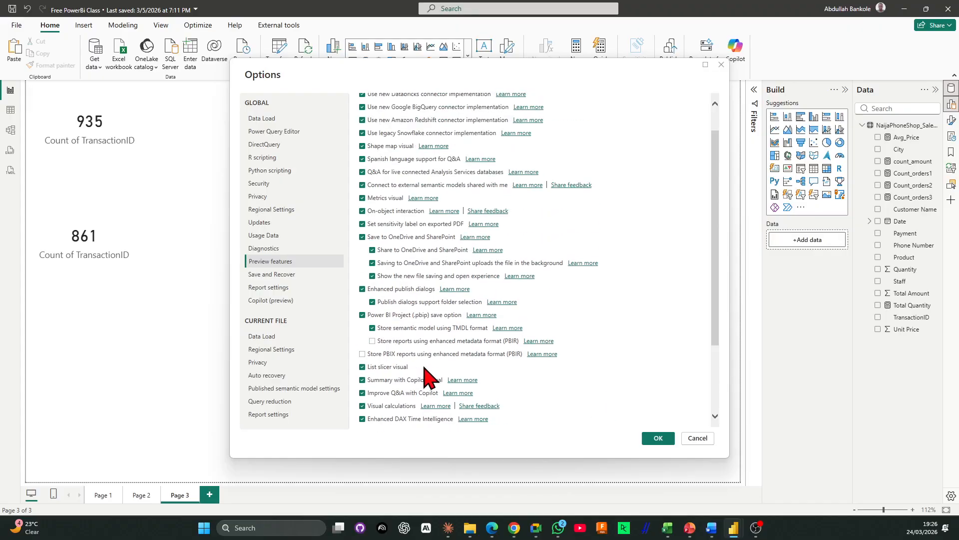
scroll(444, 257, "down", 3)
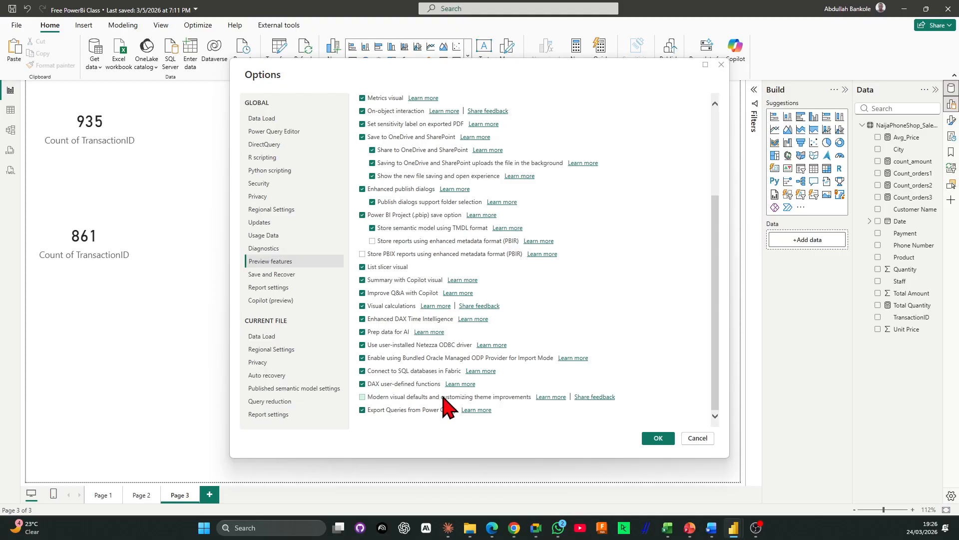
scroll(418, 348, "up", 1)
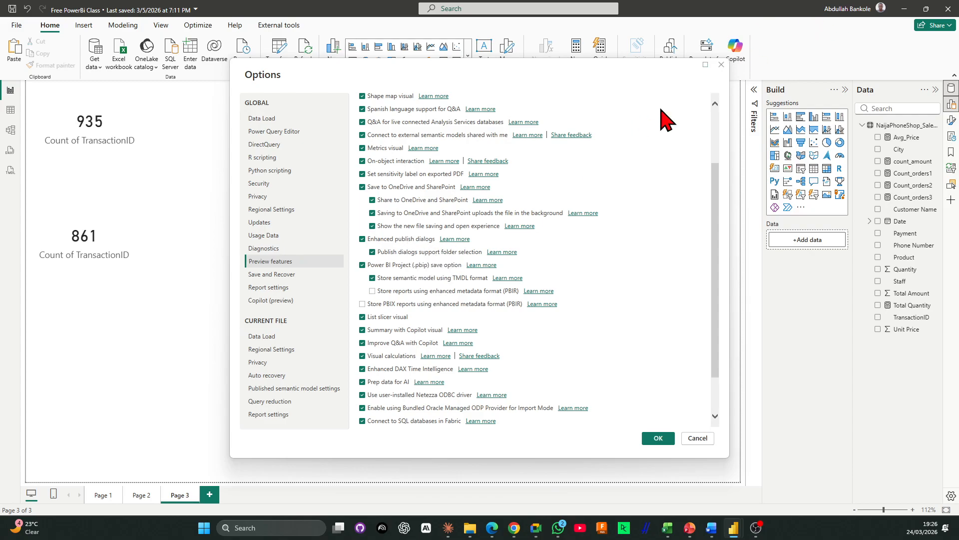
scroll(422, 290, "up", 2)
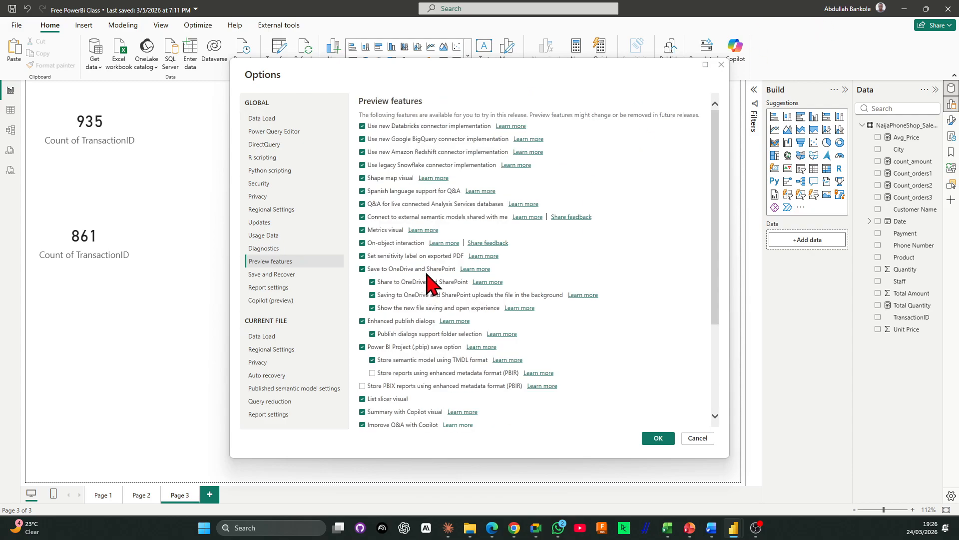
scroll(438, 198, "down", 3)
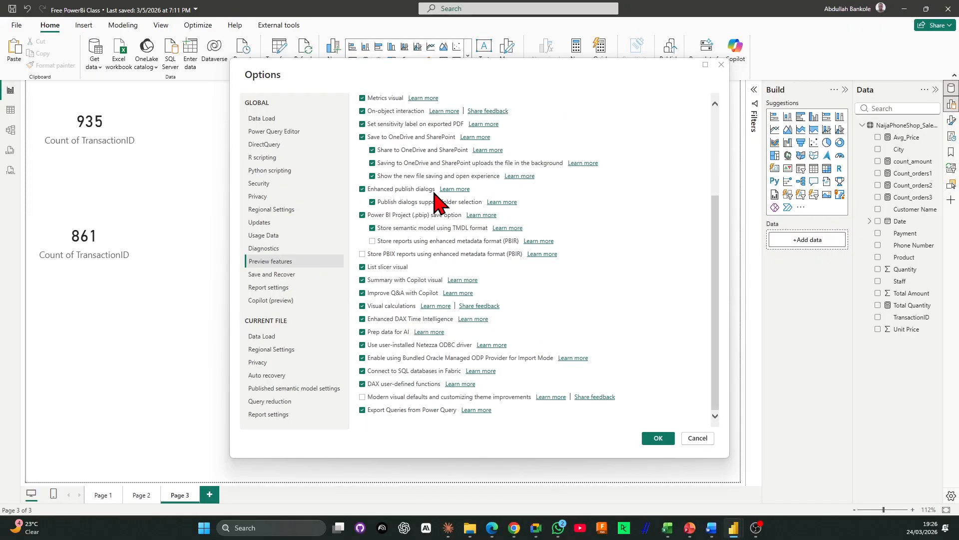
scroll(436, 220, "up", 3)
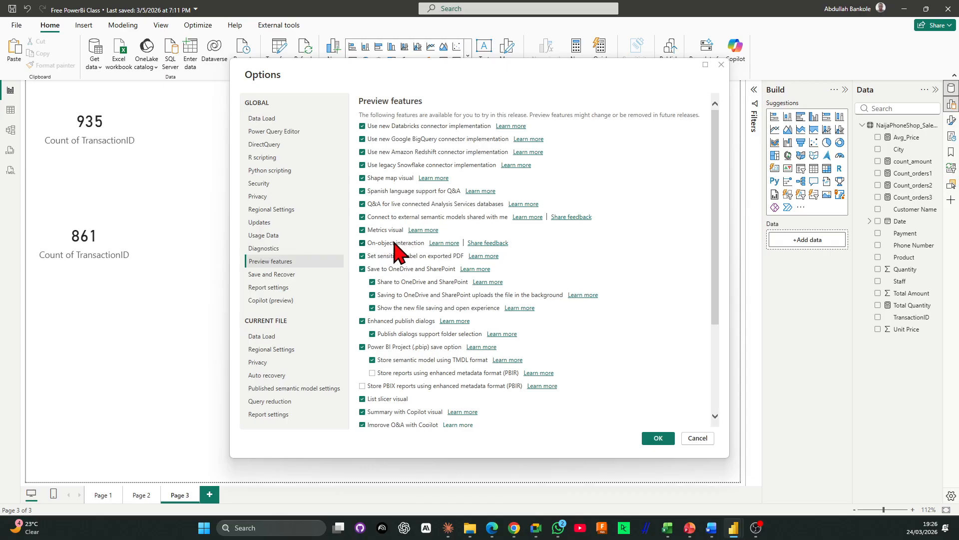
left_click(666, 439)
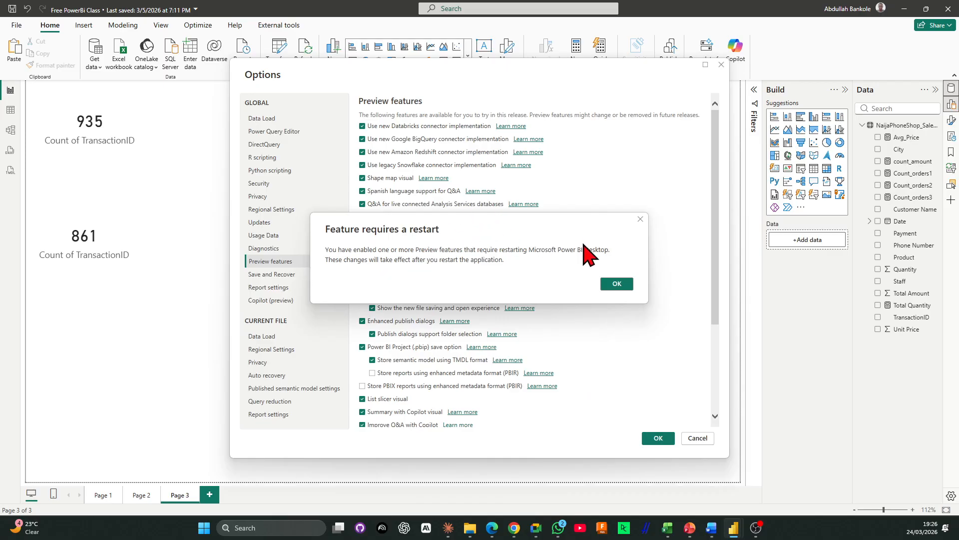
left_click(616, 284)
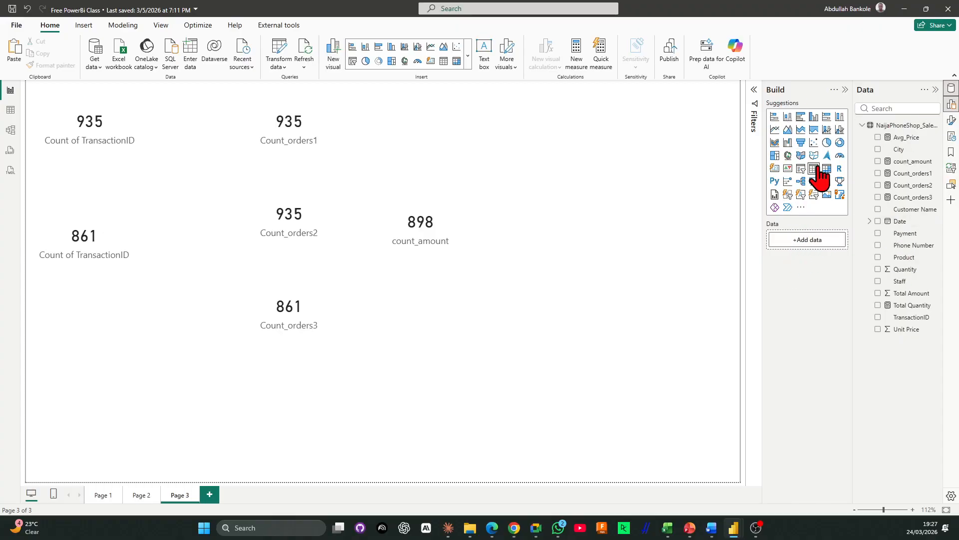
- Show the Format pane, and close both the Build and Format panes so only Data stays open beside the filters
left_click(951, 120)
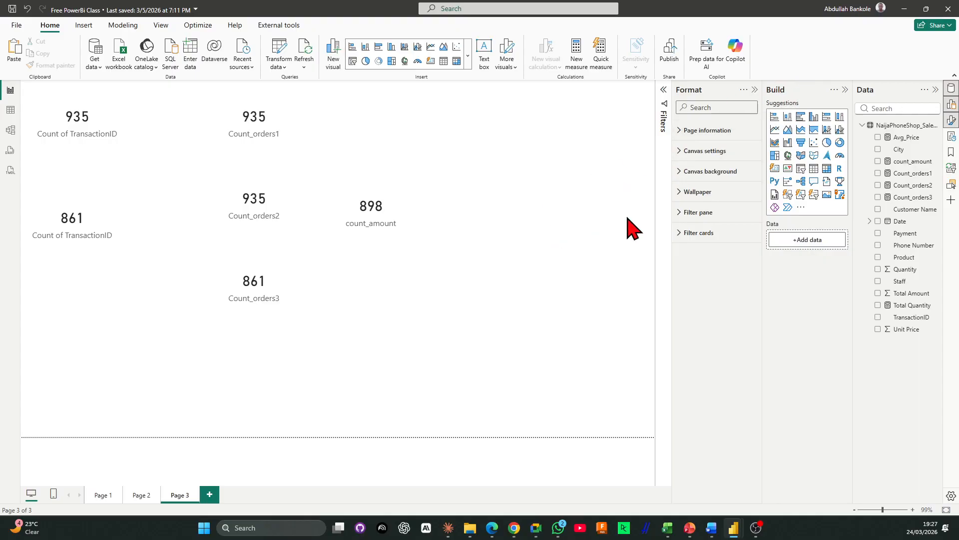
left_click(845, 90)
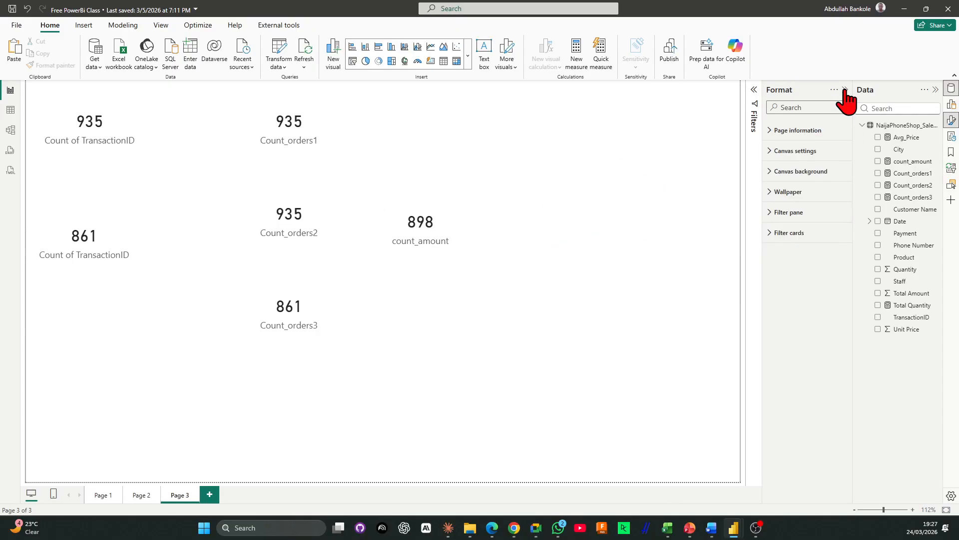
left_click(845, 90)
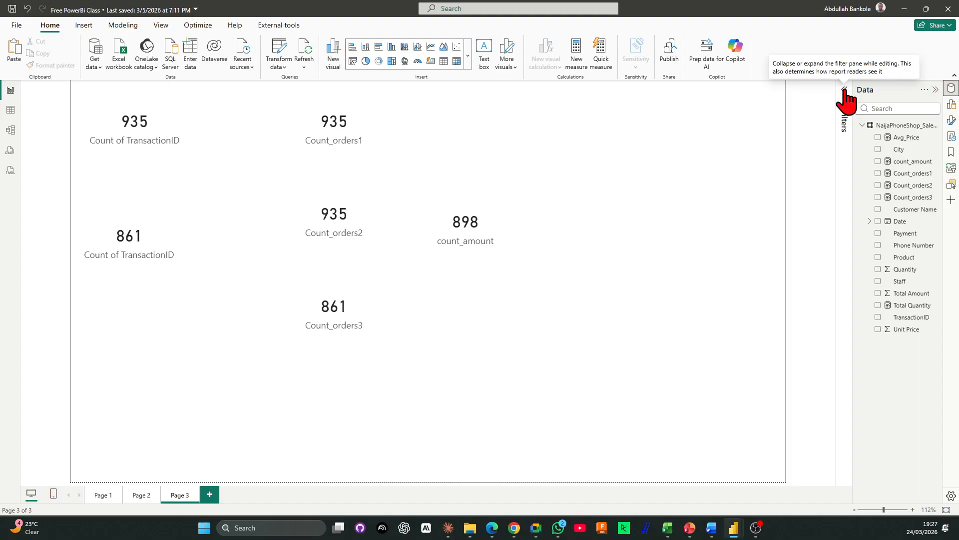
- Show the NaijaPhoneShop_Sales_2024 data in table view and add a new calculated column to it
left_click(11, 110)
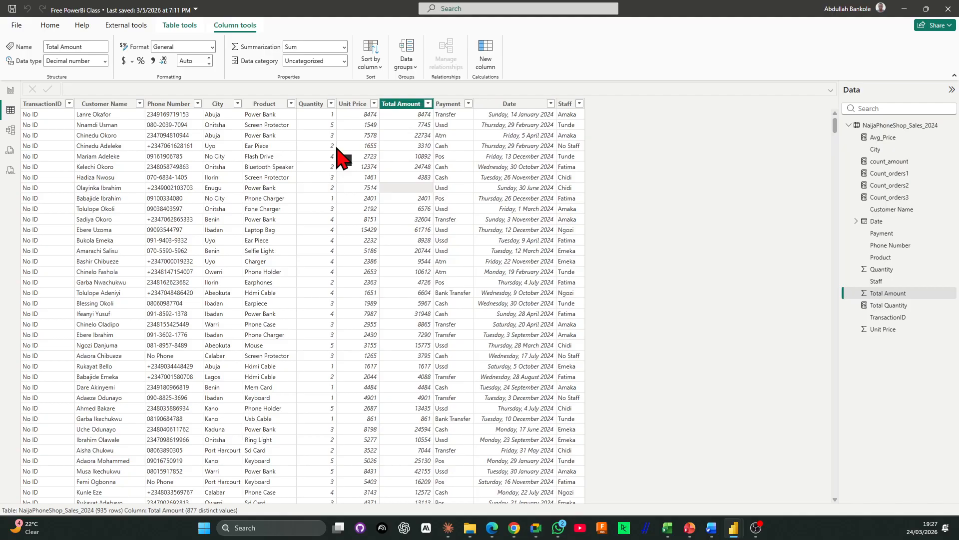
left_click(322, 188)
left_click(172, 27)
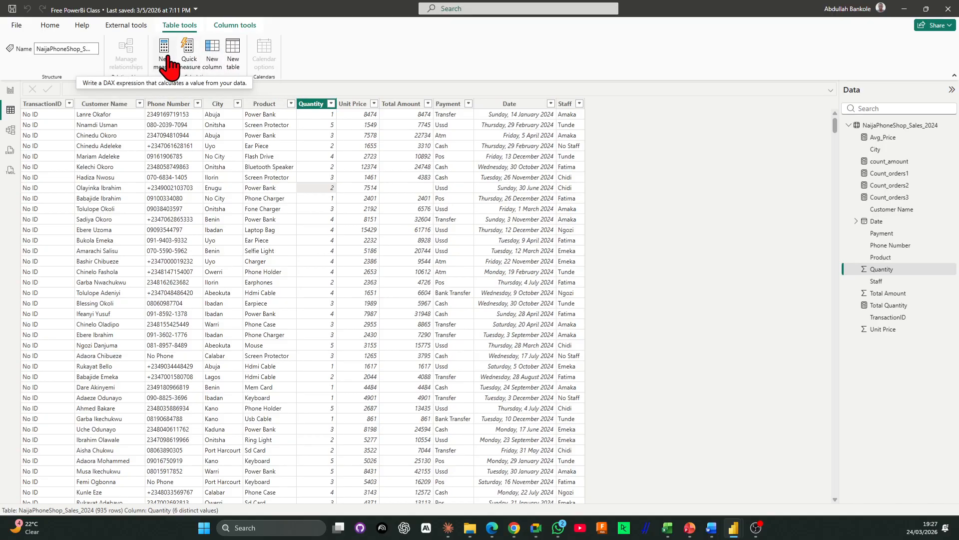
left_click(213, 51)
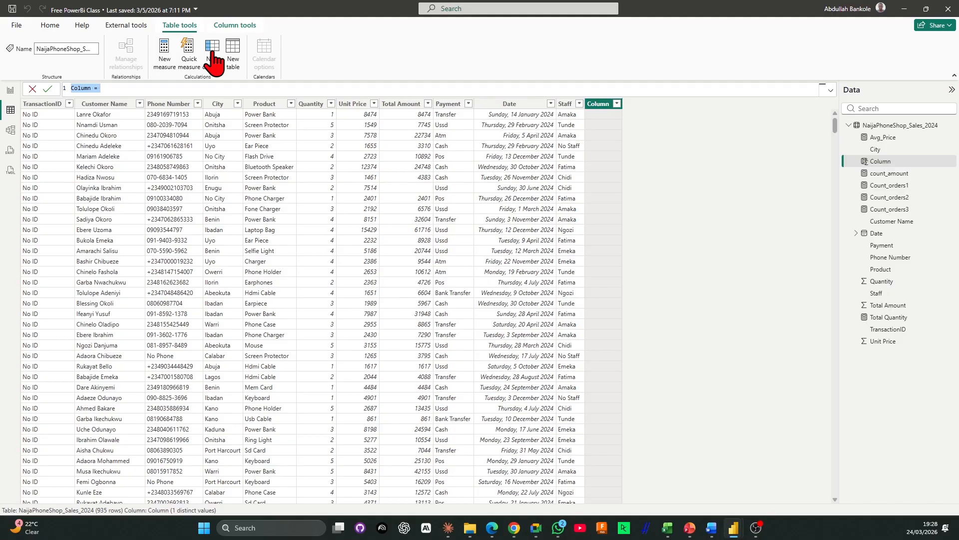
- Name the new column Sales_Amount and begin its formula with NaijaPhoneShop_Sales_2024[Unit Price] followed by the multiplication operator
type("T")
key("BackSpace")
key("BackSpace")
type("uni")
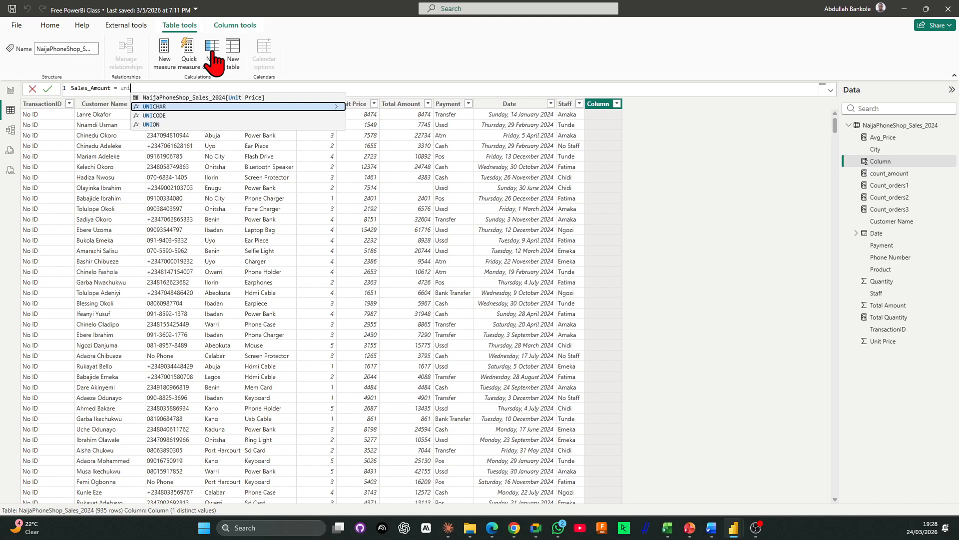
left_click(182, 96)
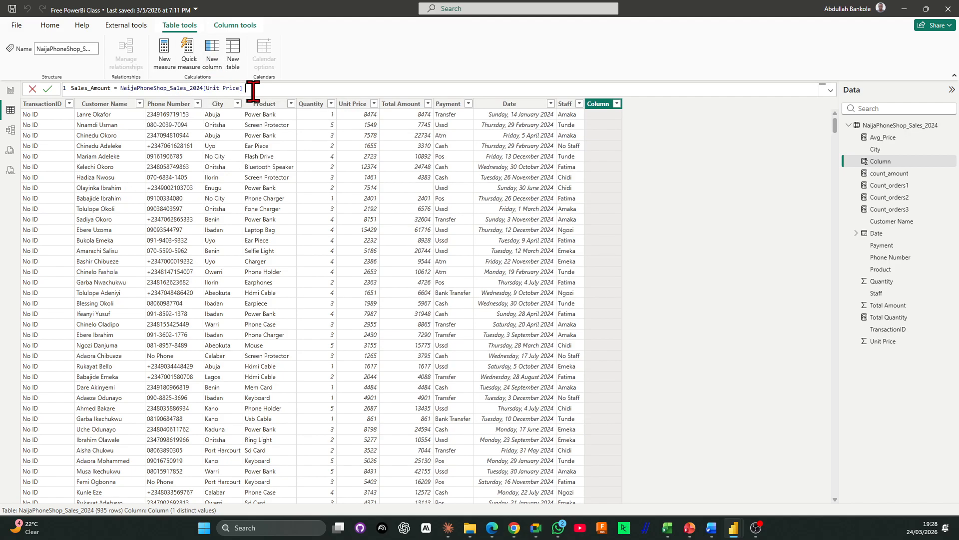
type("* qua")
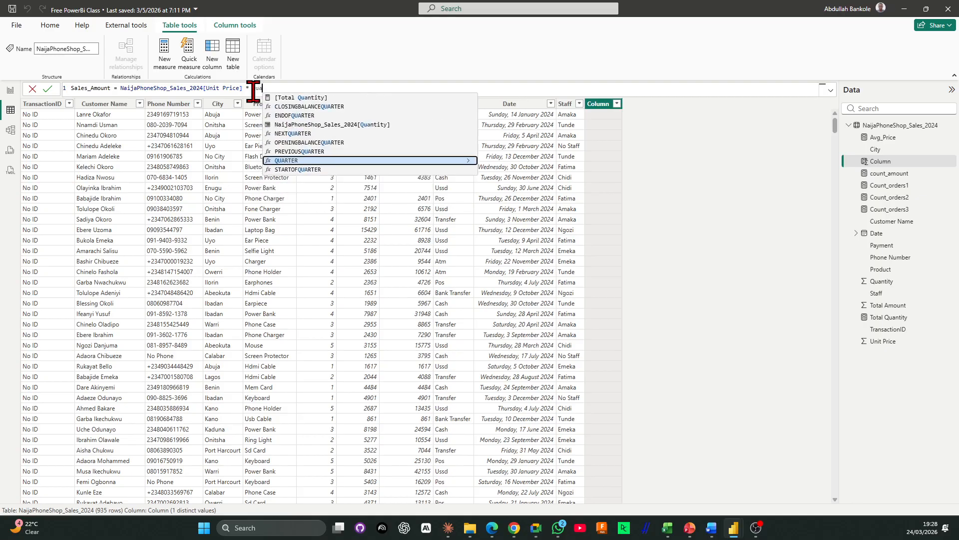
left_click(359, 116)
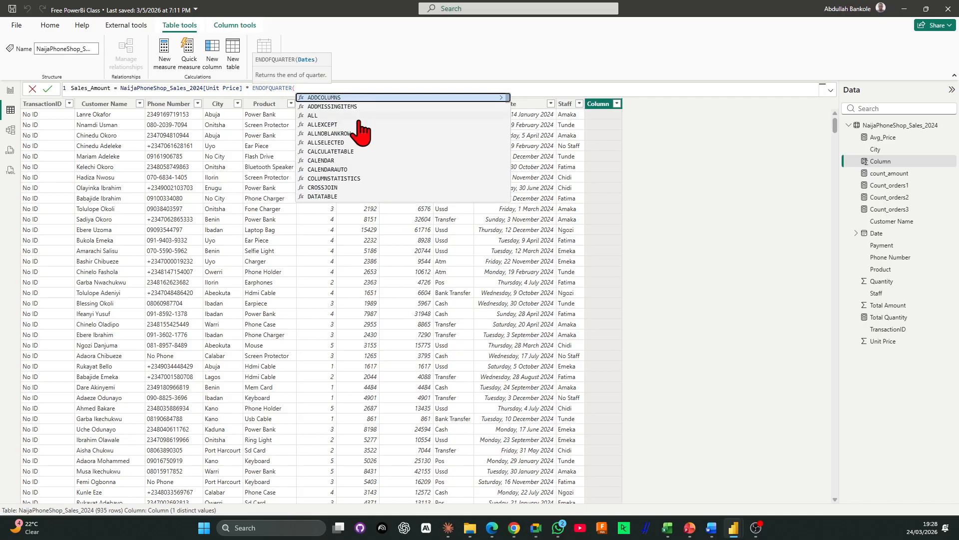
key("BackSpace")
key("BackSpace")
key("BackSpace")
key("BackSpace")
key("BackSpace")
key("BackSpace")
key("BackSpace")
key("BackSpace")
key("BackSpace")
key("BackSpace")
key("BackSpace")
key("BackSpace")
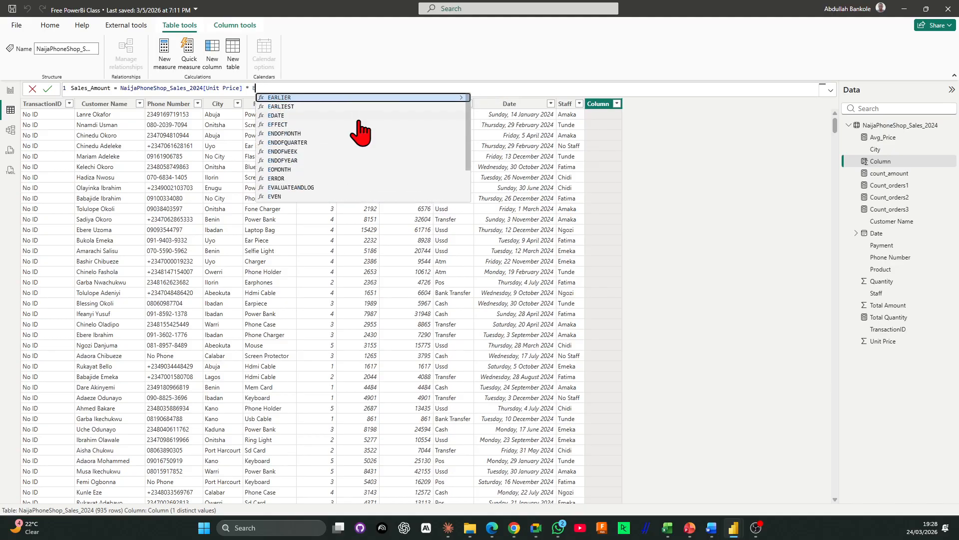
key("BackSpace")
- Complete the Sales_Amount formula with NaijaPhoneShop_Sales_2024[Quantity] as the second factor and commit it
type("q")
key("Up")
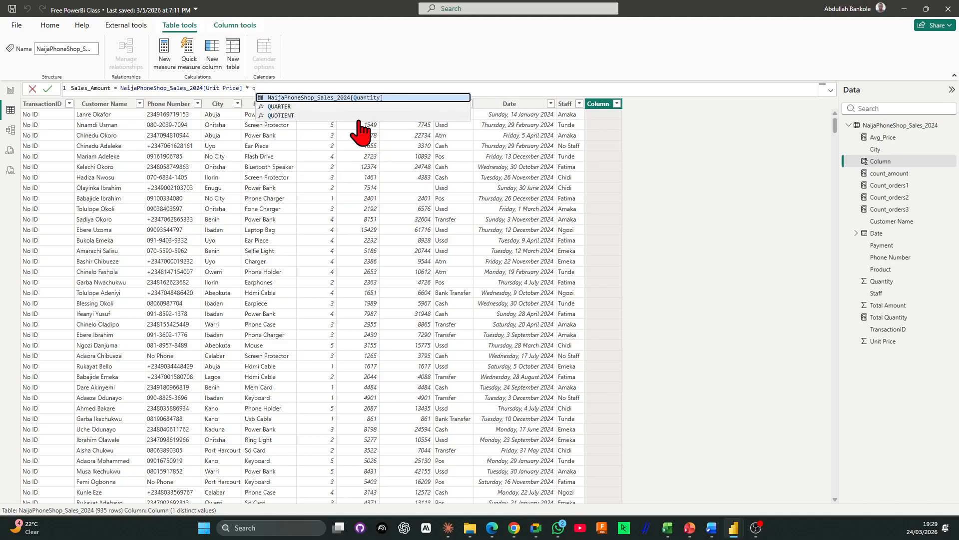
left_click(364, 97)
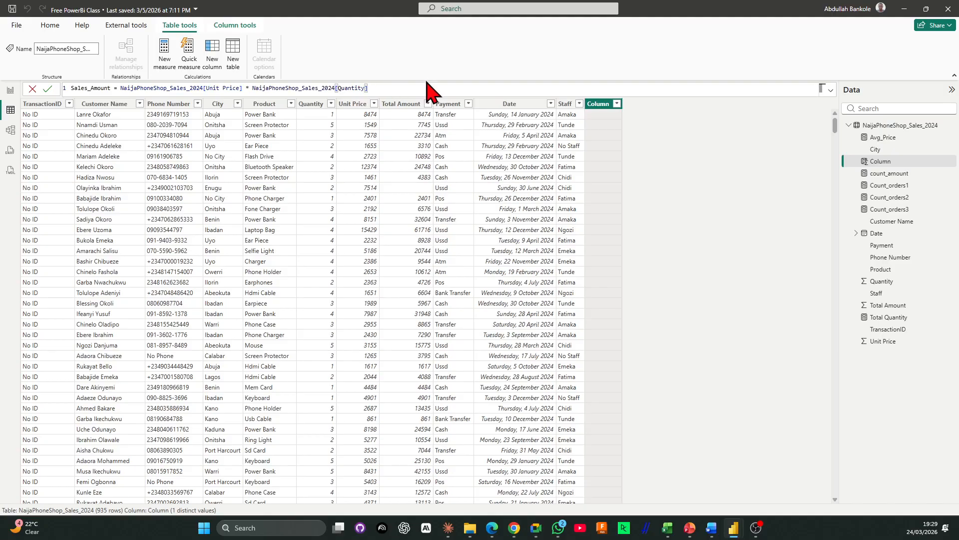
key("Return")
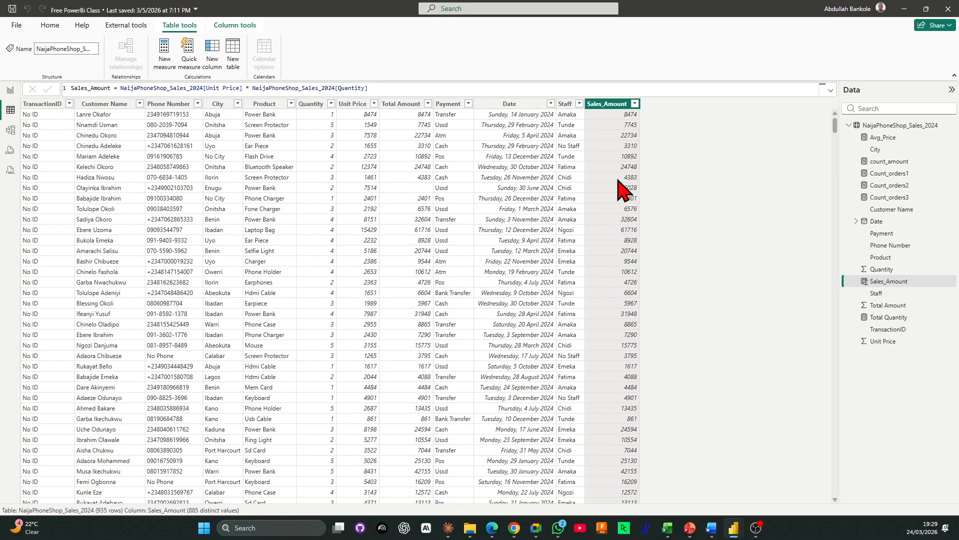
- Compare the Sales_Amount values with the Total Amount column, including rows where Total Amount is blank
left_click(389, 187)
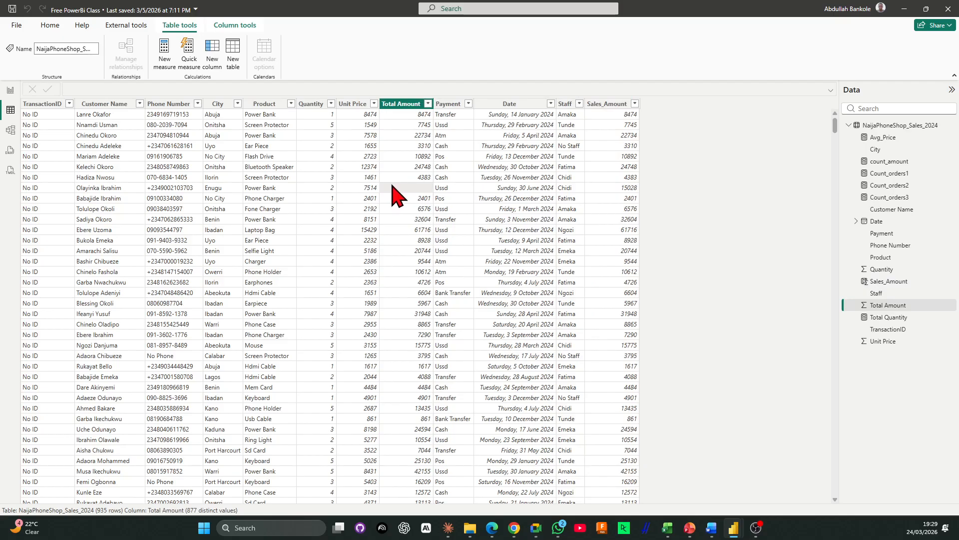
left_click(622, 195)
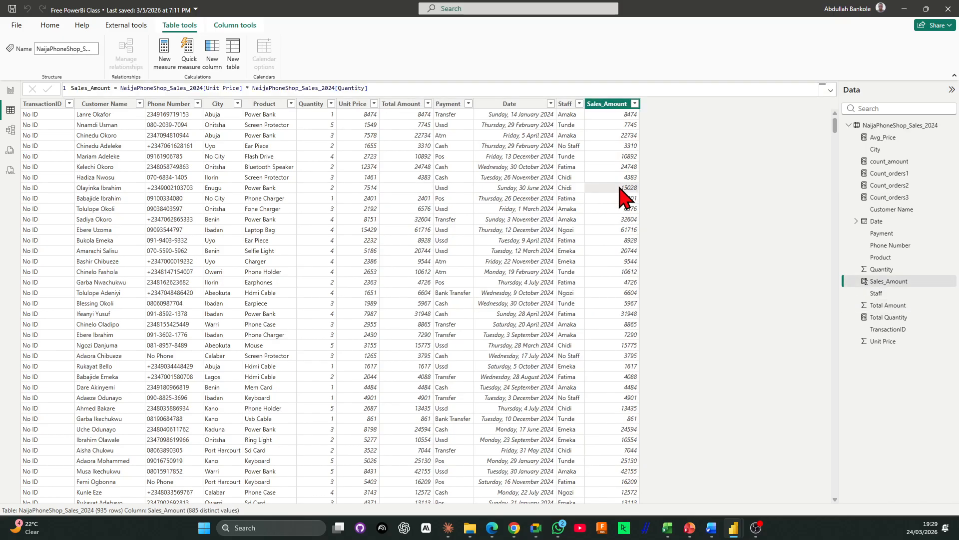
scroll(622, 195, "down", 20)
scroll(619, 186, "down", 20)
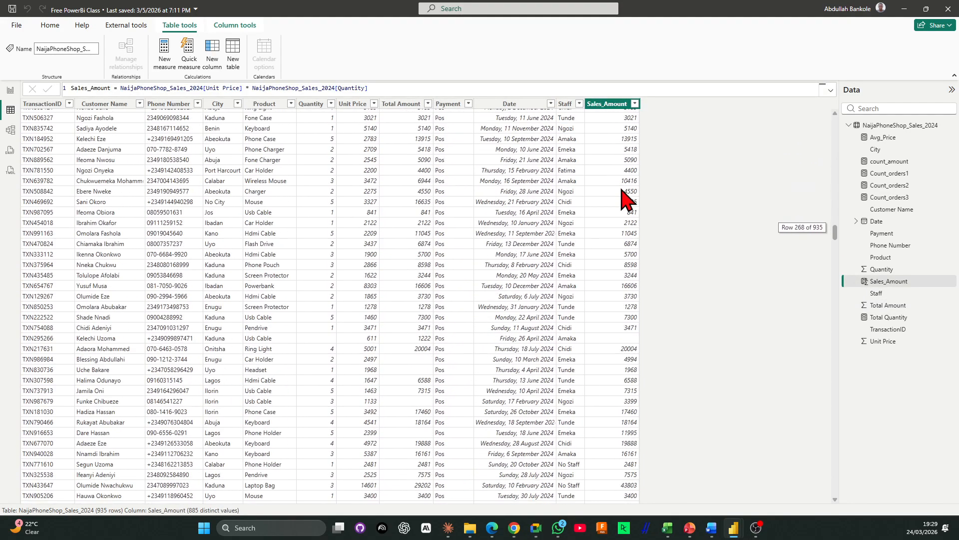
scroll(623, 195, "down", 10)
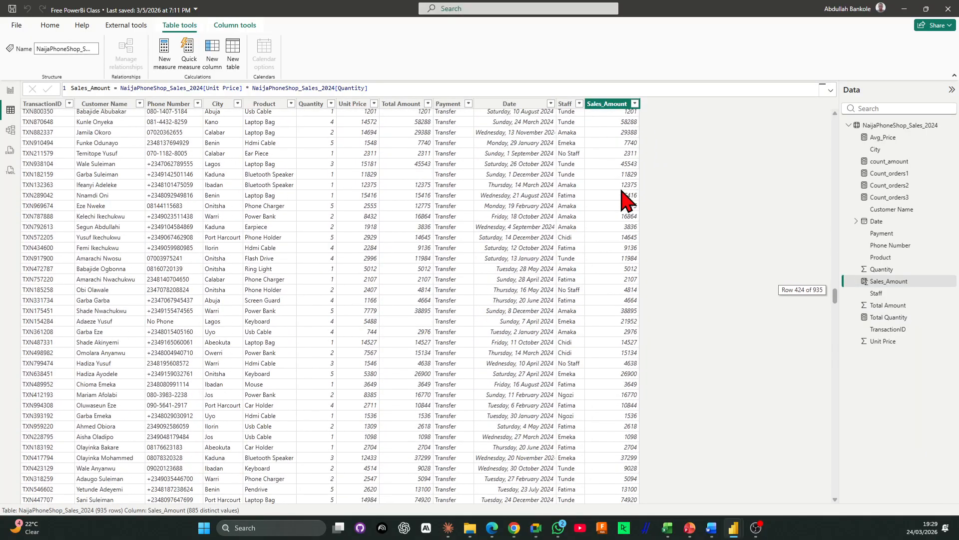
- Return to the report view and switch to the PowerPoint slide show at the Practice Time! slide
left_click(10, 91)
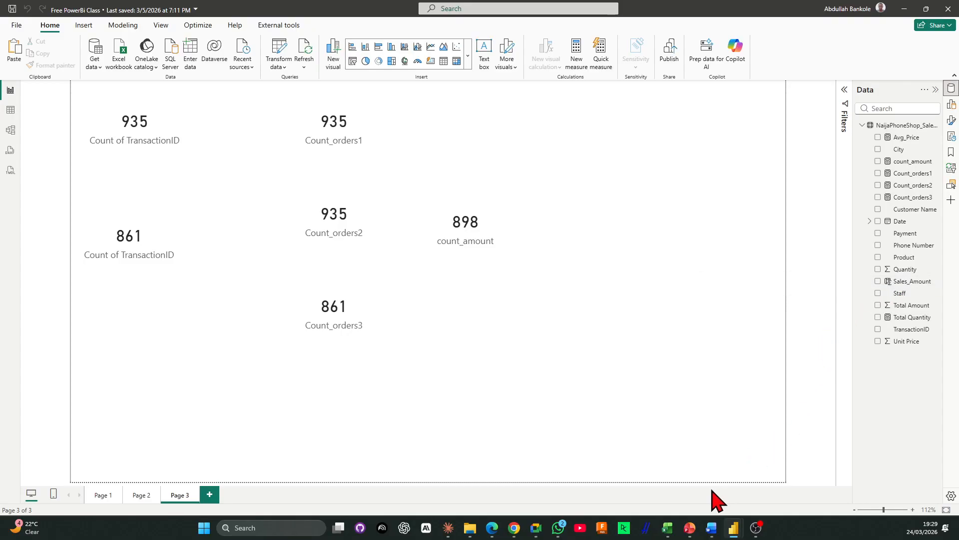
mouse_move(690, 533)
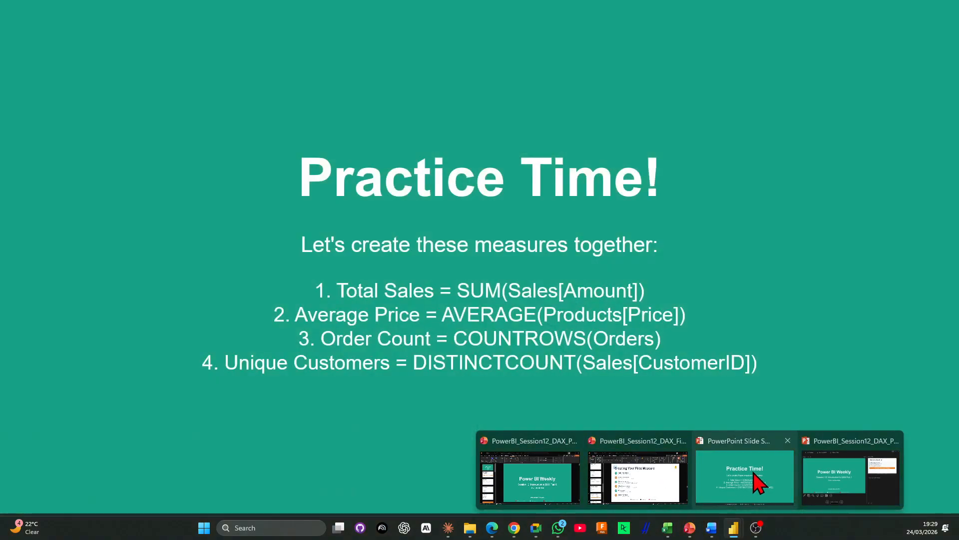
left_click(757, 483)
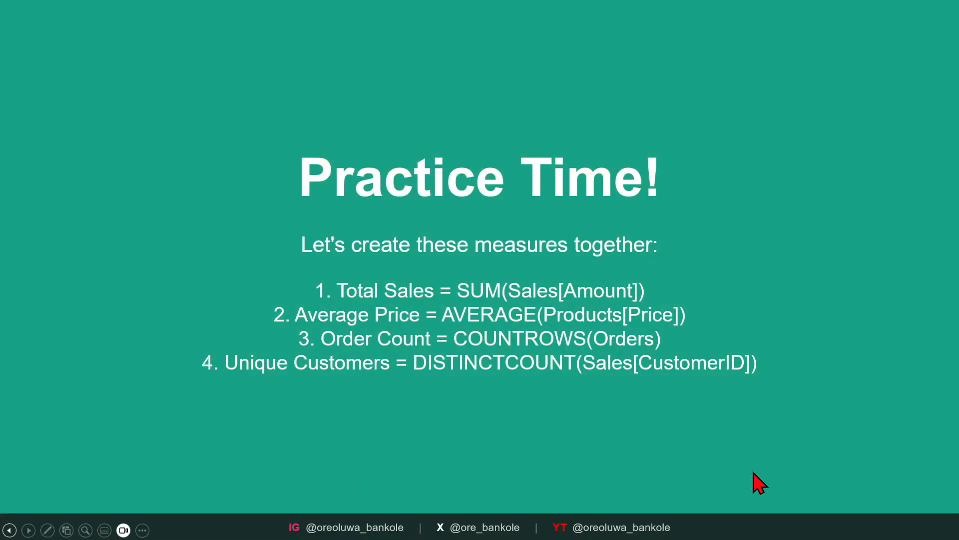